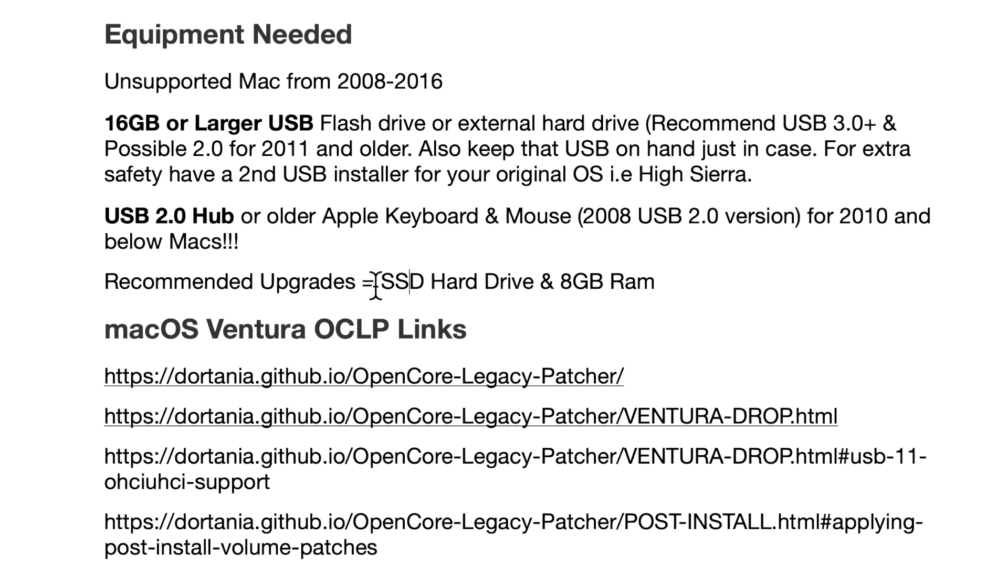
click(671, 286)
drag(692, 288, 374, 289)
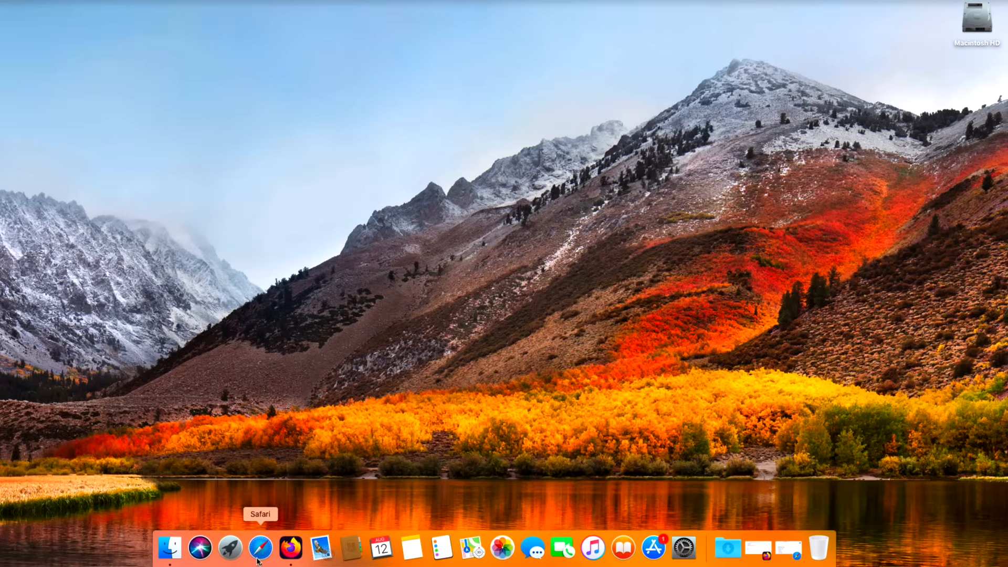
Step: Switch to Safari and open the OpenCore Legacy Patcher 0.6.8 release page on GitHub from the Google results
click(282, 549)
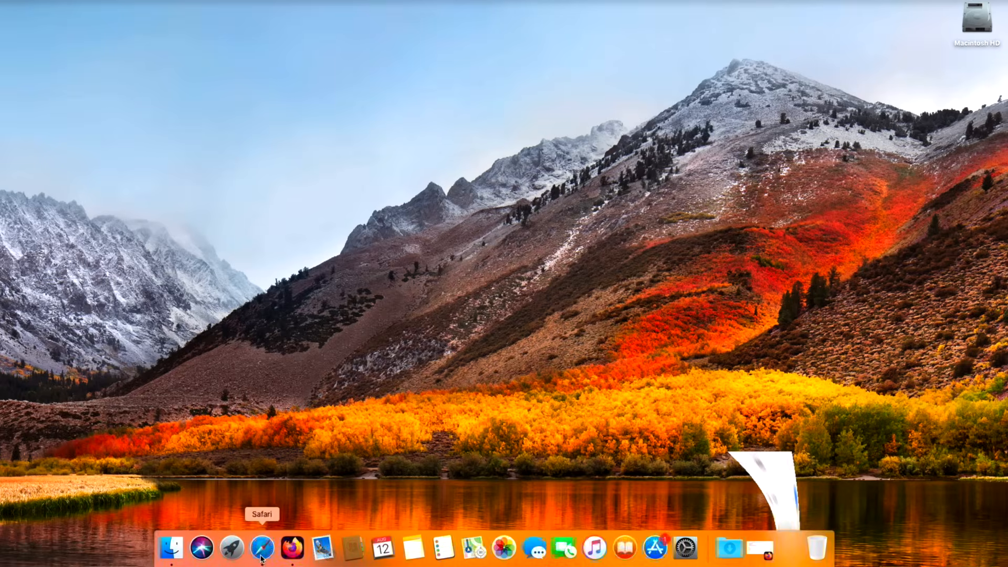
drag(501, 197, 664, 16)
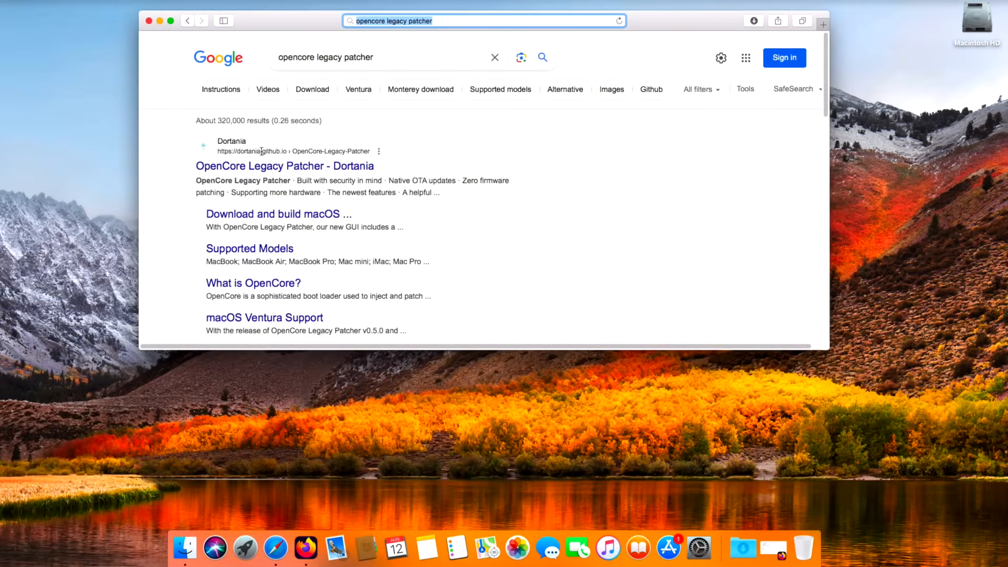
click(263, 166)
drag(833, 350, 892, 405)
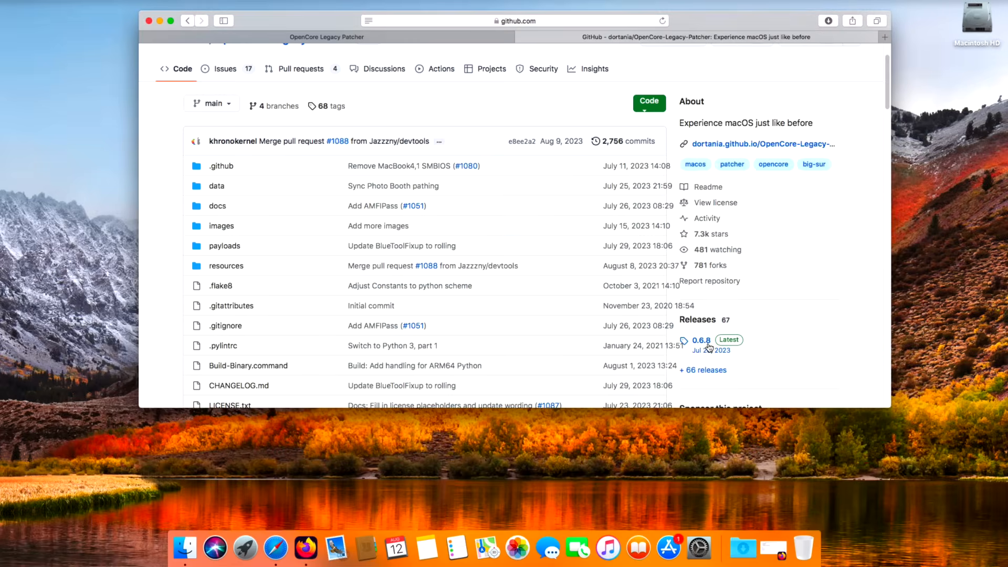
click(708, 347)
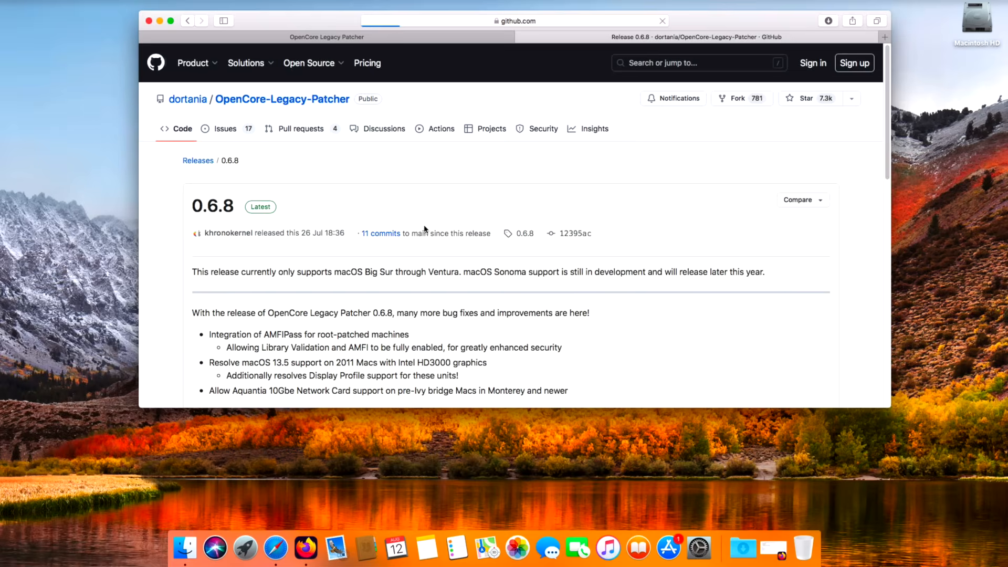
Step: Look through the 0.6.8 release page, then switch to Firefox and download OpenCore-Patcher-GUI.app.zip from the release assets
scroll(433, 248, down, 5)
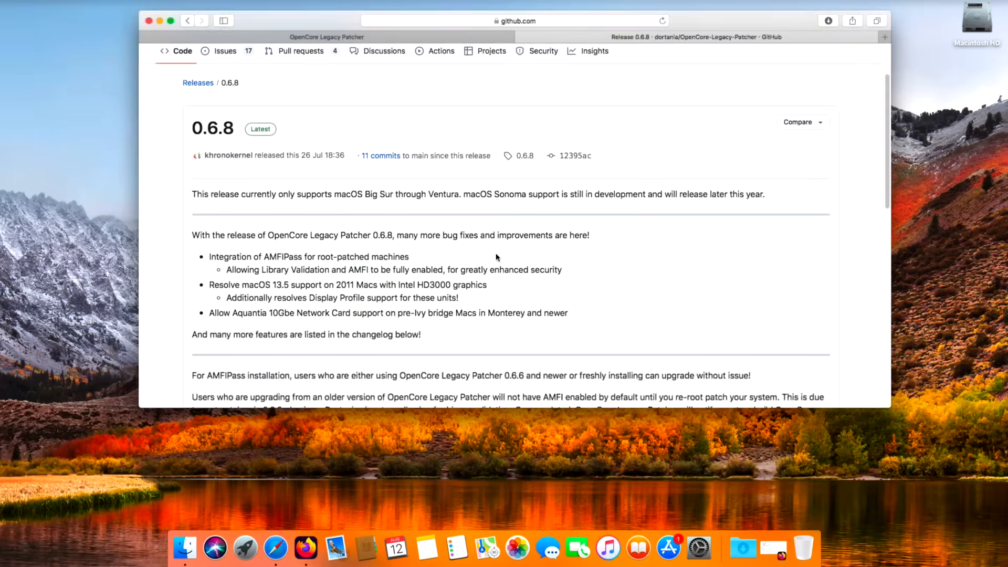
scroll(496, 257, down, 4)
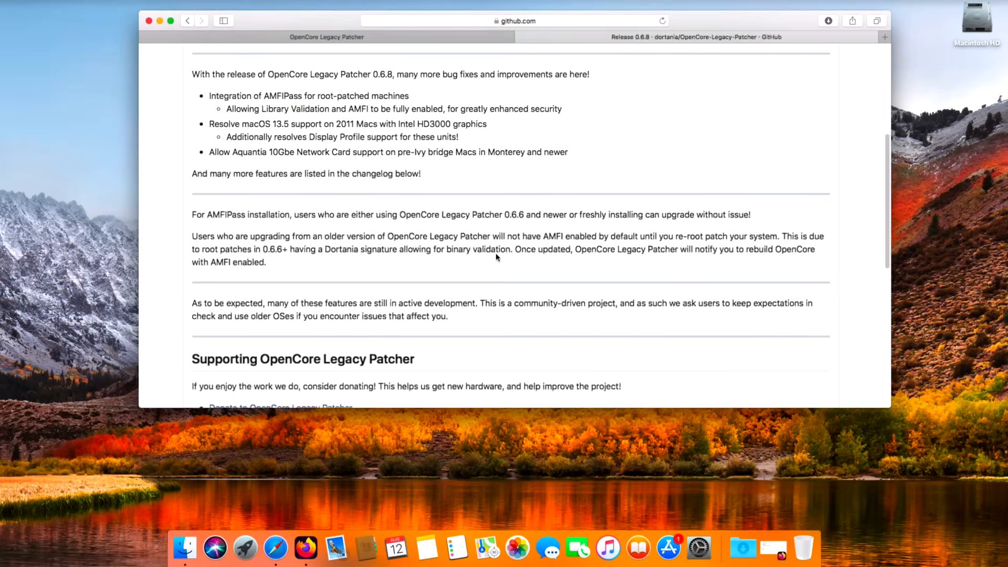
scroll(496, 257, down, 14)
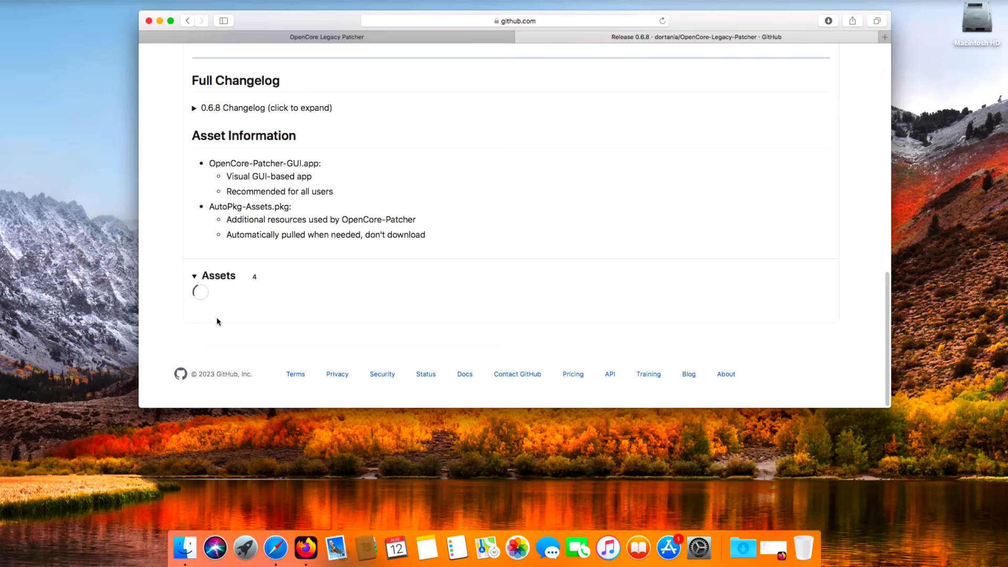
click(301, 556)
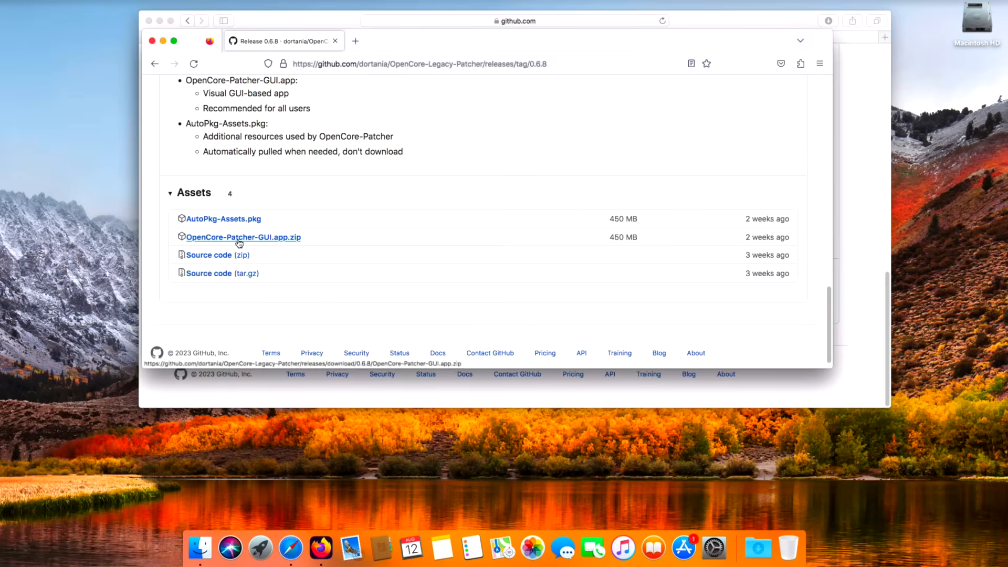
click(289, 239)
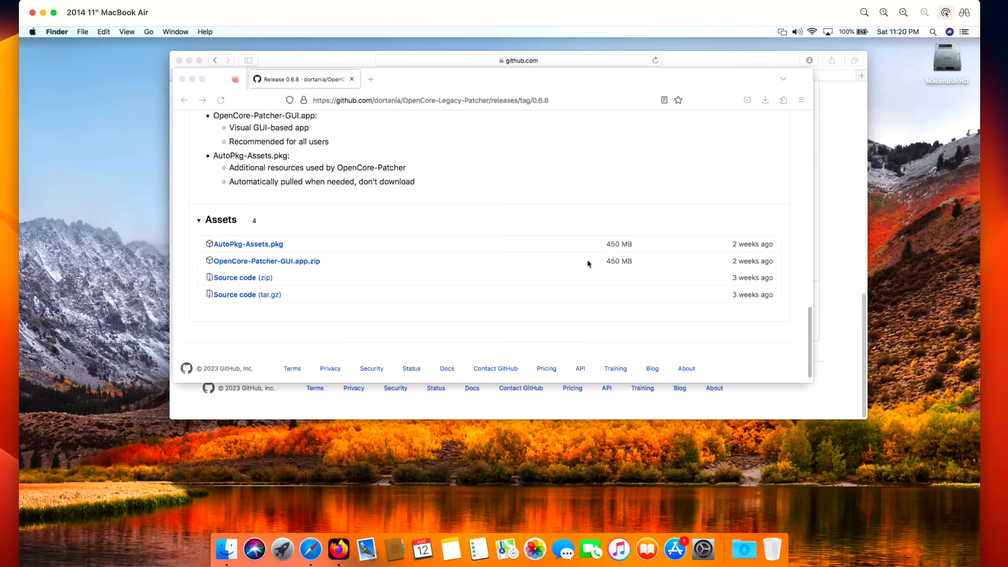
Step: Open the Downloads folder in Finder and extract OpenCore-Patcher-GUI.app.zip
click(748, 560)
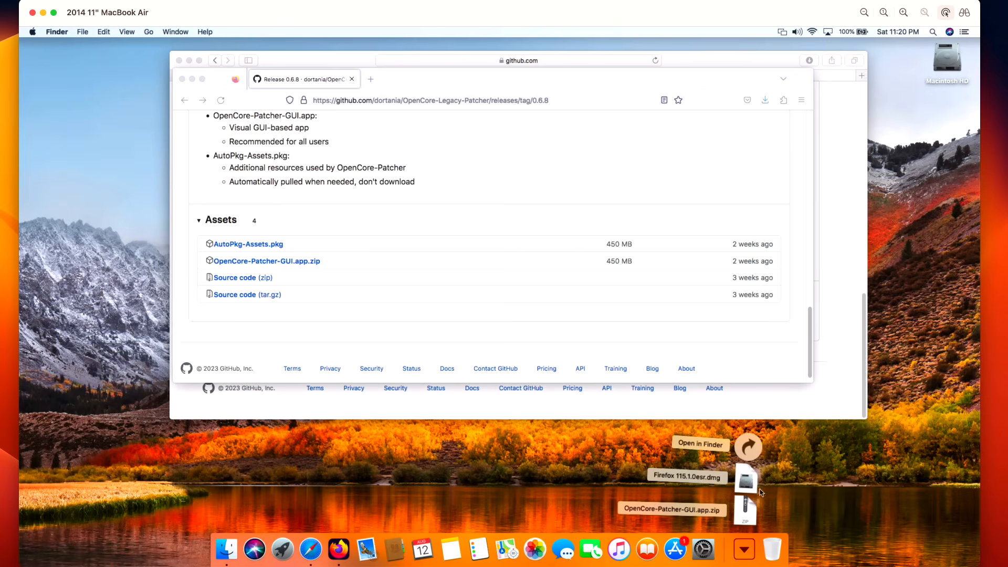
double_click(951, 55)
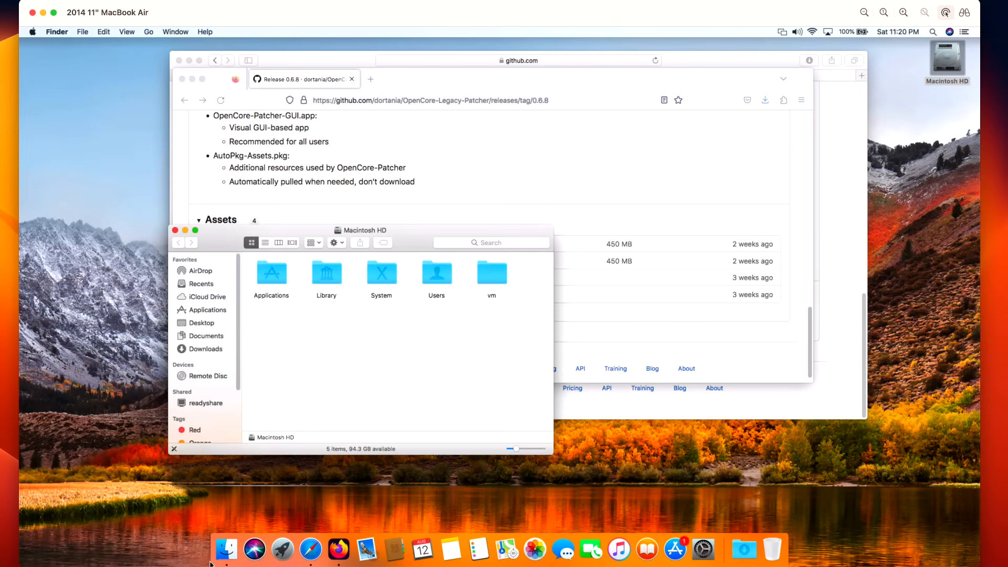
drag(421, 245, 448, 261)
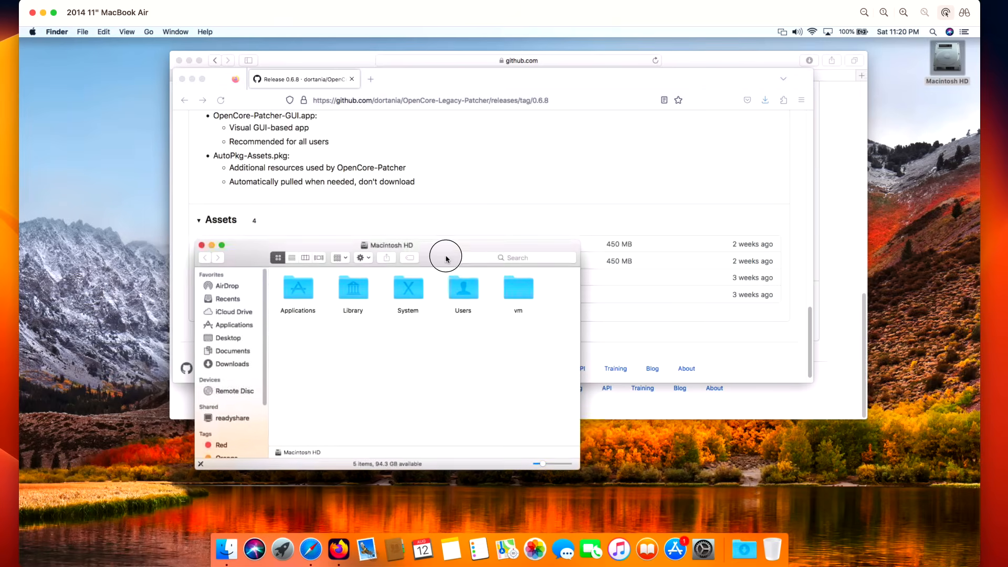
click(231, 364)
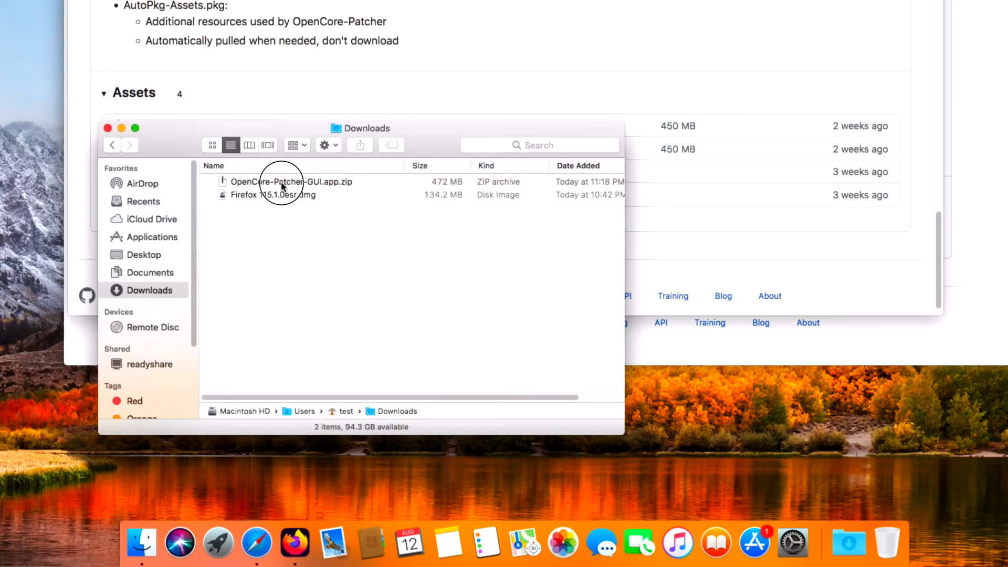
double_click(282, 182)
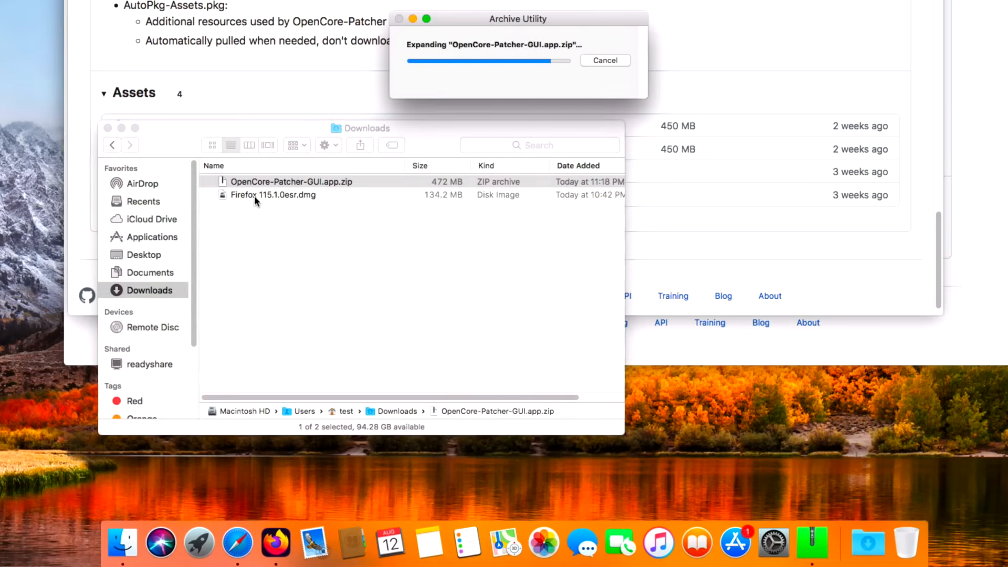
Step: Move the extracted OpenCore-Patcher app from Downloads to the Applications folder and open that folder
drag(265, 129, 521, 191)
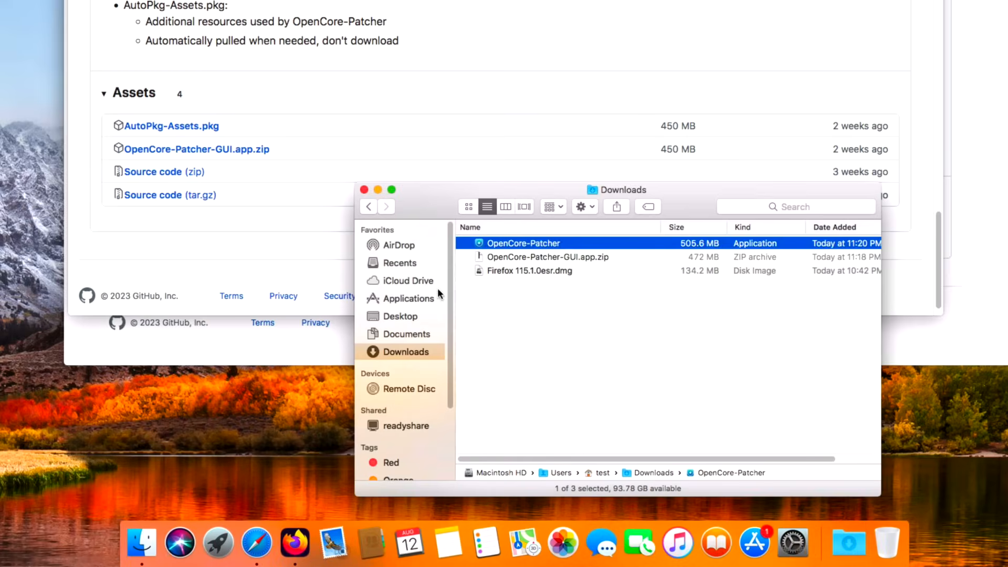
drag(534, 243, 427, 303)
click(429, 298)
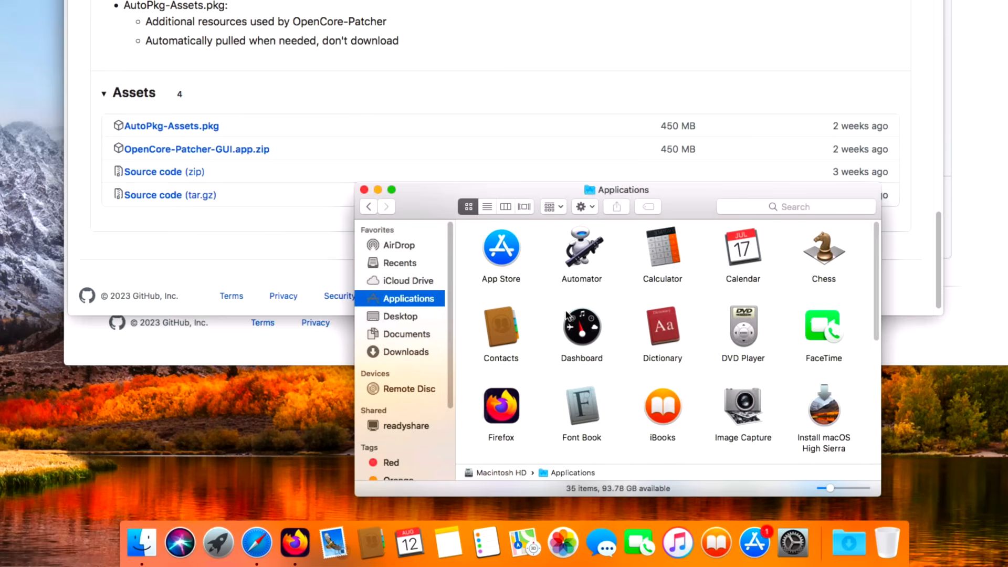
Step: Launch OpenCore-Patcher from the Applications folder and allow the downloaded app to open
scroll(567, 315, down, 3)
click(680, 435)
double_click(674, 427)
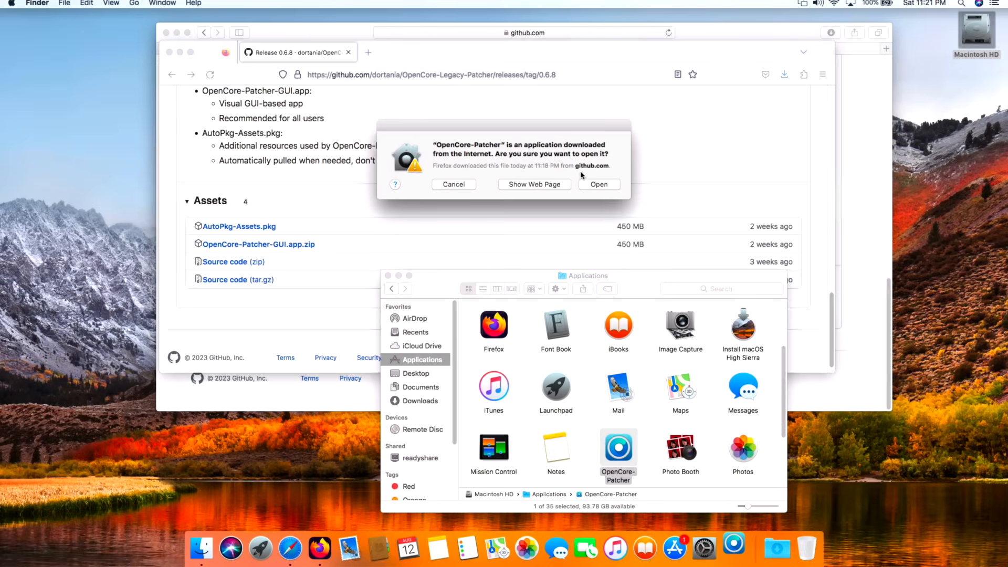
click(599, 184)
Step: Clear the browser and Applications windows from the desktop and reposition the OpenCore Legacy Patcher window
drag(591, 190, 601, 128)
click(180, 53)
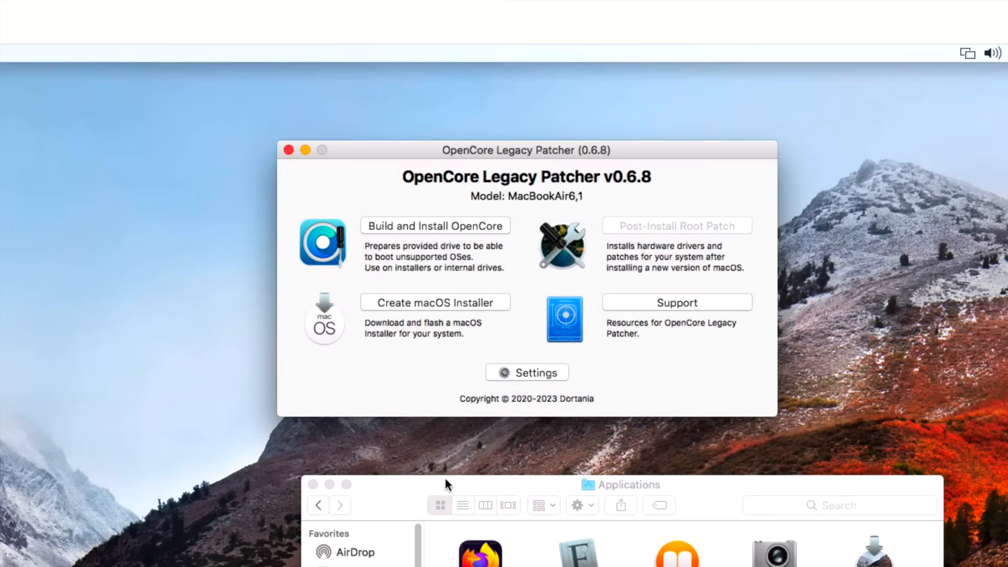
drag(444, 478, 284, 491)
drag(576, 151, 559, 190)
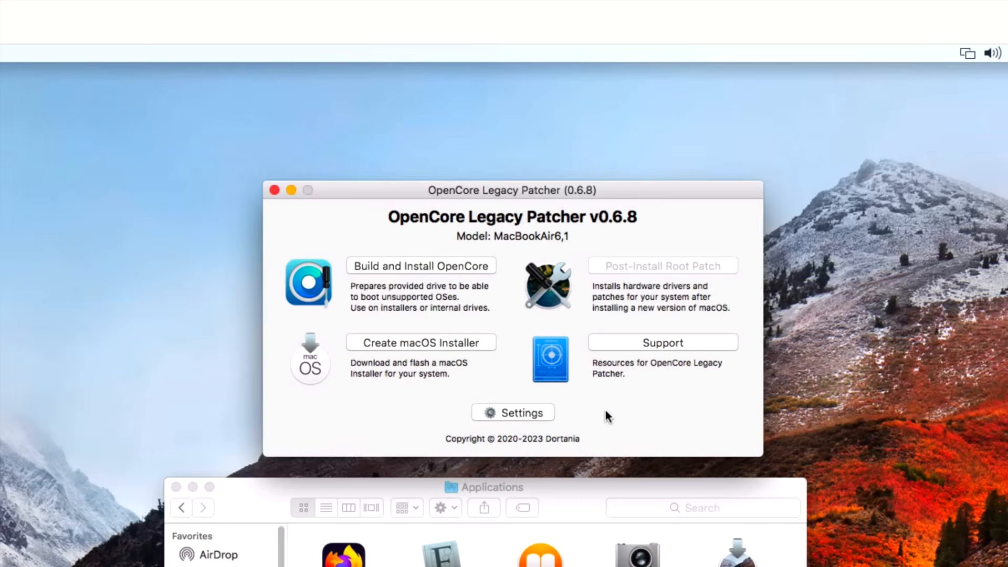
click(179, 488)
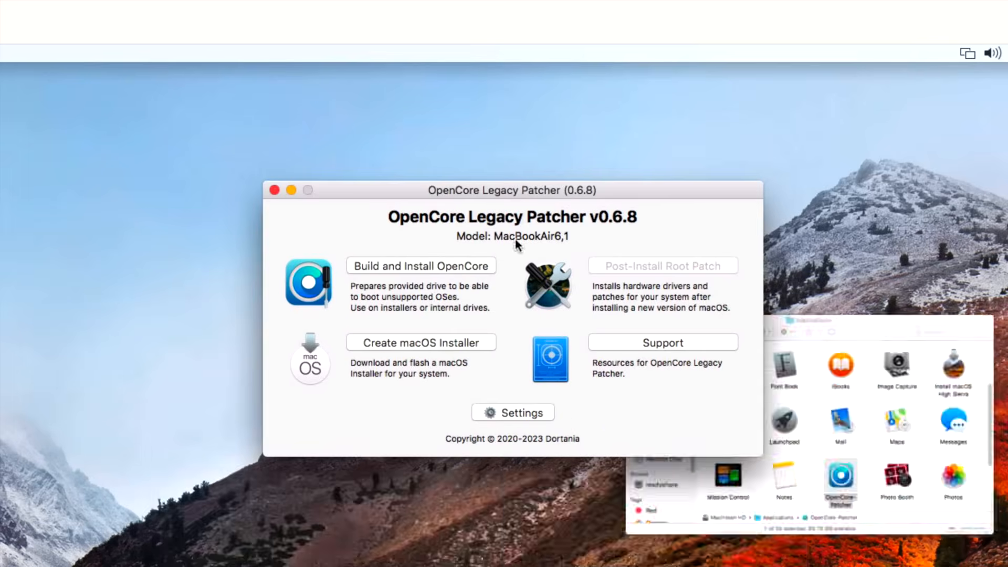
drag(563, 190, 565, 292)
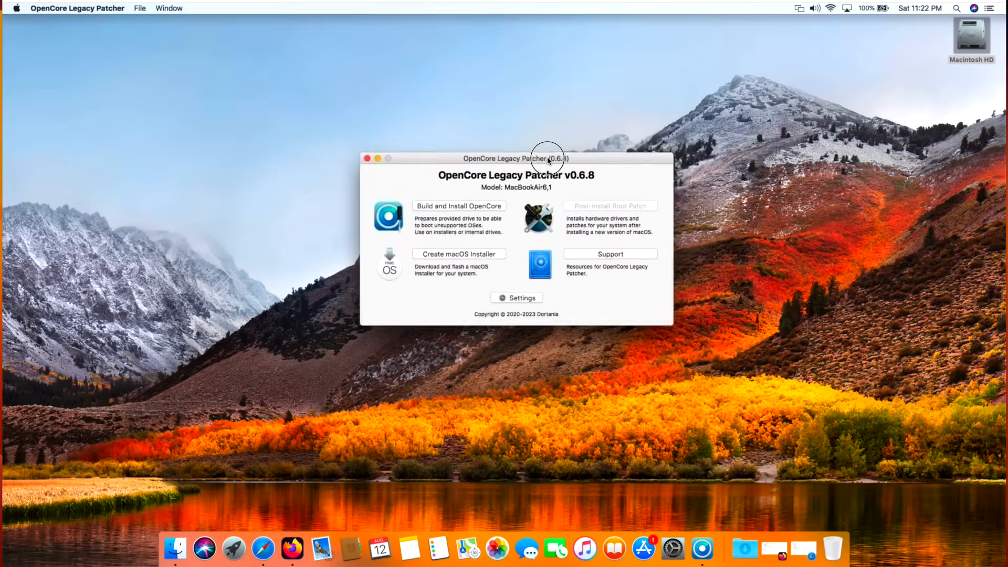
drag(547, 160, 548, 162)
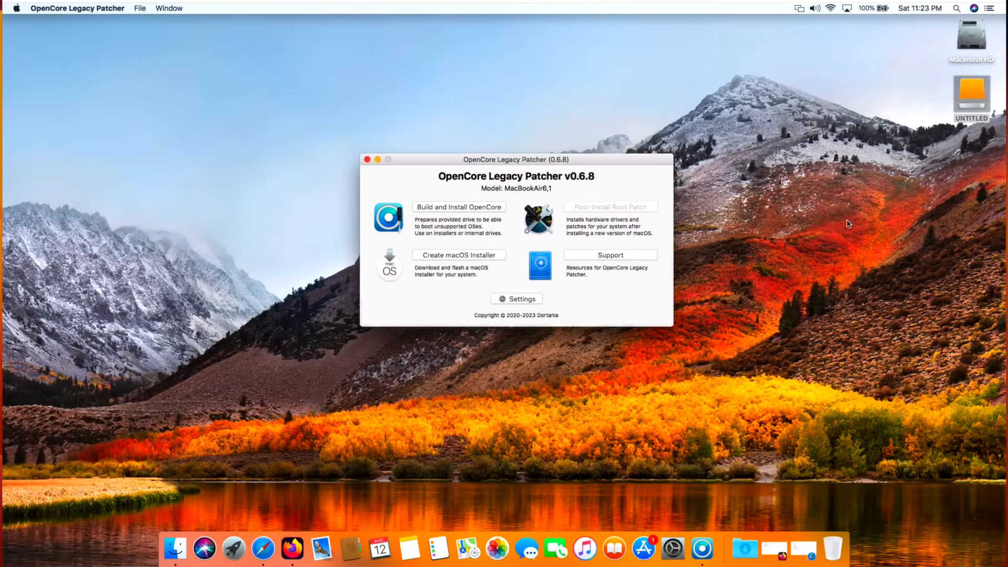
Step: Check in the Finder preferences which items are shown on the desktop
click(943, 170)
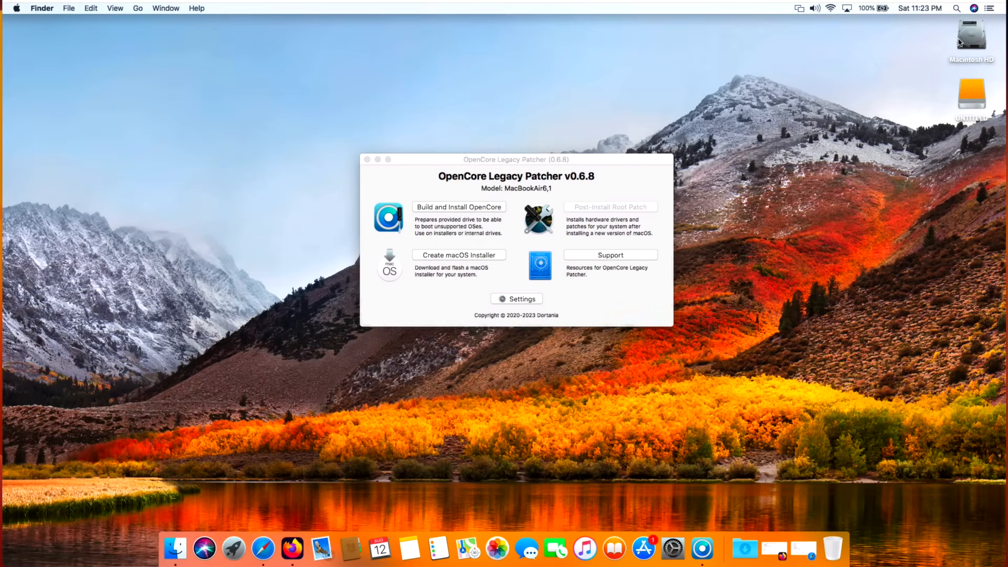
click(42, 8)
click(59, 36)
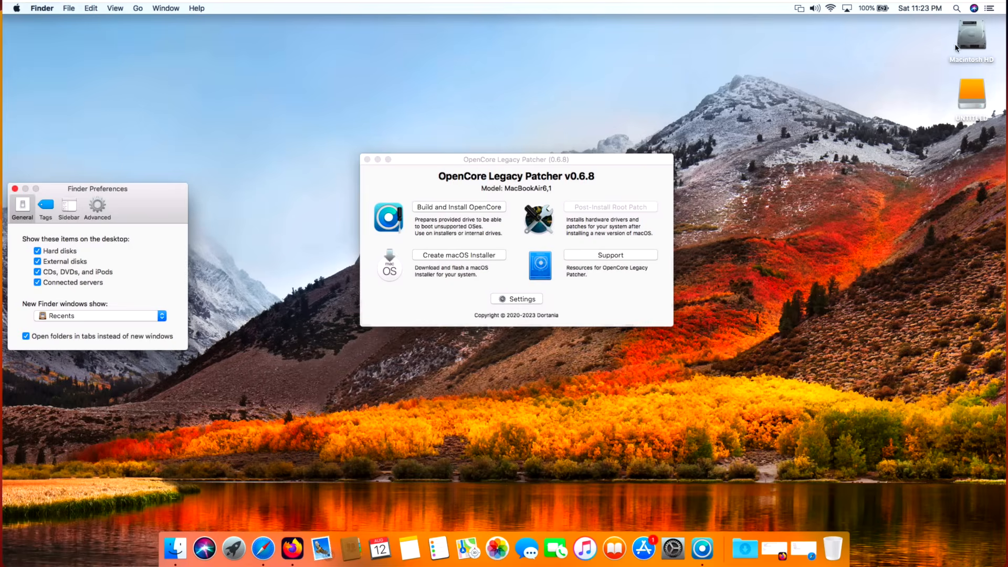
click(15, 189)
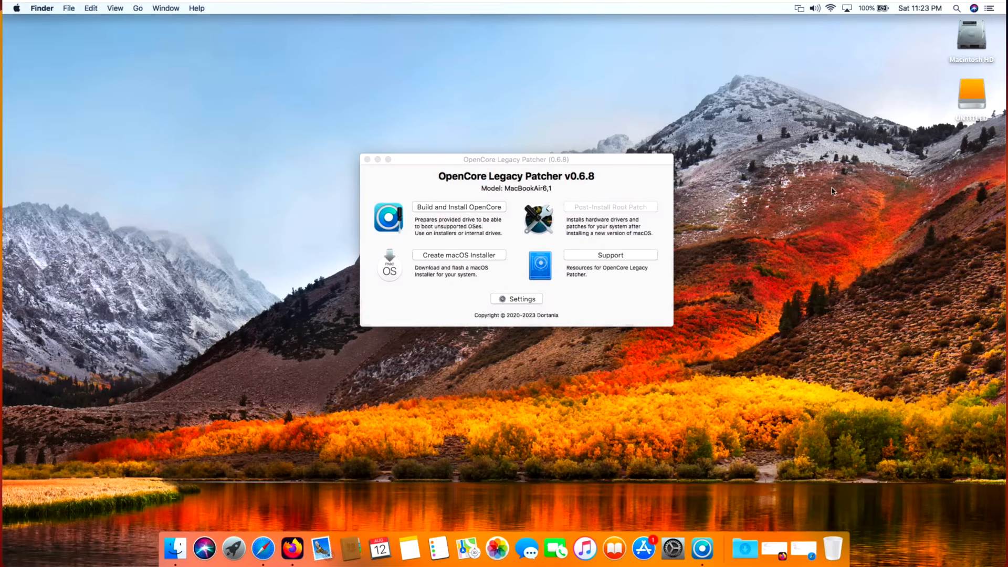
Step: Launch Disk Utility from the Utilities folder inside Applications and close the Finder window
double_click(962, 43)
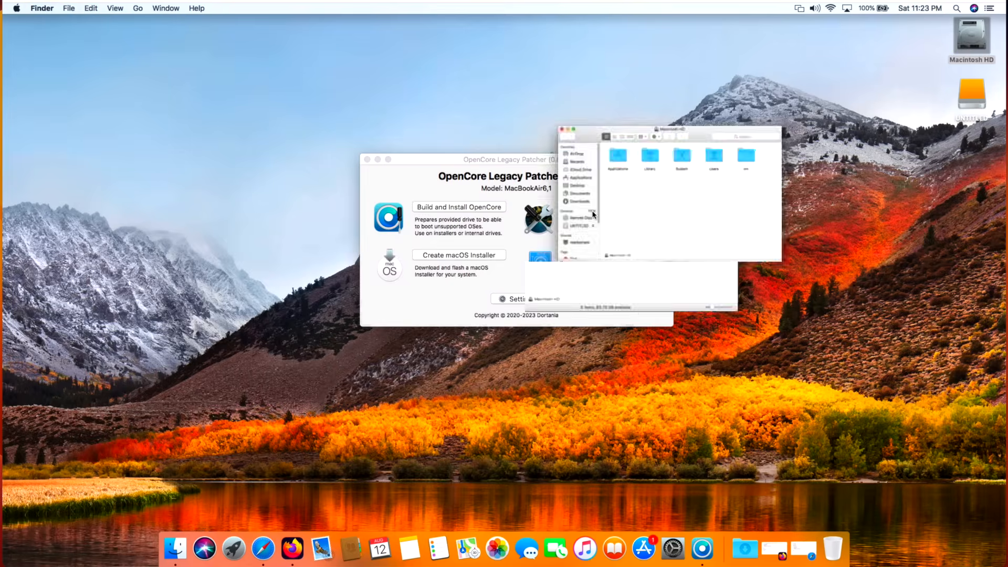
double_click(307, 285)
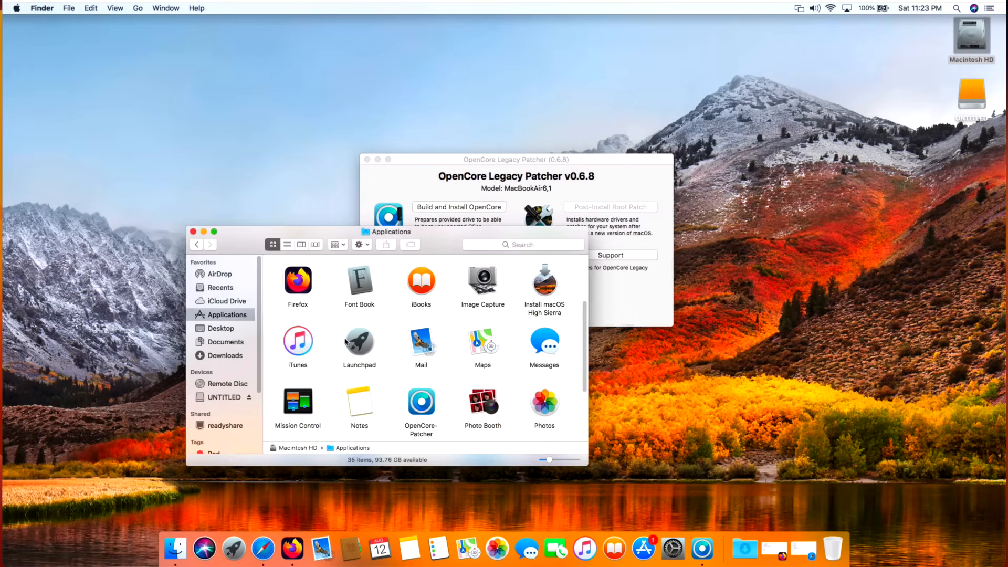
scroll(345, 341, down, 5)
click(548, 404)
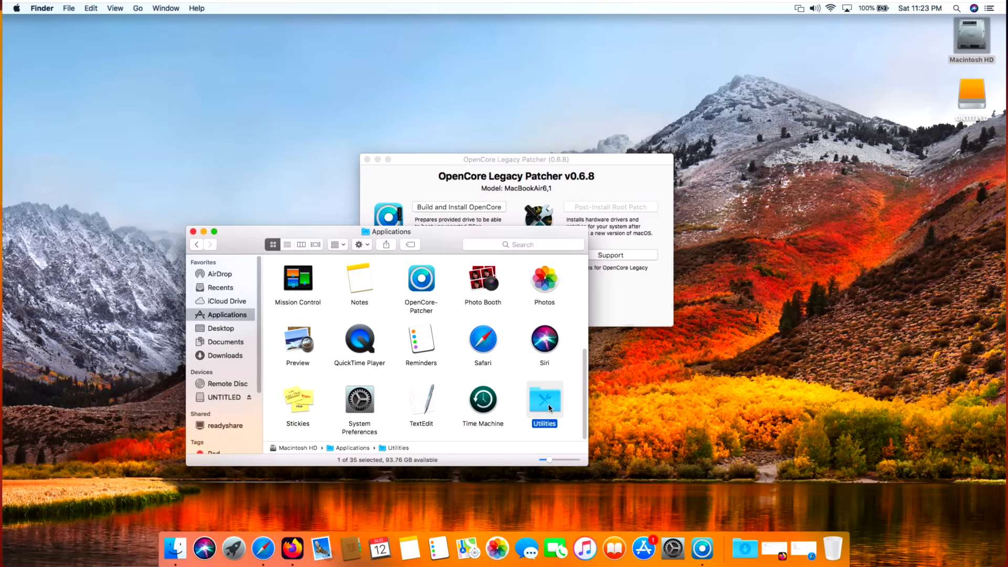
double_click(548, 404)
double_click(483, 336)
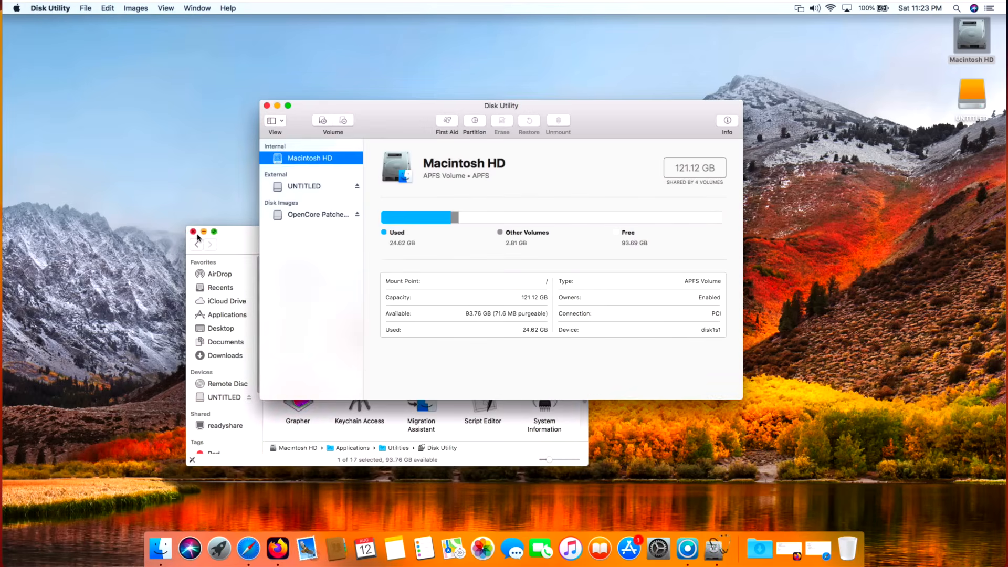
click(193, 231)
drag(411, 112, 416, 132)
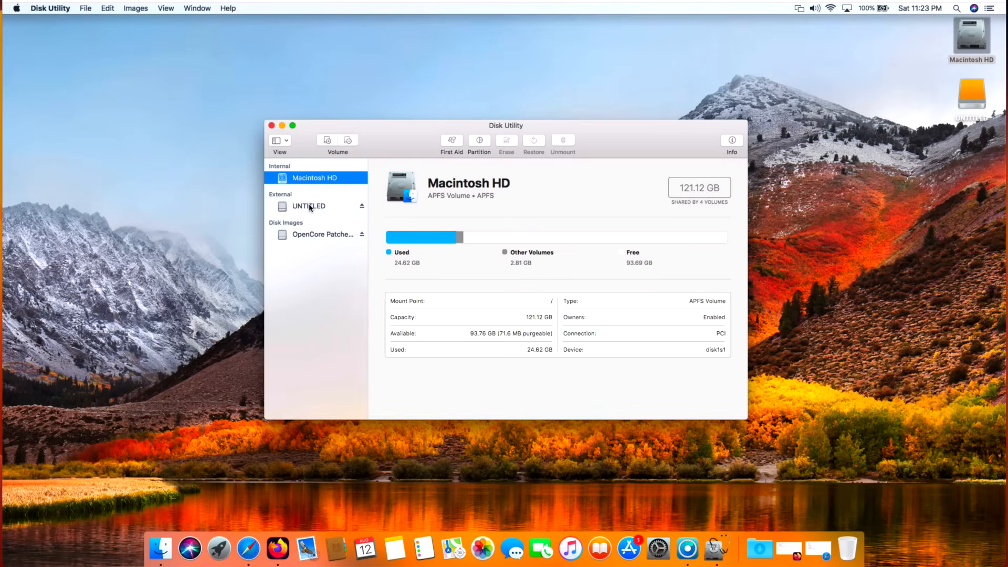
Step: Make Disk Utility's sidebar show all devices instead of only volumes
click(278, 140)
click(235, 106)
click(166, 8)
click(166, 10)
click(284, 138)
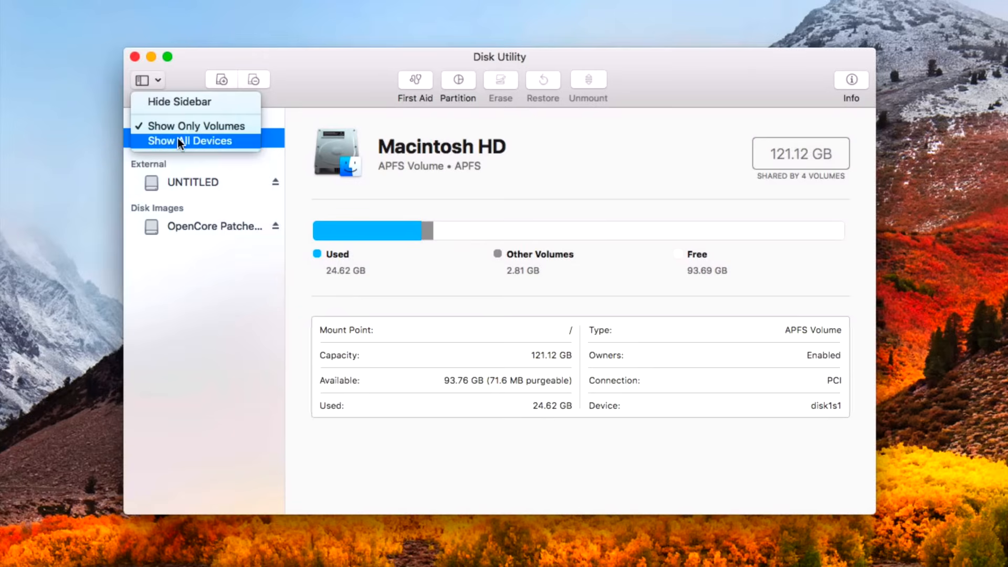
click(297, 177)
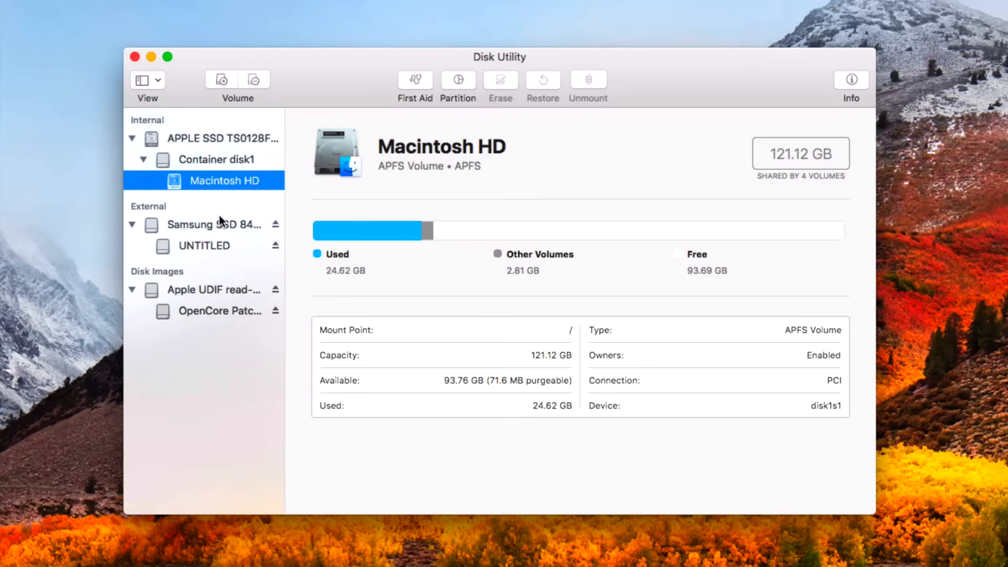
Step: Erase the external Samsung SSD 840 PRO as Untitled, Mac OS Extended (Journaled), with the GUID Partition Map scheme, declining its use for Time Machine
click(206, 226)
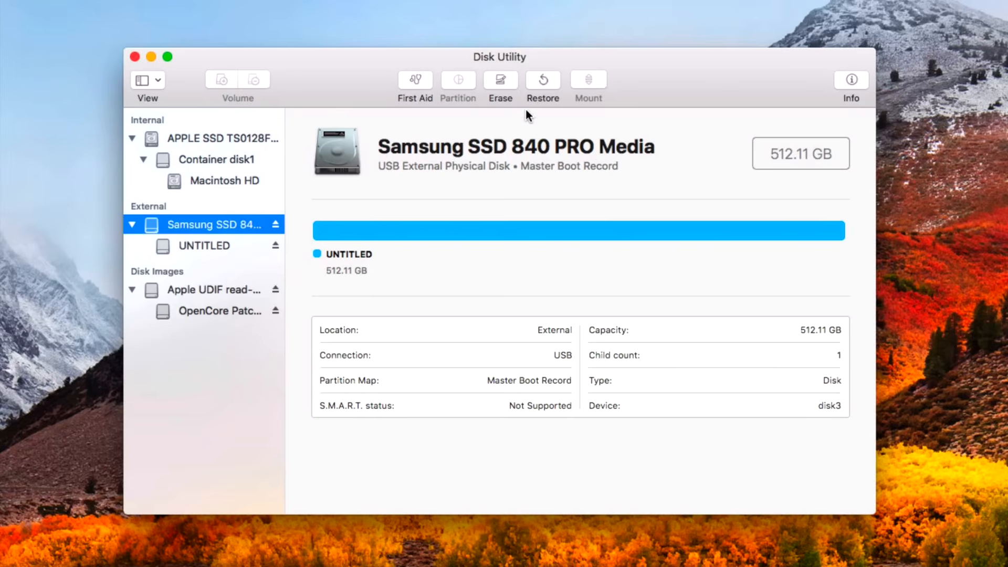
click(499, 81)
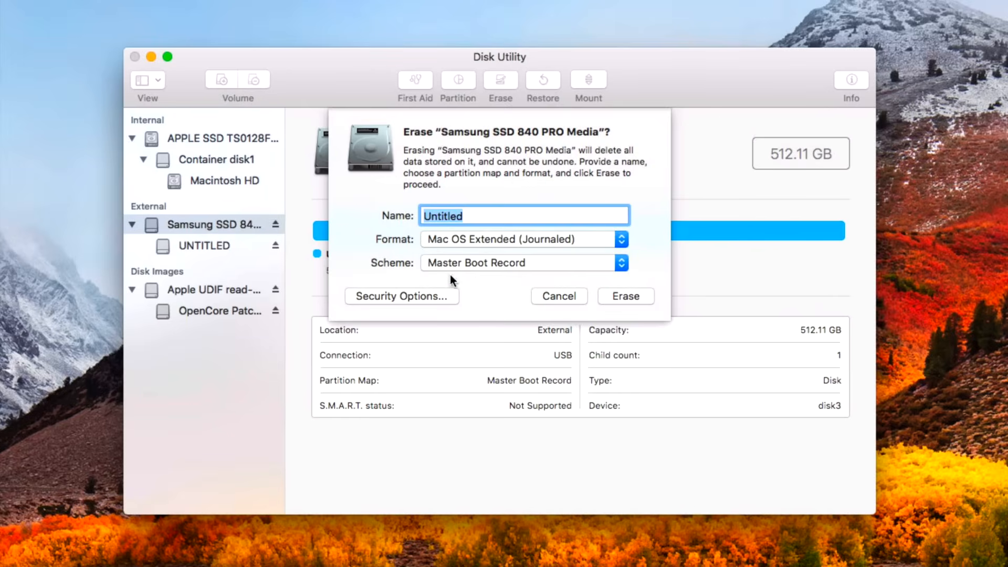
click(493, 263)
click(488, 250)
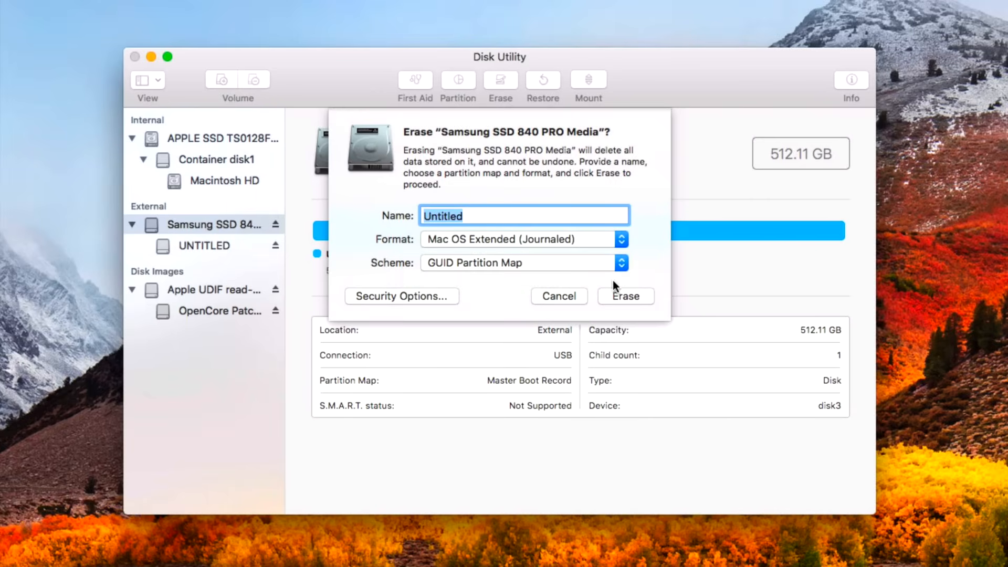
click(616, 295)
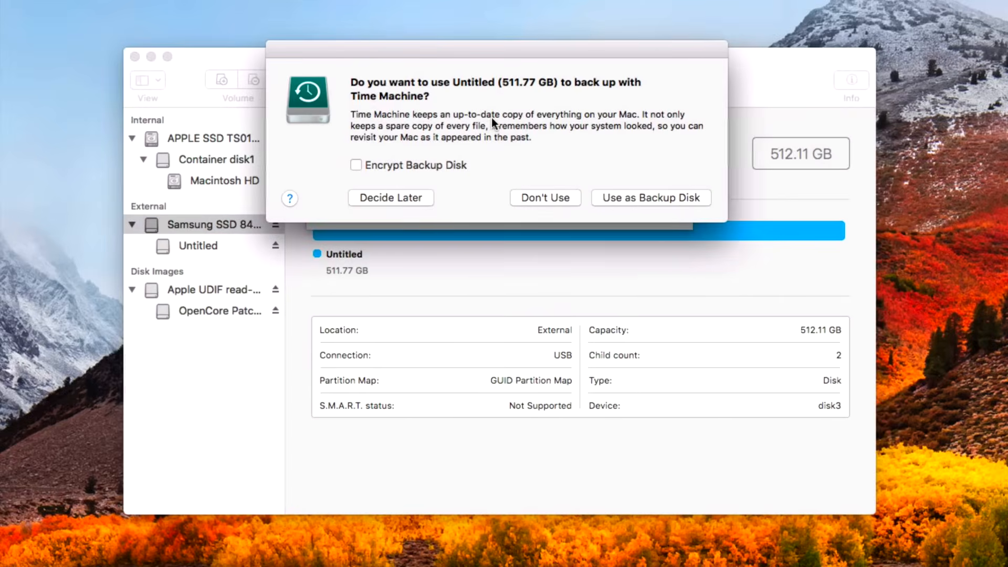
click(536, 198)
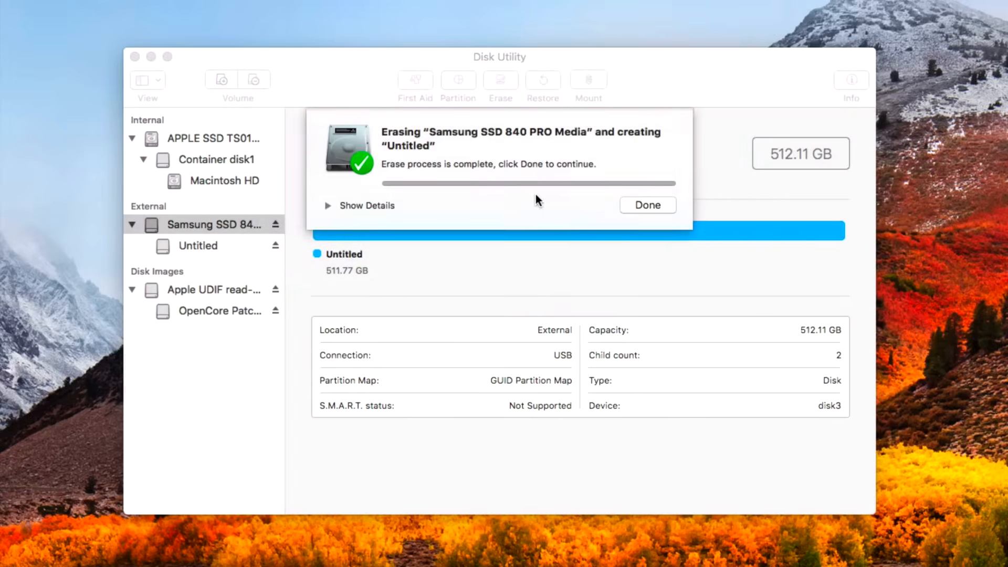
click(648, 206)
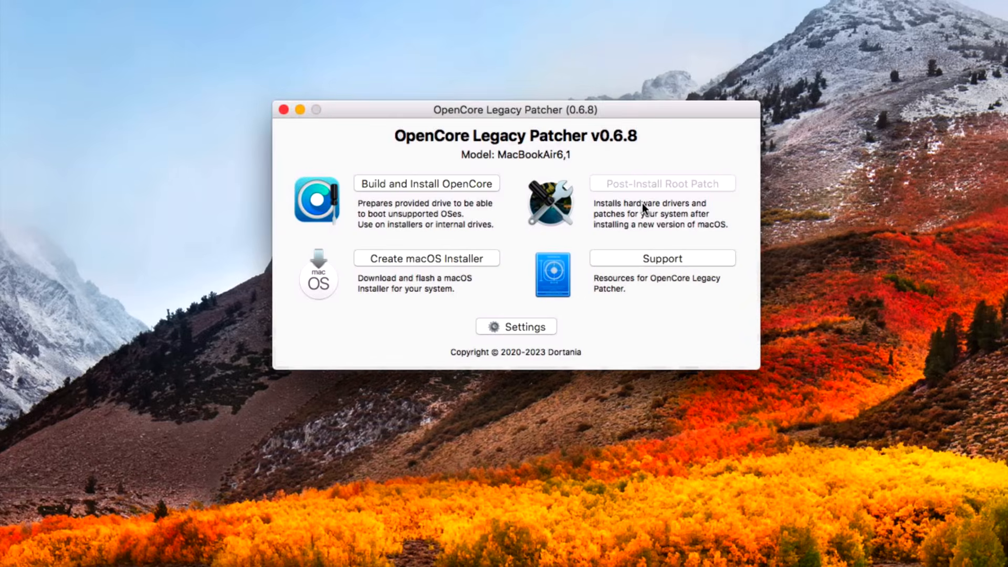
Step: Download the macOS 13.5 installer through OpenCore Legacy Patcher and authorise its extraction with the administrator password
click(429, 258)
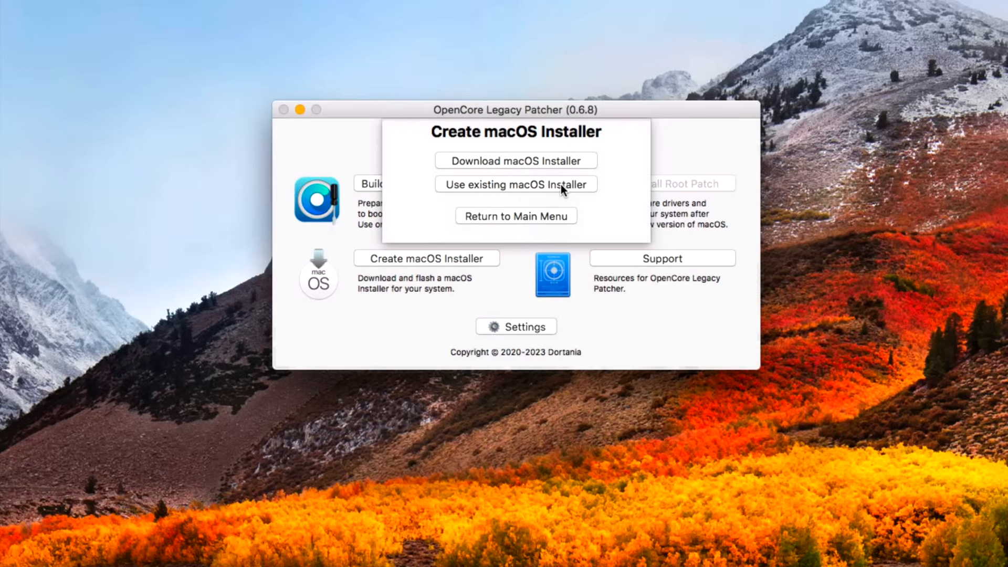
click(524, 162)
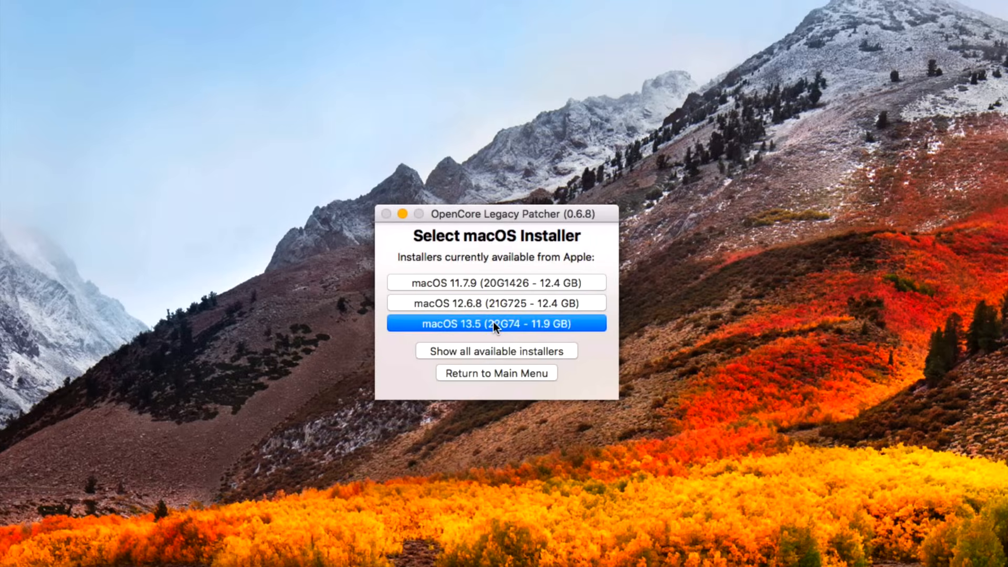
click(584, 326)
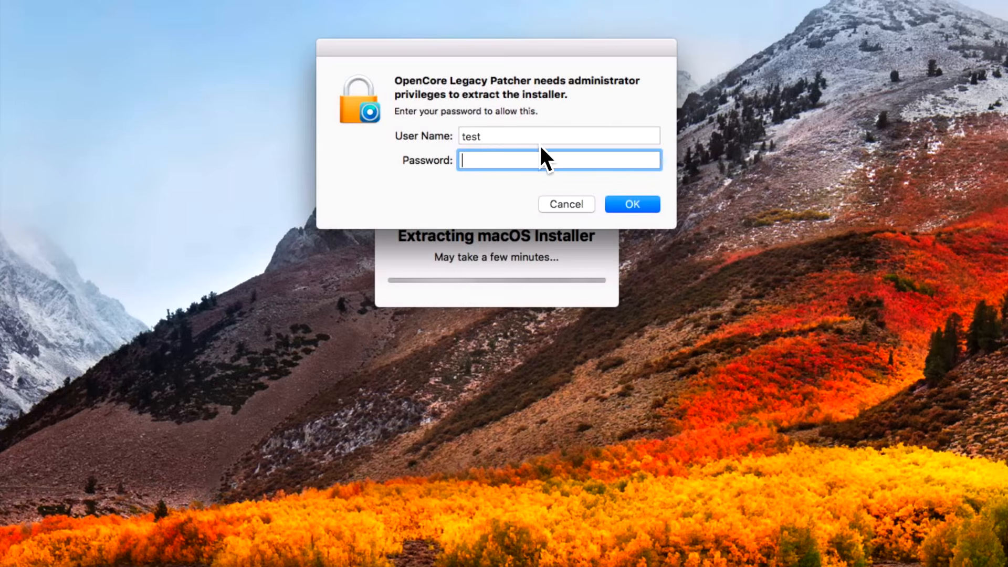
text(test)
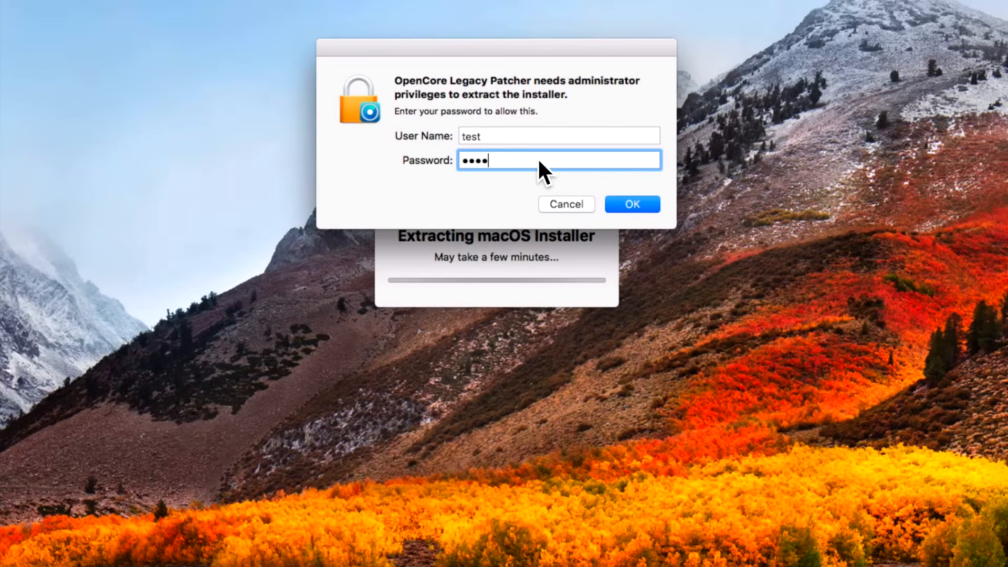
key(Return)
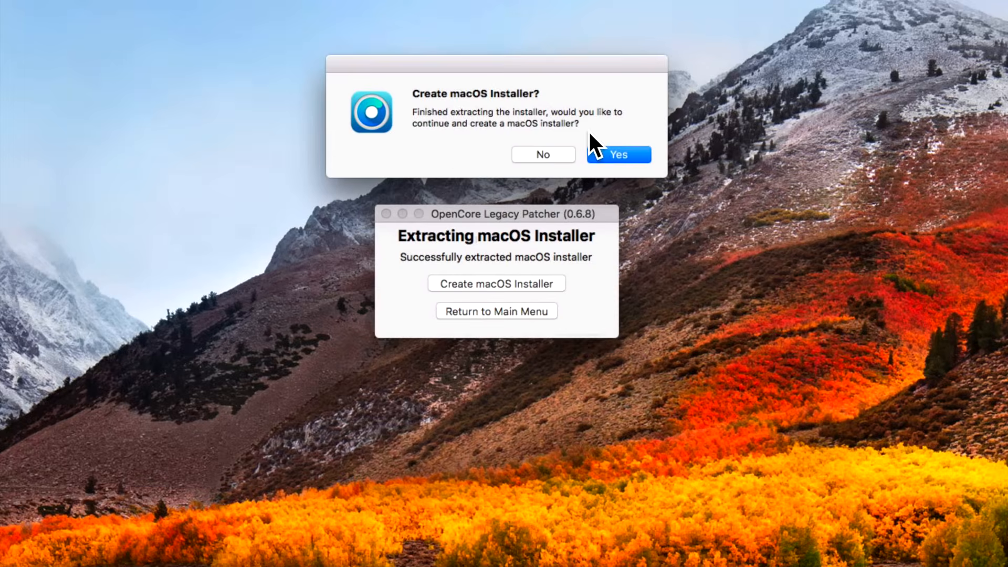
Step: Create the macOS Ventura 13.5 (22G73) installer on disk3, the SSD 840 PRO, approving the erase and entering the administrator password
click(623, 154)
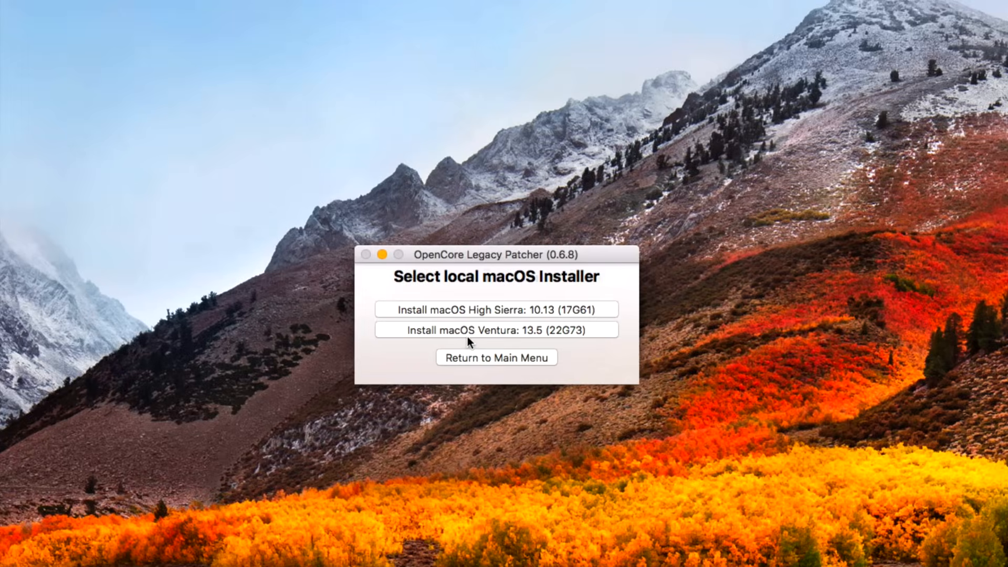
click(511, 330)
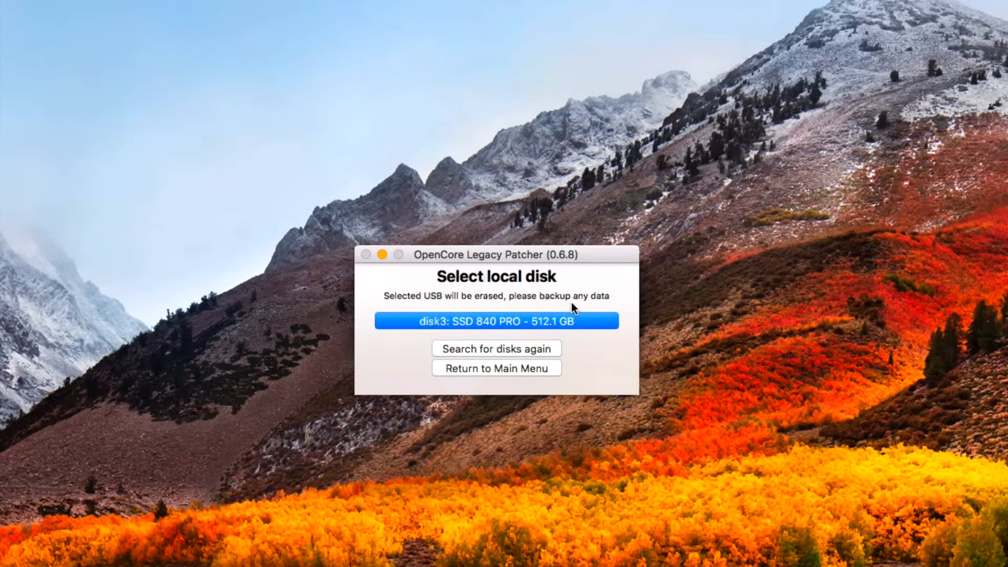
click(524, 321)
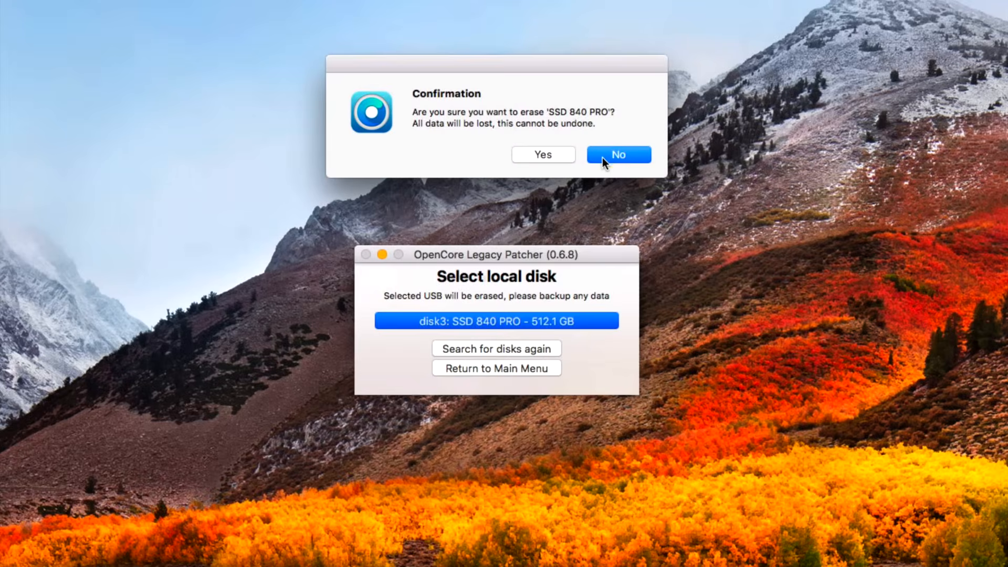
click(563, 154)
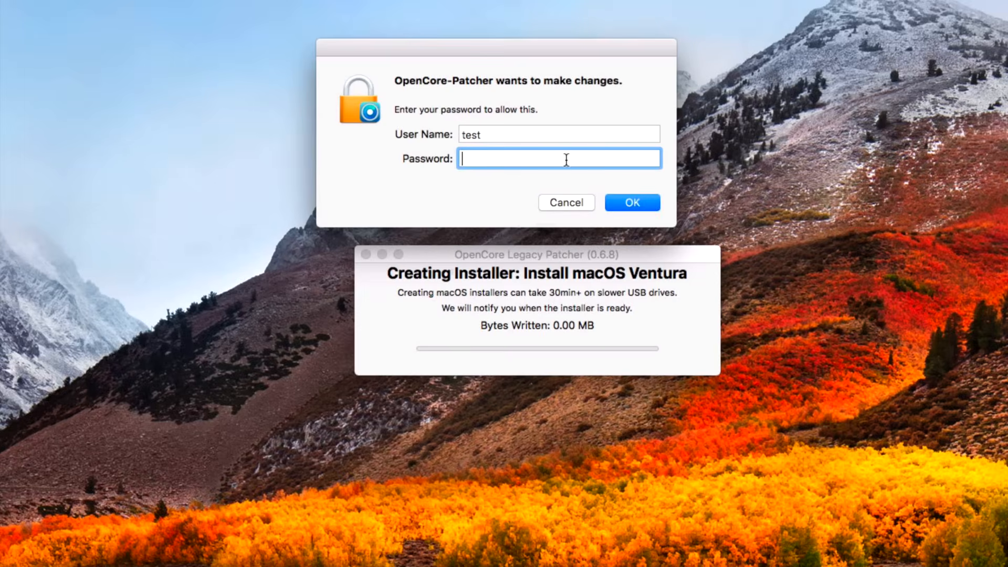
text(test)
key(Return)
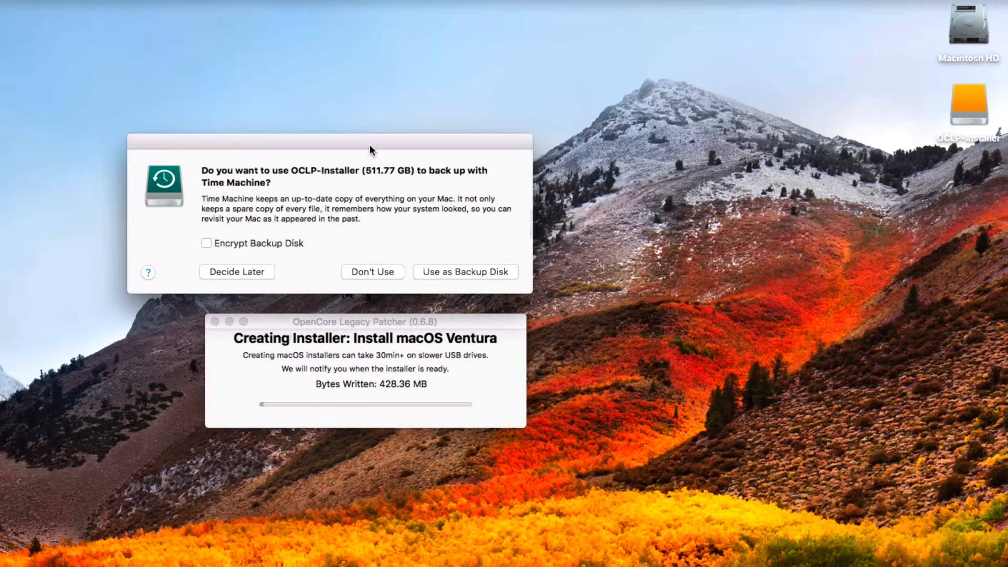
Step: Decline both Time Machine backup offers for the installer drive and close the Install macOS Ventura Finder window
click(367, 268)
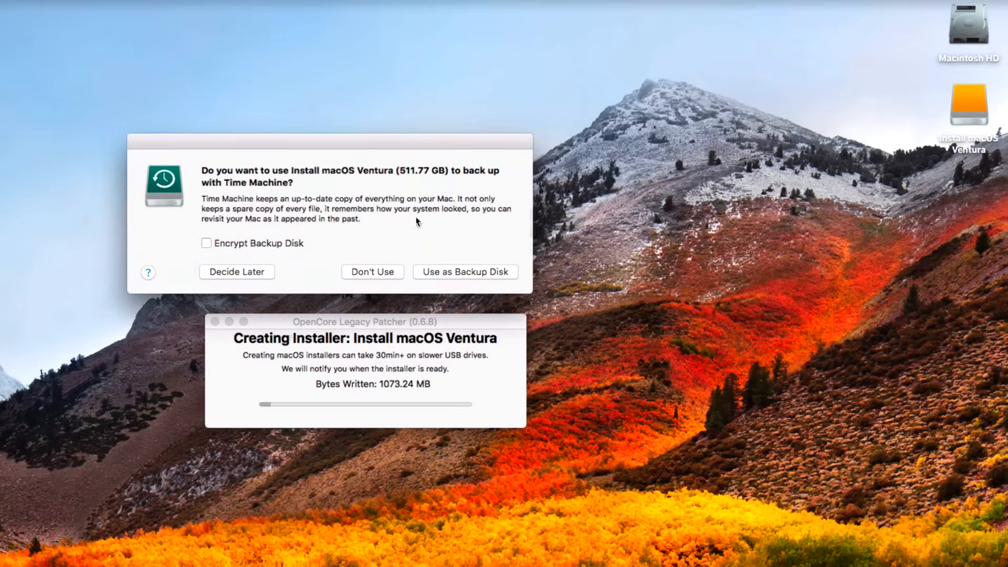
click(370, 272)
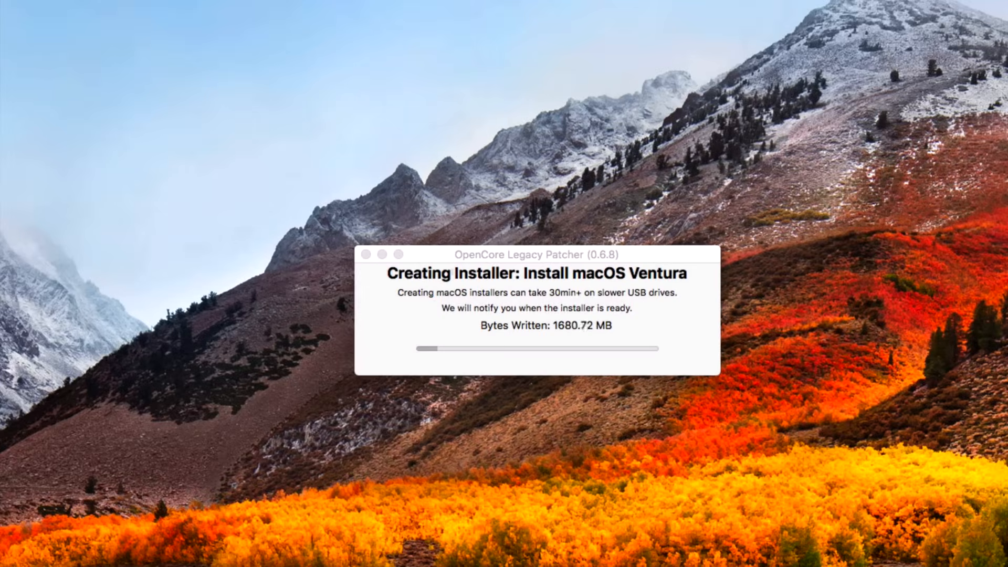
click(605, 260)
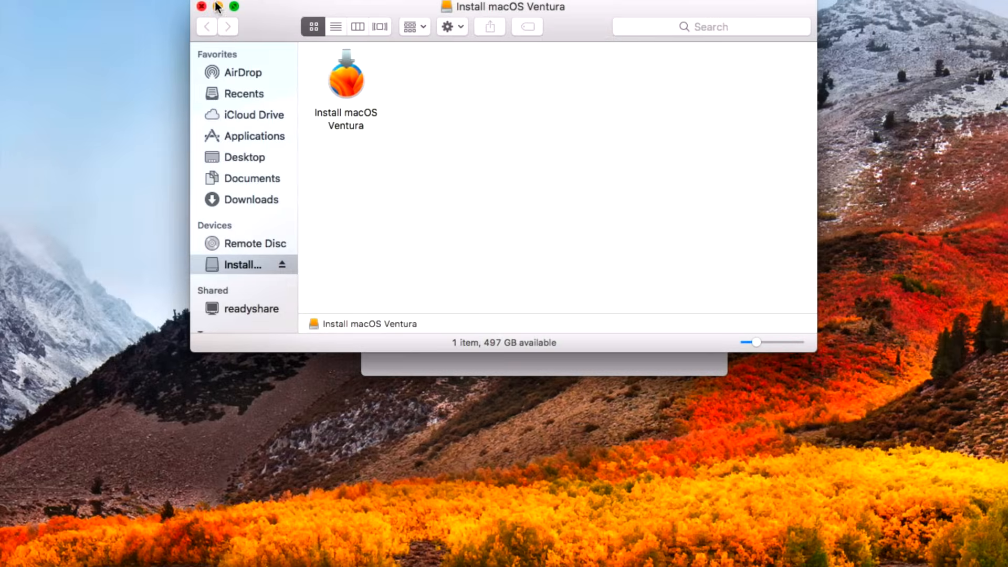
click(201, 6)
click(488, 136)
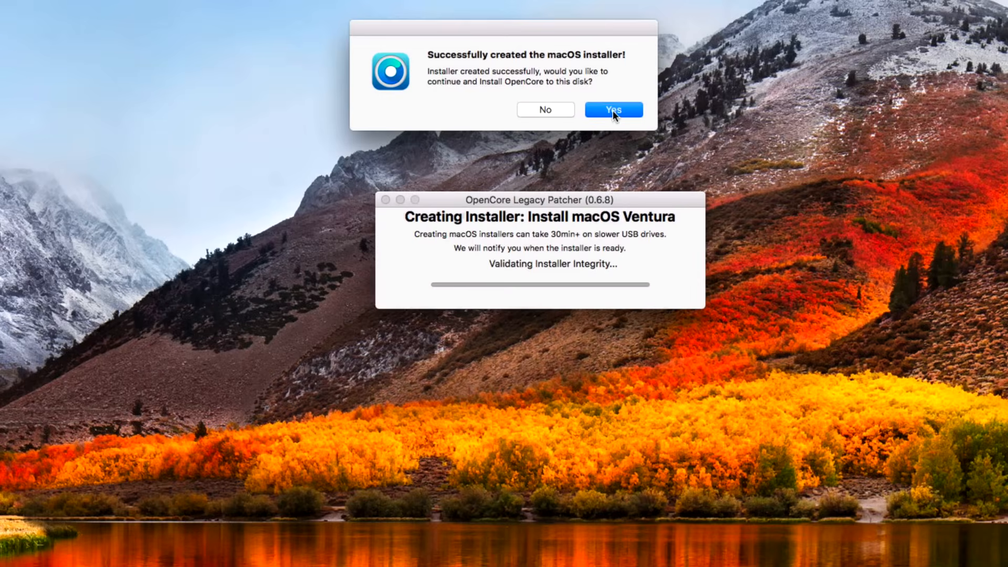
Step: Install OpenCore onto the SSD 840 PRO's EFI volume disk2s1, entering the administrator password, and return to the main menu without rebooting
click(625, 155)
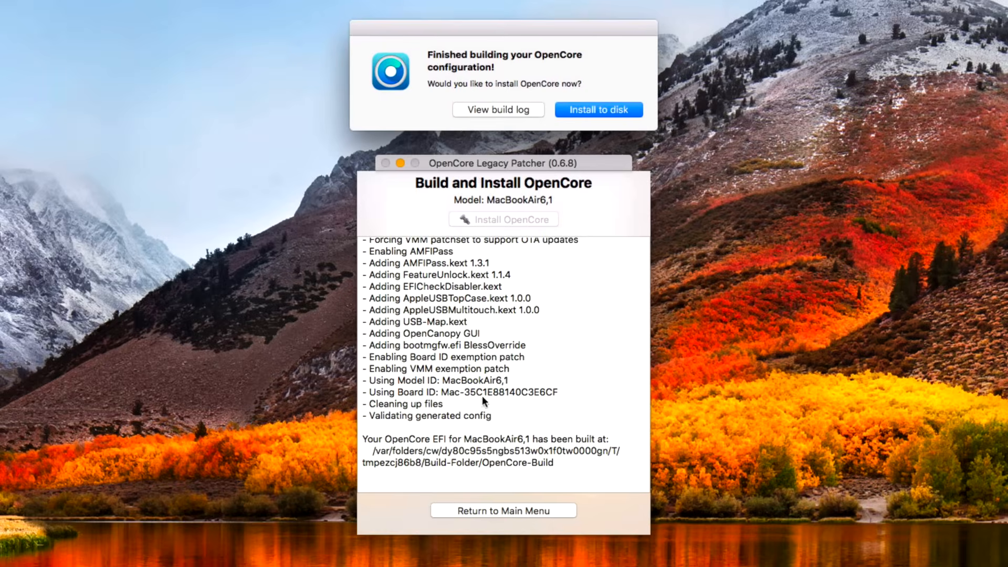
click(600, 109)
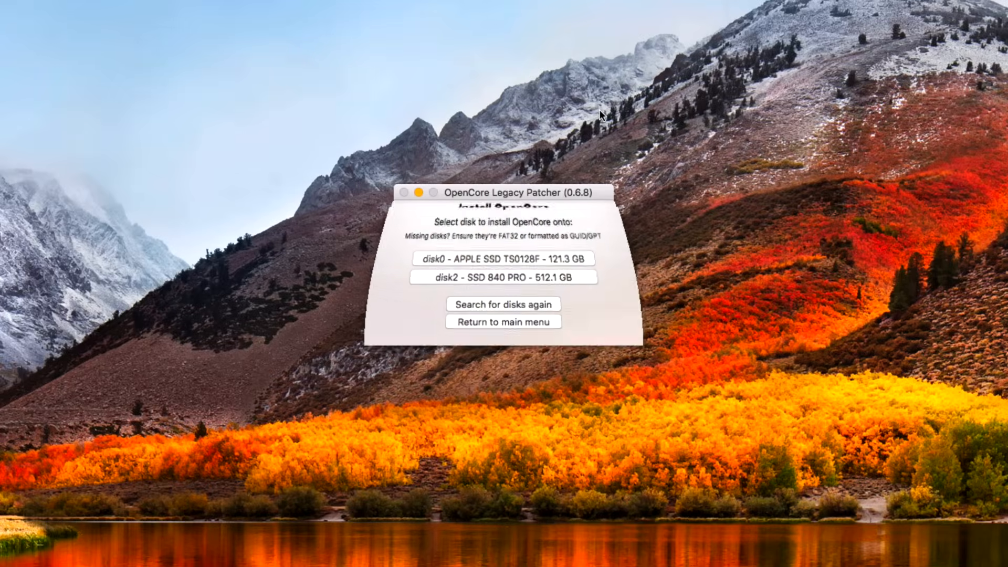
click(477, 286)
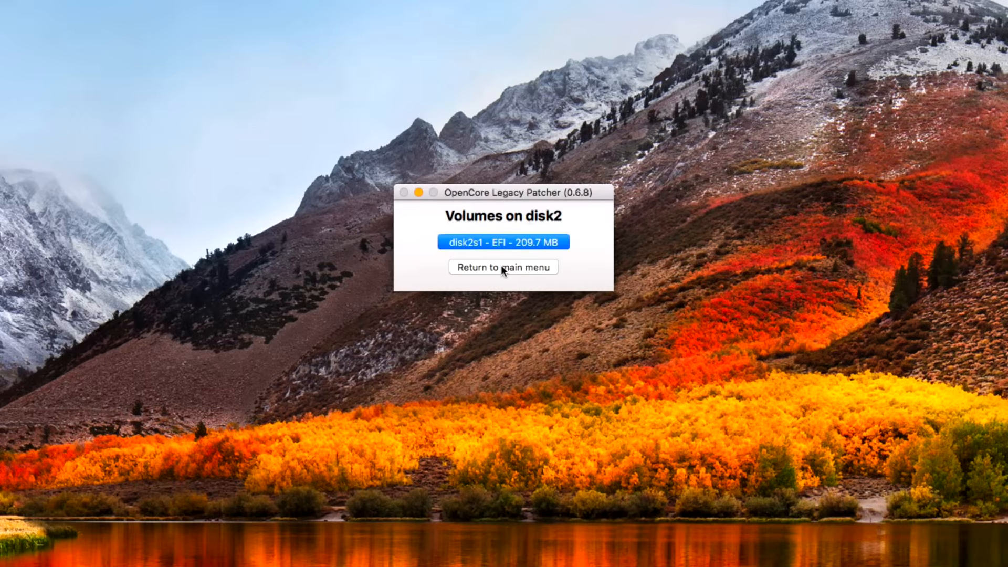
click(510, 236)
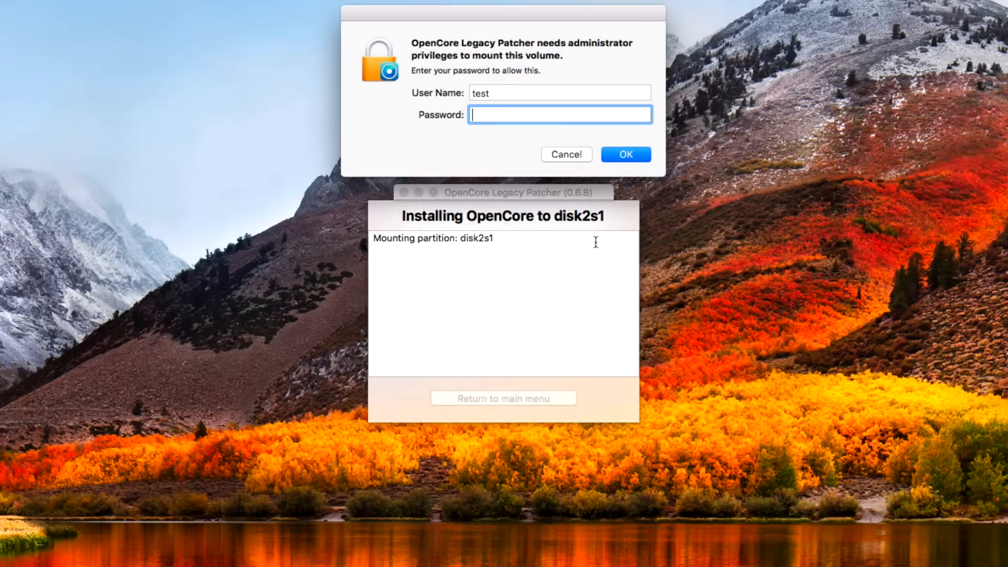
text(••••)
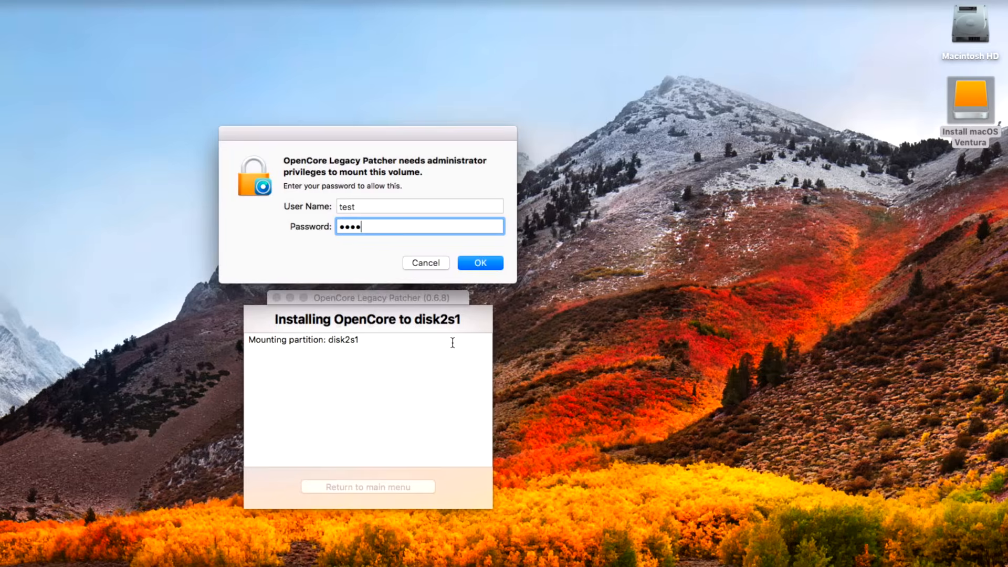
key(Return)
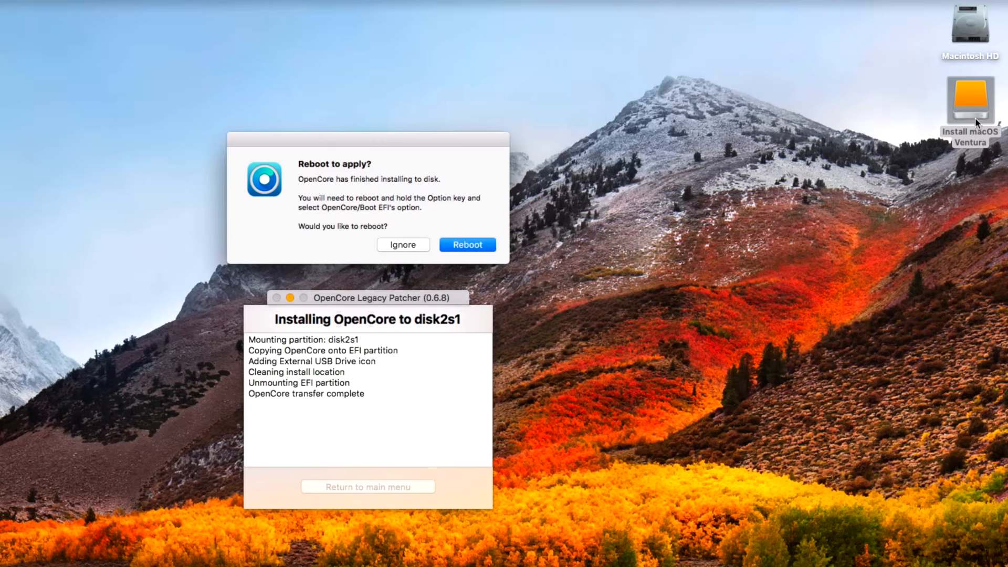
click(411, 246)
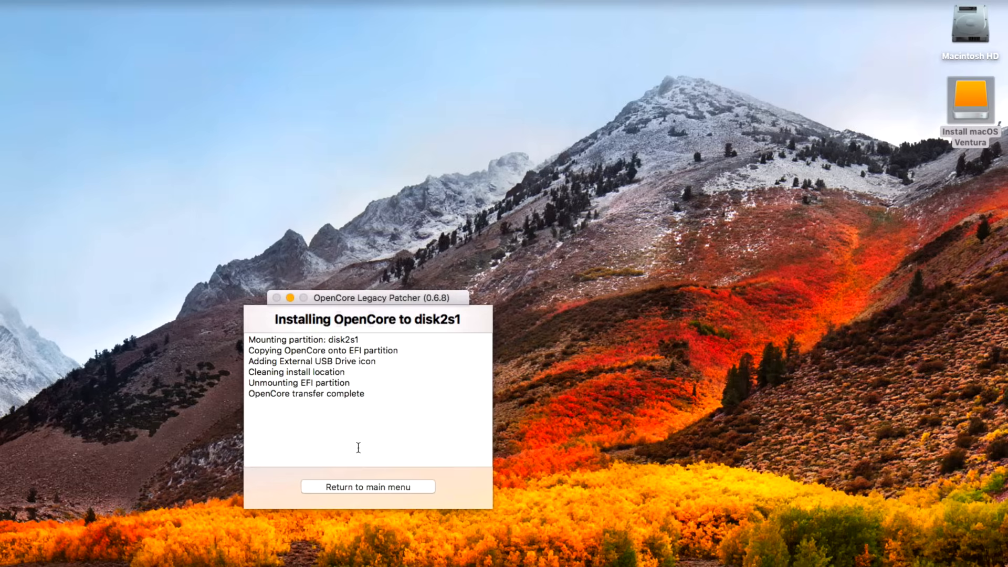
click(354, 484)
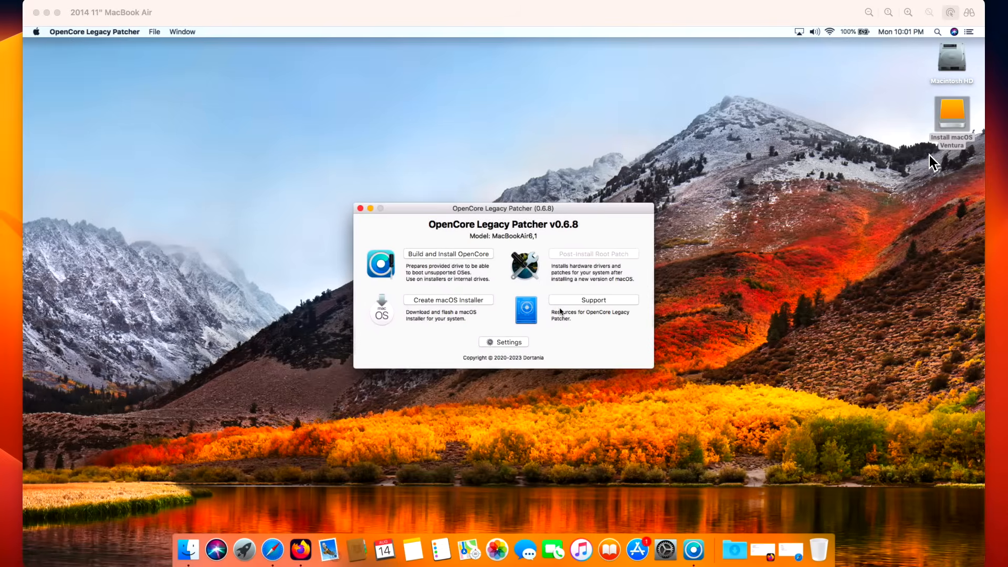
Step: Open Disk Utility from the Utilities folder within Macintosh HD's Applications and close the Finder window
click(956, 118)
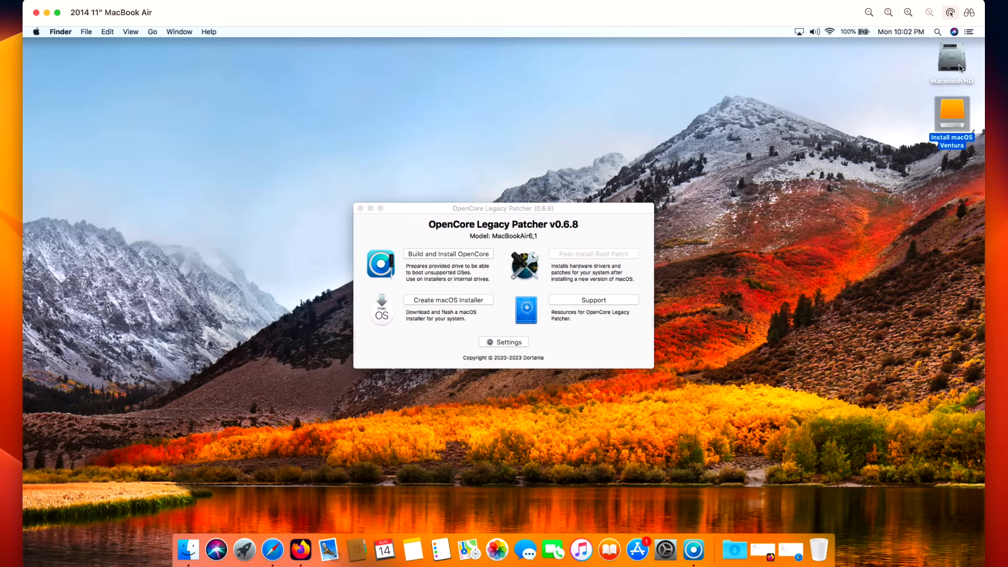
double_click(951, 60)
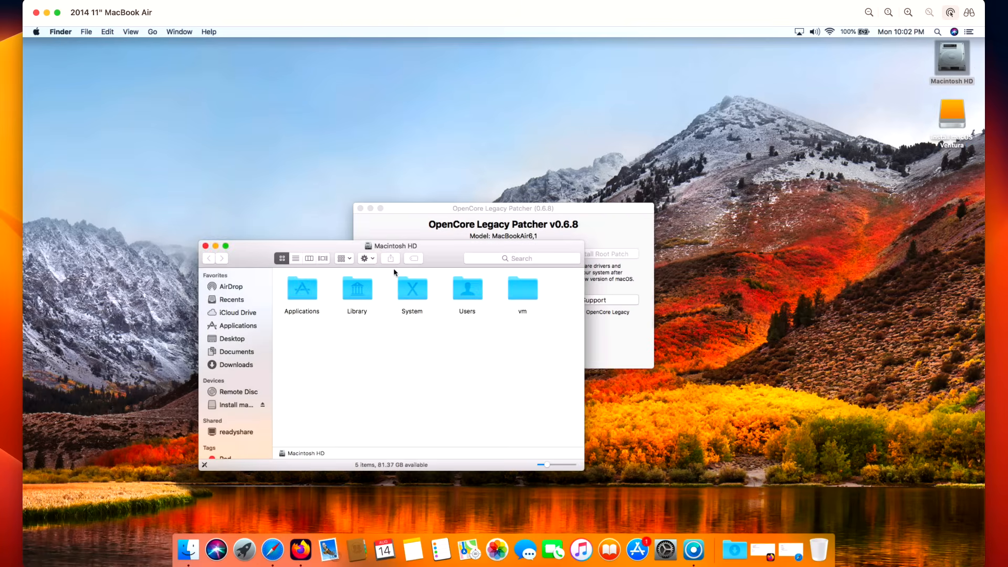
double_click(302, 289)
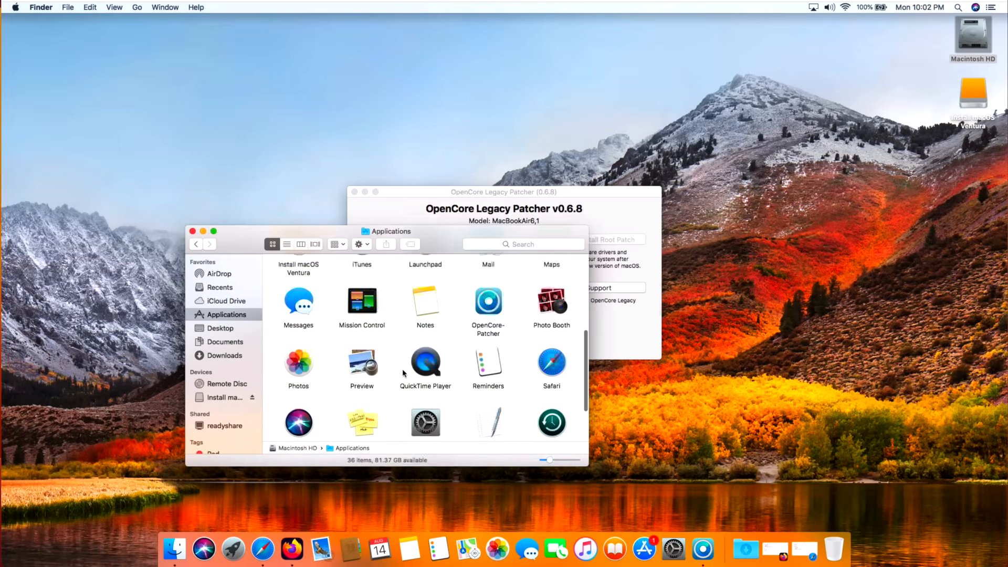
scroll(404, 371, down, 3)
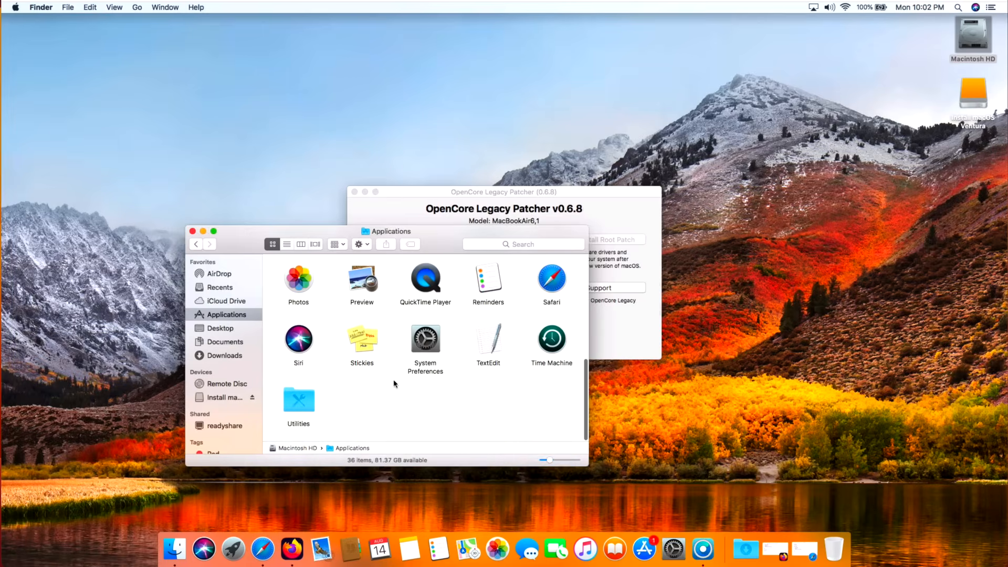
double_click(292, 396)
double_click(497, 341)
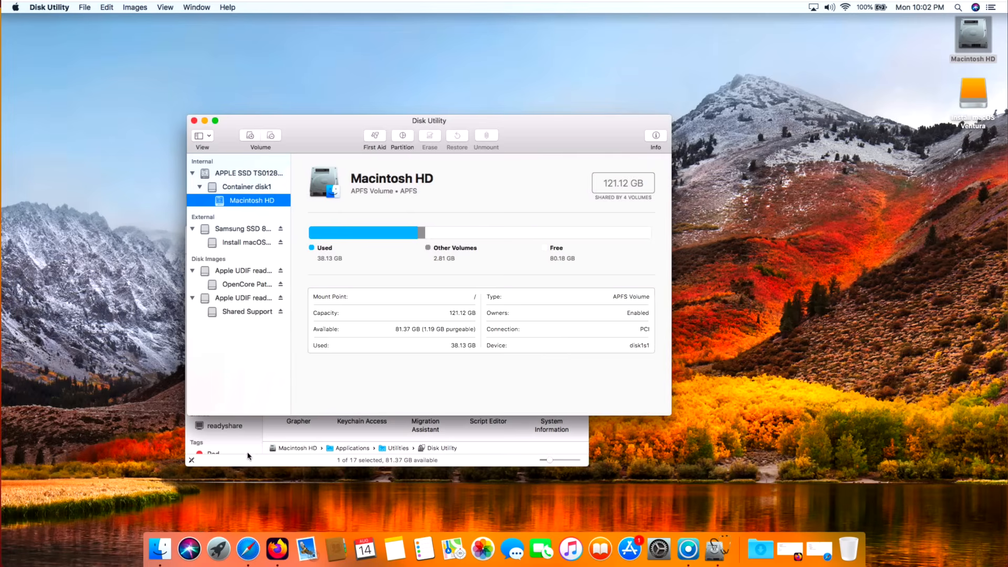
click(242, 458)
click(192, 228)
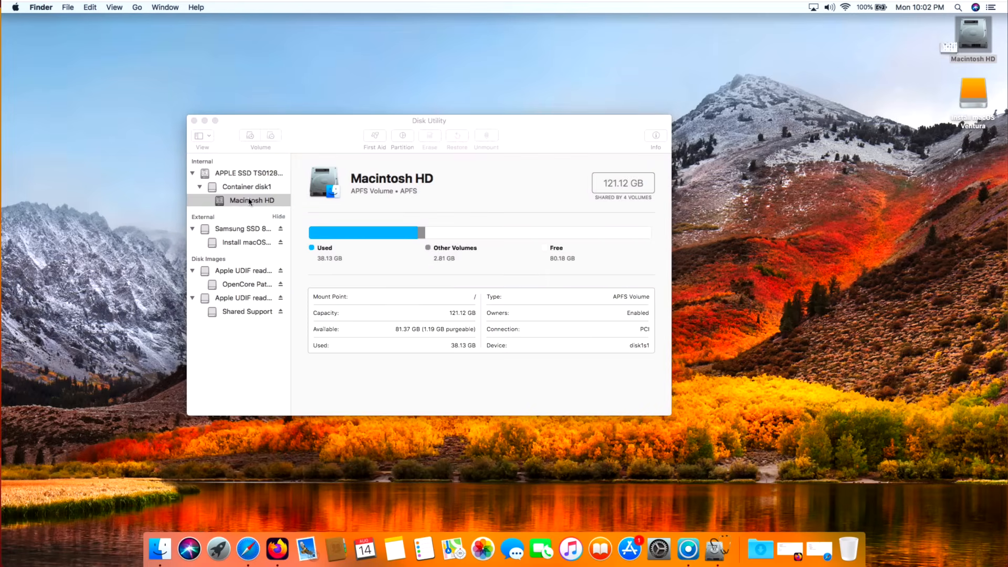
Step: Bring Disk Utility to the front and make sure its sidebar is set to Show All Devices
click(240, 133)
click(204, 137)
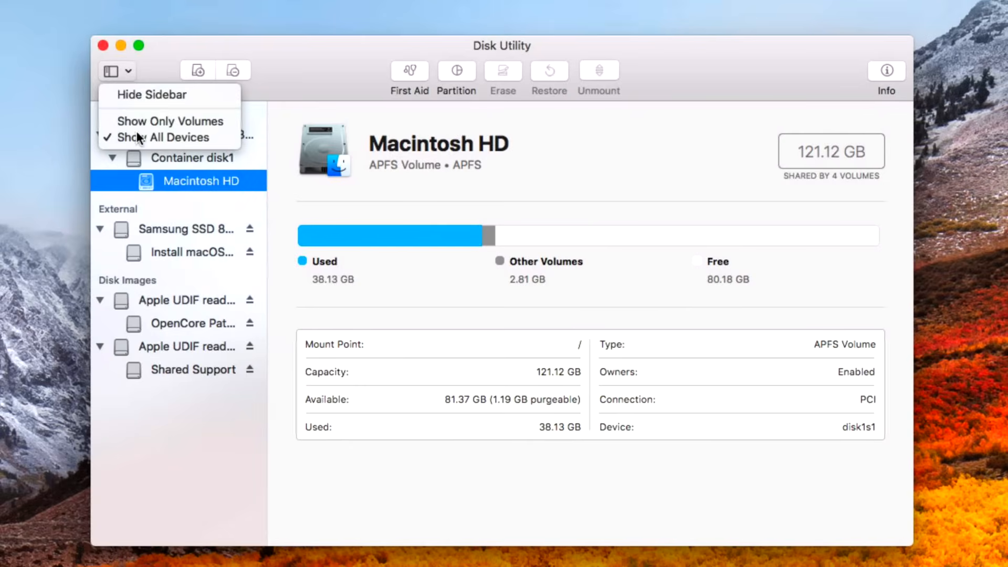
click(202, 137)
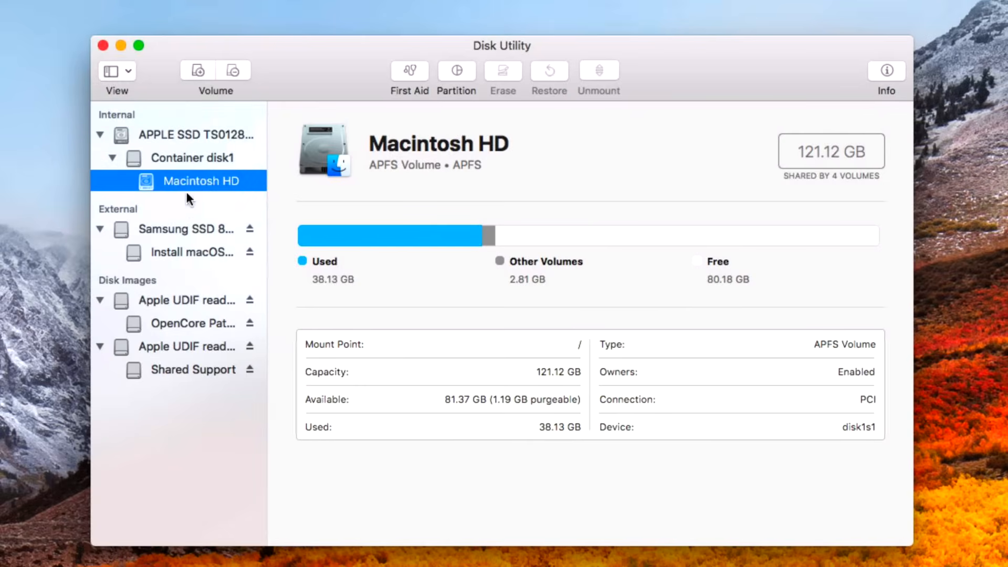
Step: Add a 256 GB Mac OS Extended (Journaled) partition named Untitled to the Samsung SSD 840 PRO and quit Disk Utility
click(181, 228)
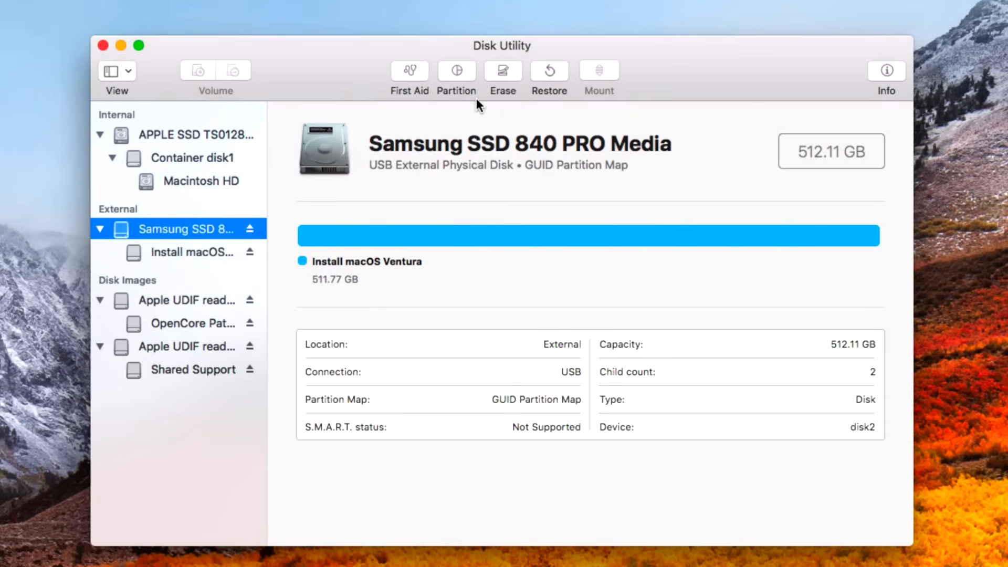
click(462, 71)
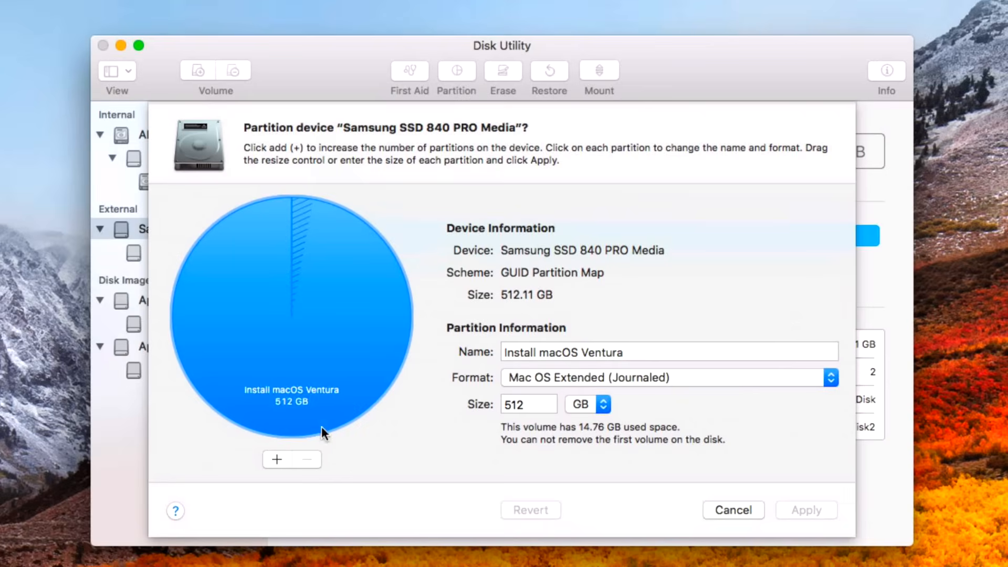
click(281, 457)
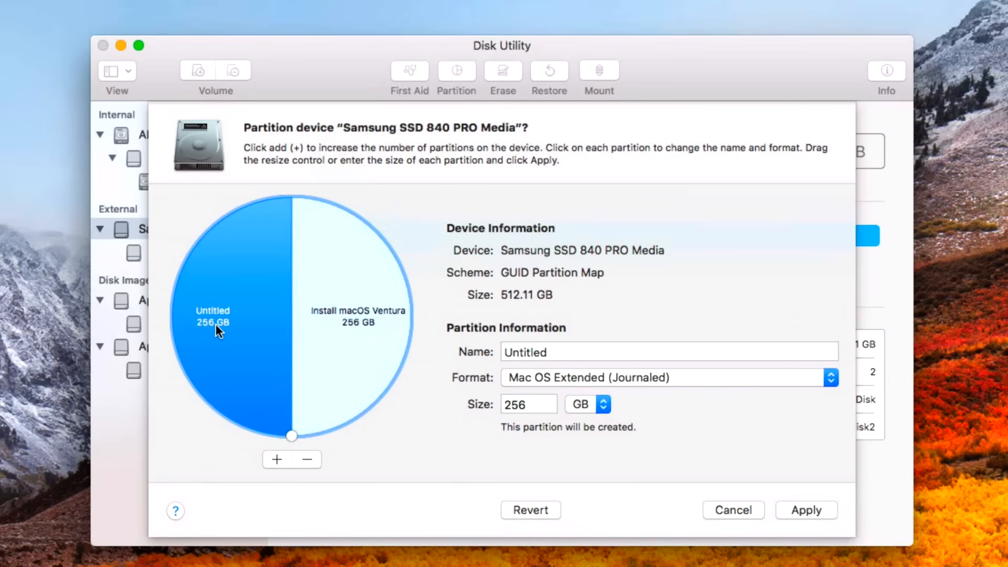
click(808, 509)
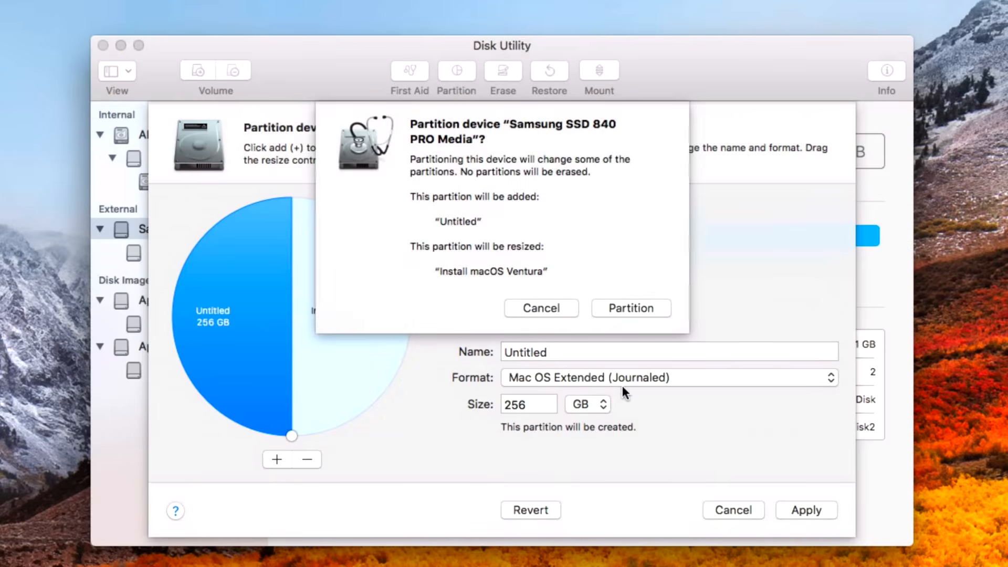
click(631, 309)
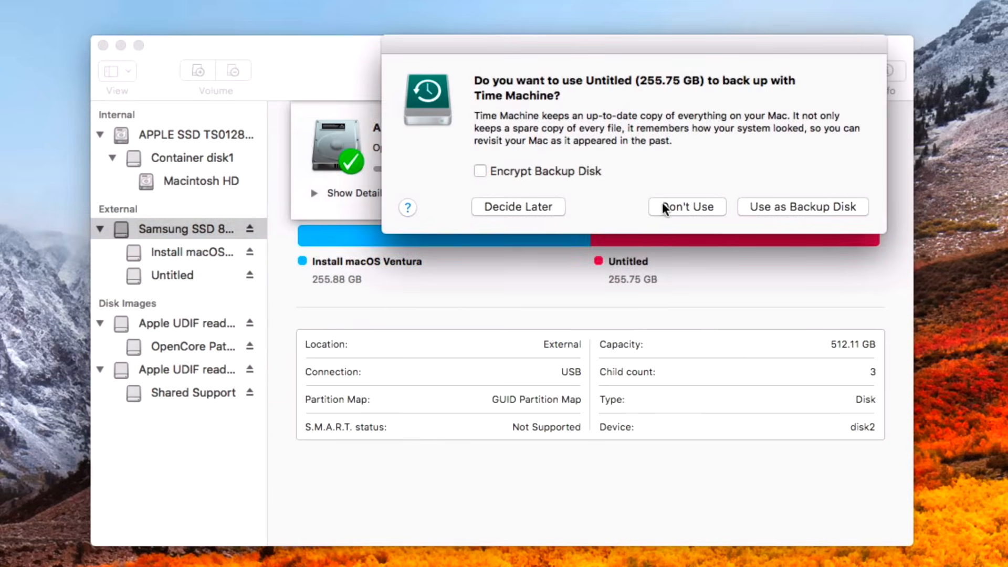
click(663, 206)
click(664, 194)
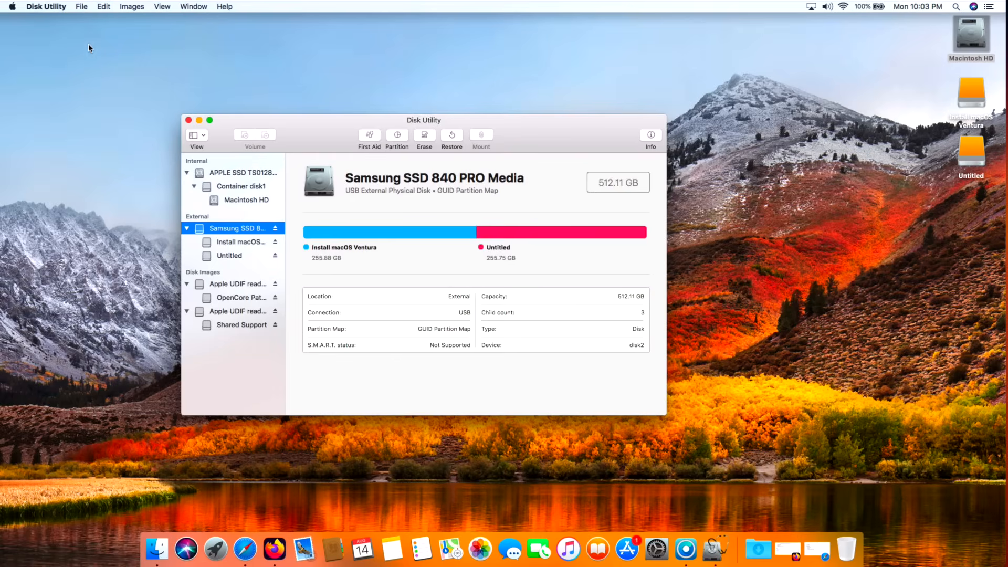
click(62, 9)
click(63, 88)
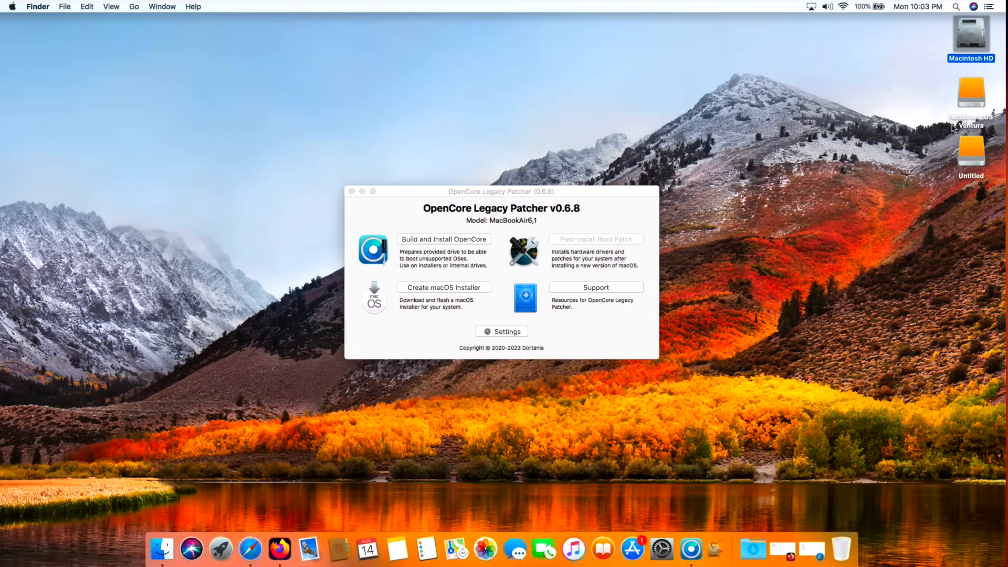
Step: Inspect the contents of the Untitled volume from the desktop and close its Finder window
click(979, 156)
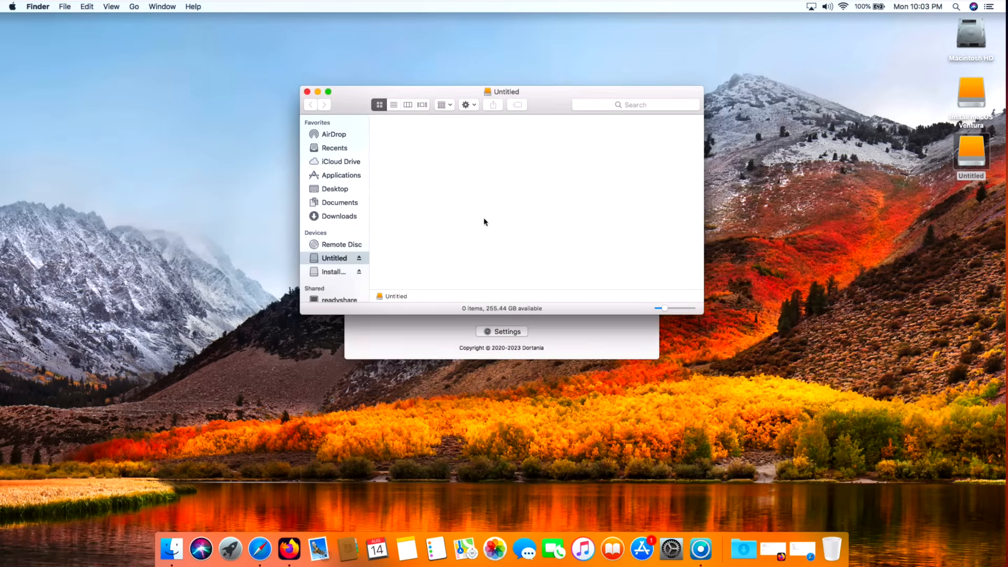
click(307, 93)
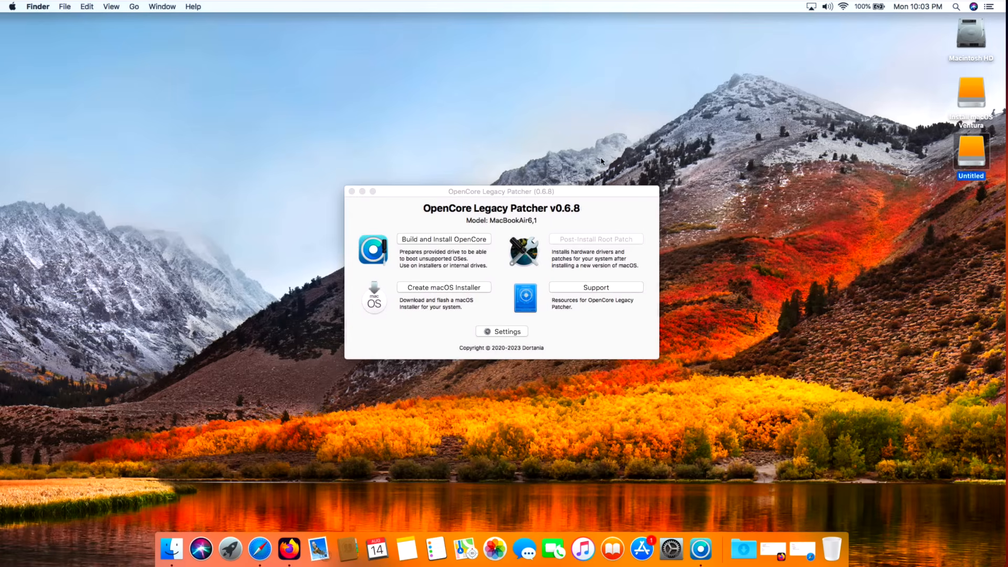
click(605, 195)
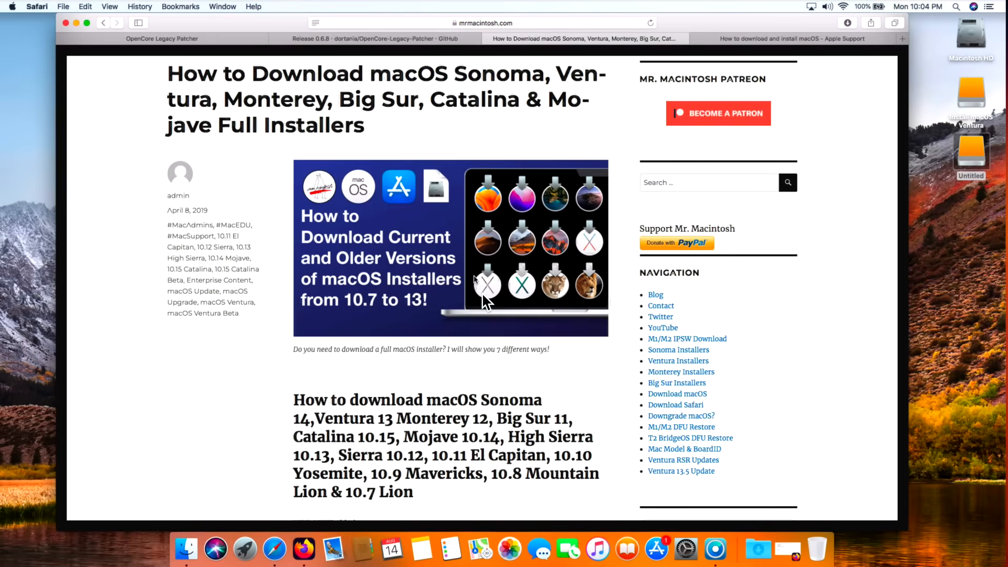
Step: Review the mrmacintosh.com article and Apple Support page on downloading macOS installers, and minimize Safari
scroll(467, 294, down, 15)
scroll(470, 295, down, 6)
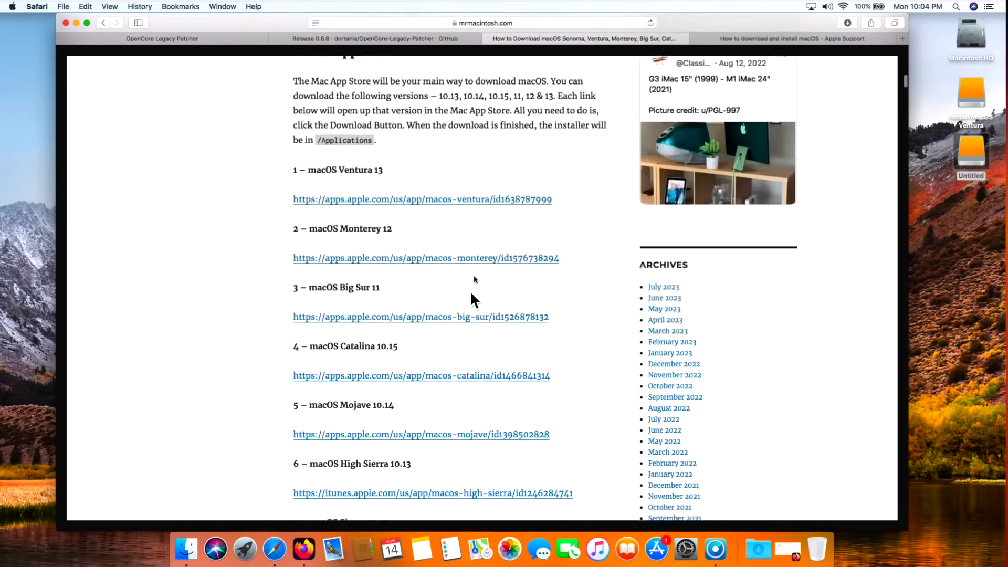
scroll(475, 279, down, 15)
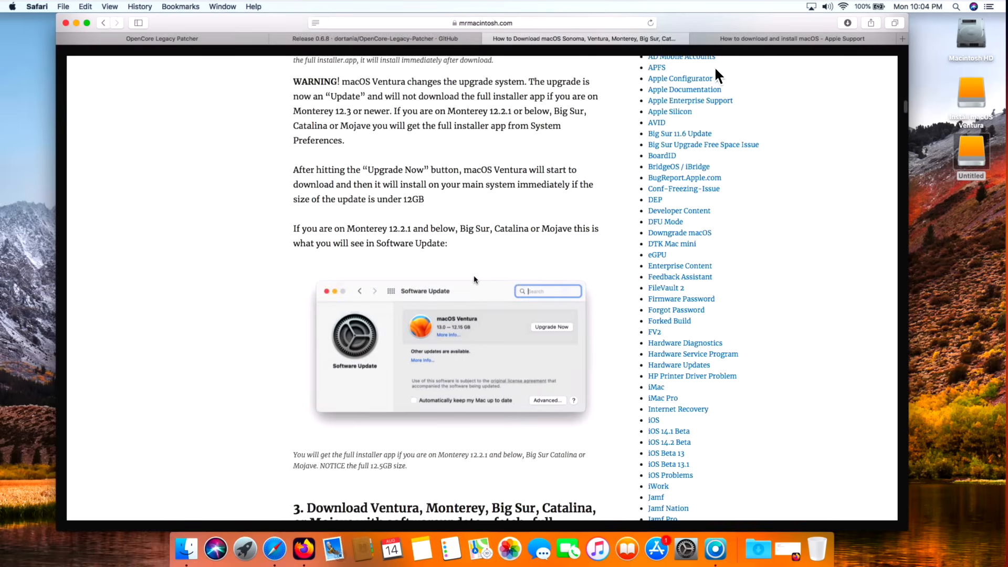
click(752, 44)
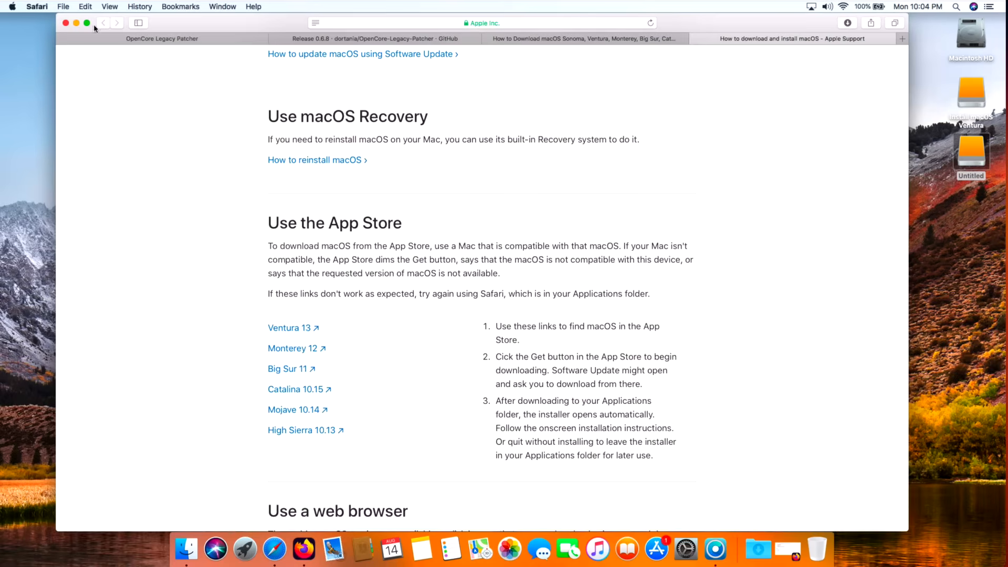
click(76, 23)
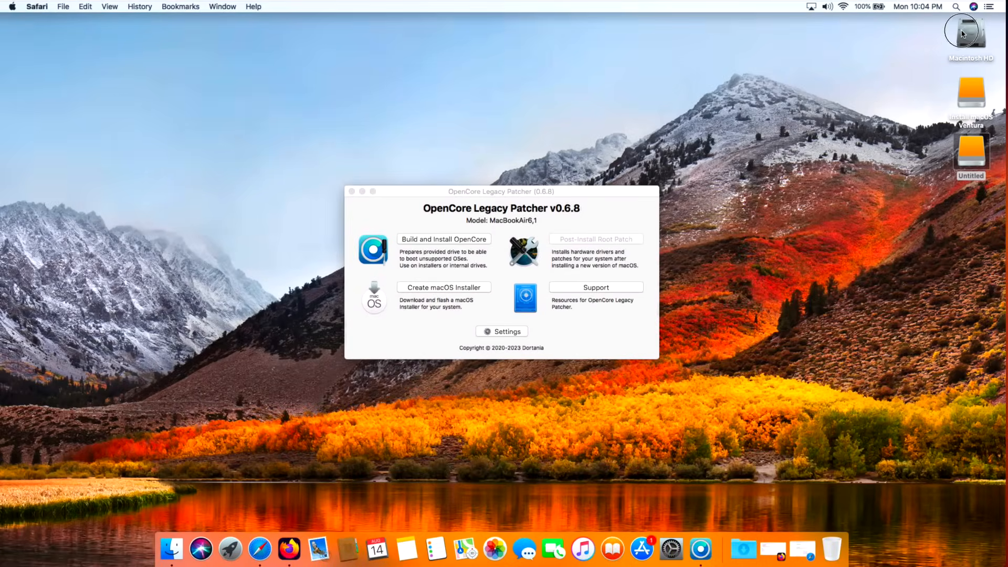
Step: Locate Install macOS High Sierra in Macintosh HD's Applications folder and move the Finder window clear of the patcher
double_click(970, 34)
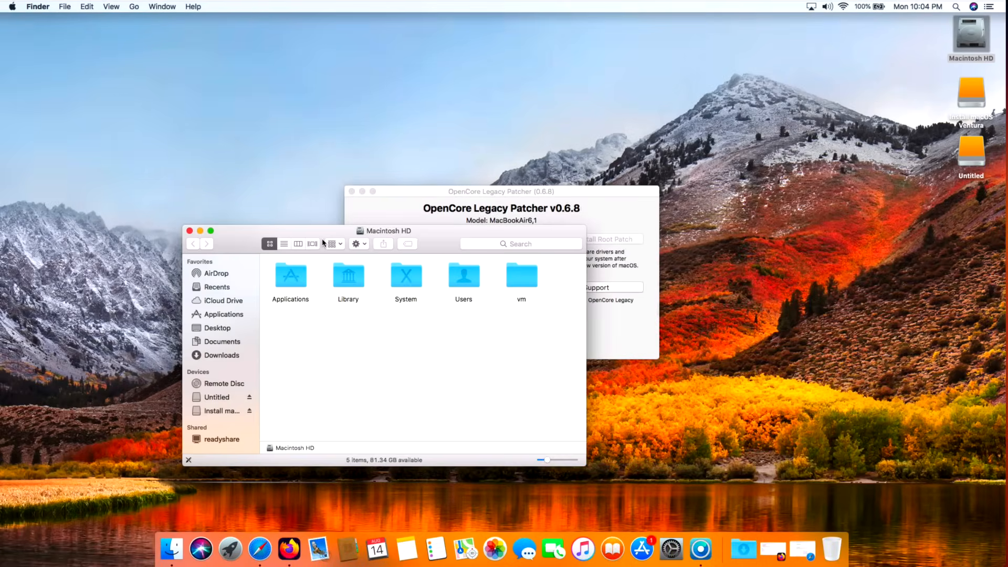
double_click(296, 285)
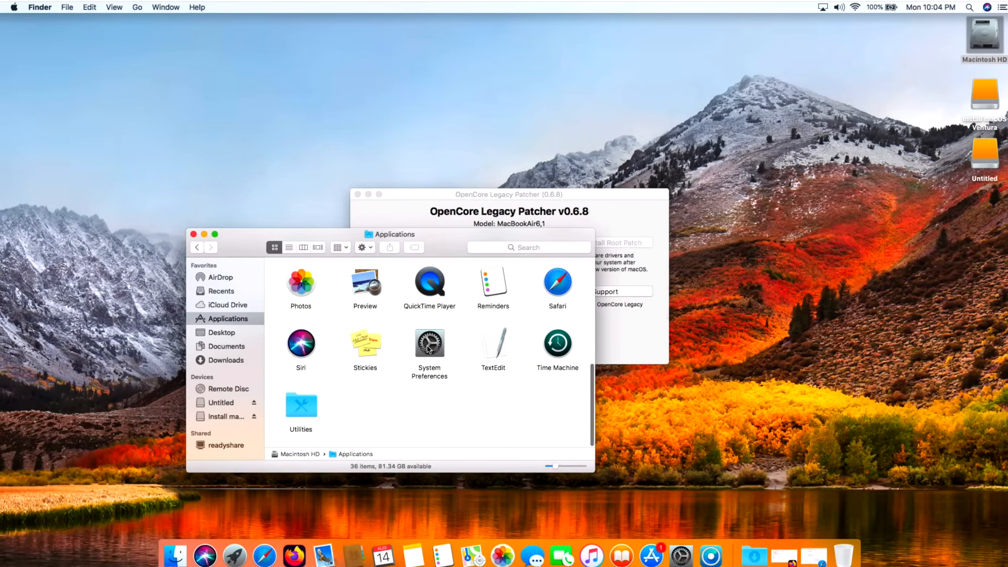
key(i)
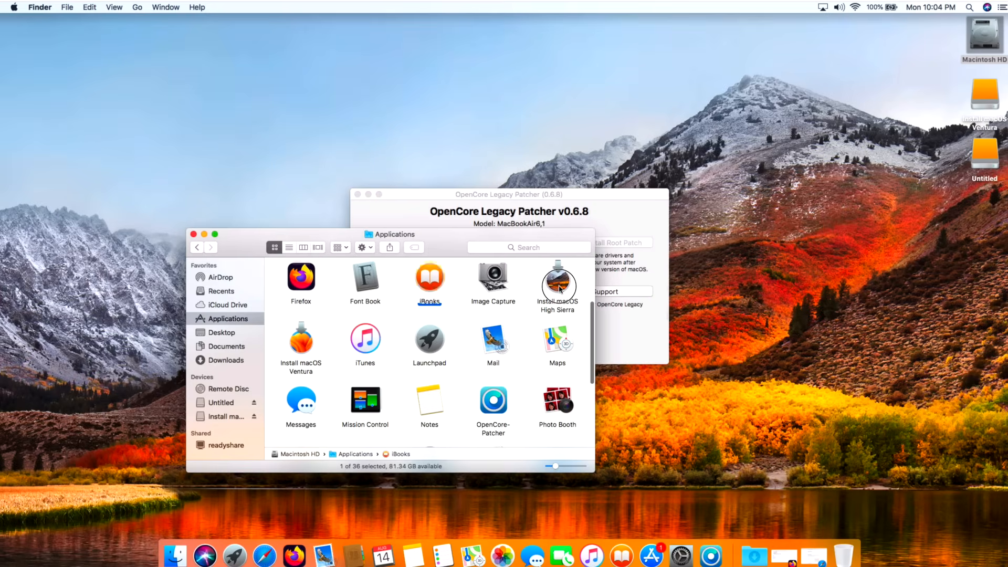
click(557, 281)
drag(472, 237, 844, 279)
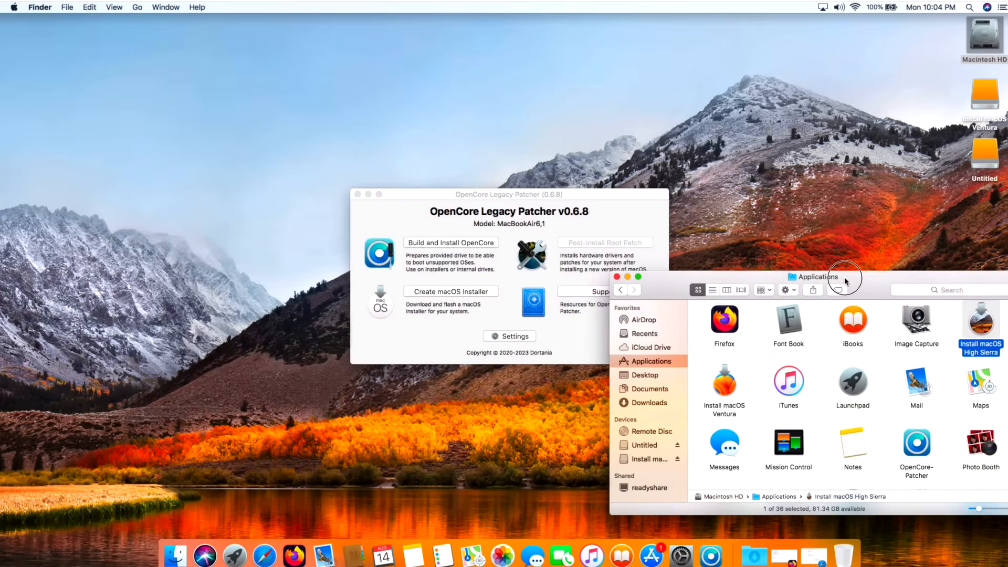
Step: Open Terminal from the Utilities folder in a second Finder tab and begin a command with sudo
key(super+t)
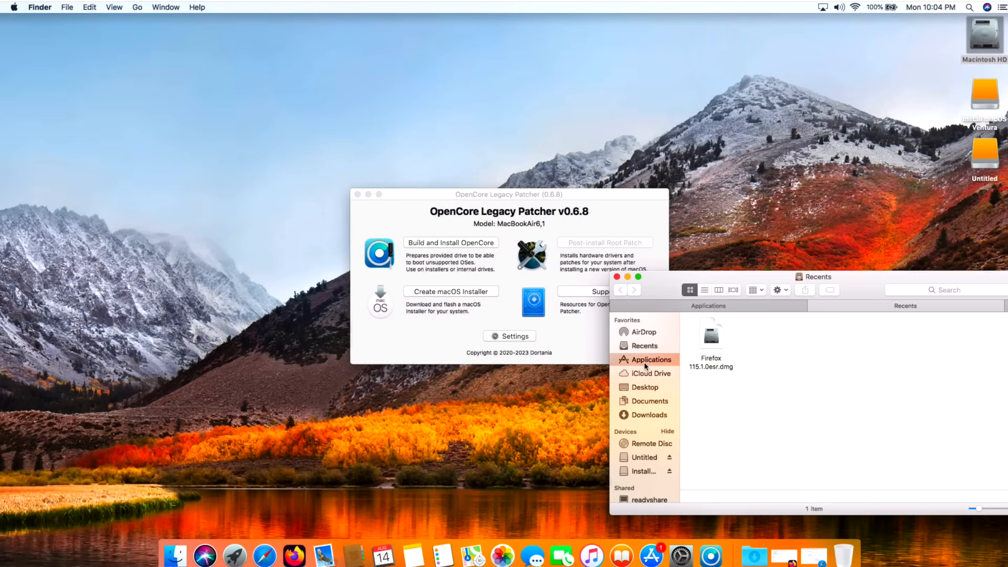
click(648, 360)
click(721, 466)
double_click(721, 466)
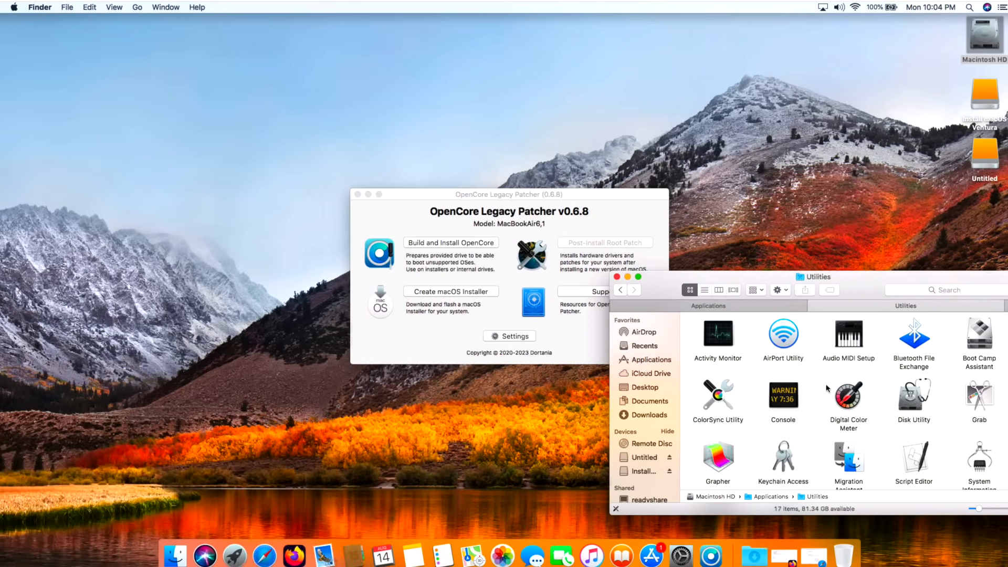
scroll(685, 336, down, 2)
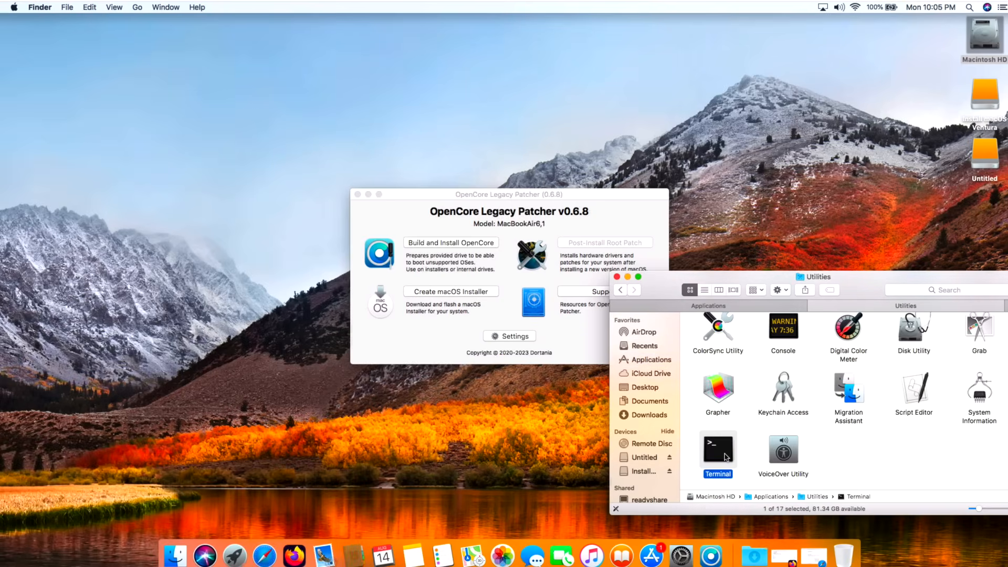
double_click(726, 457)
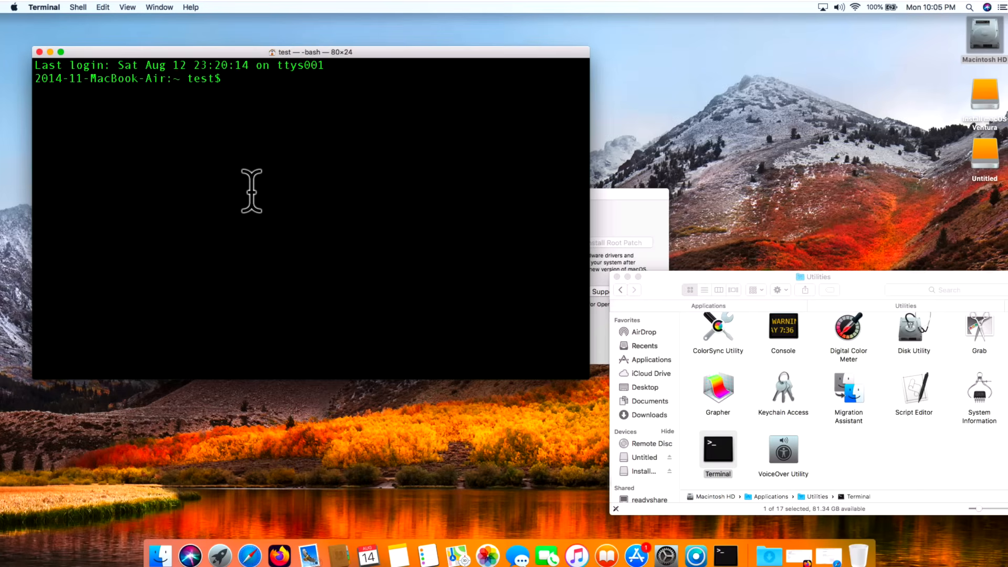
text(sudo)
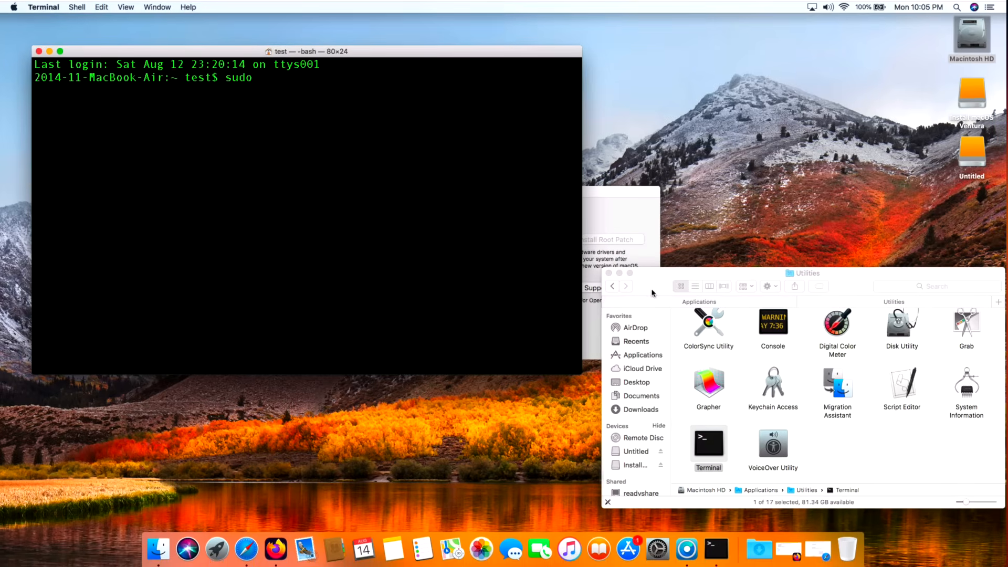
Step: Return to the Applications tab and show the package contents of Install macOS High Sierra
click(659, 304)
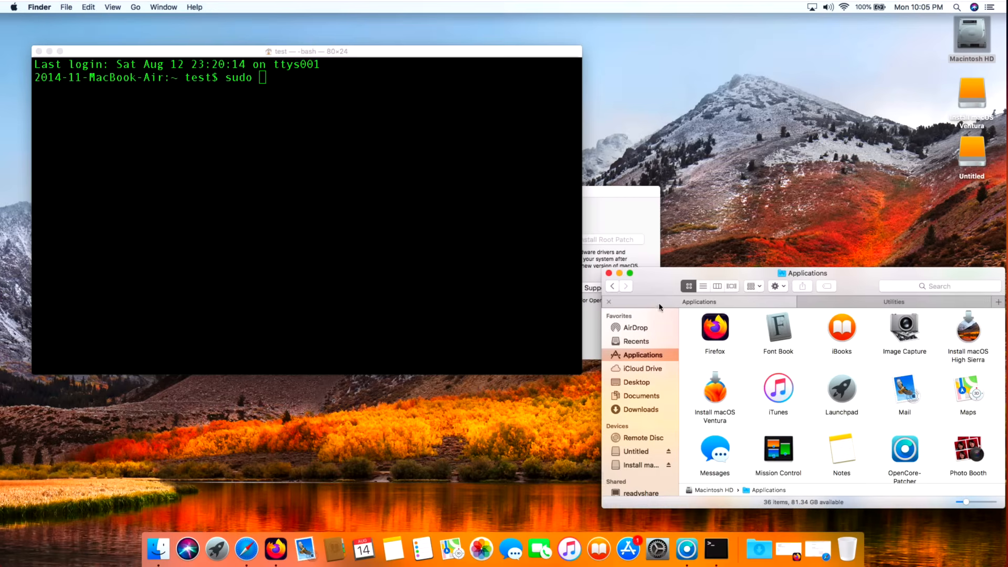
right_click(974, 333)
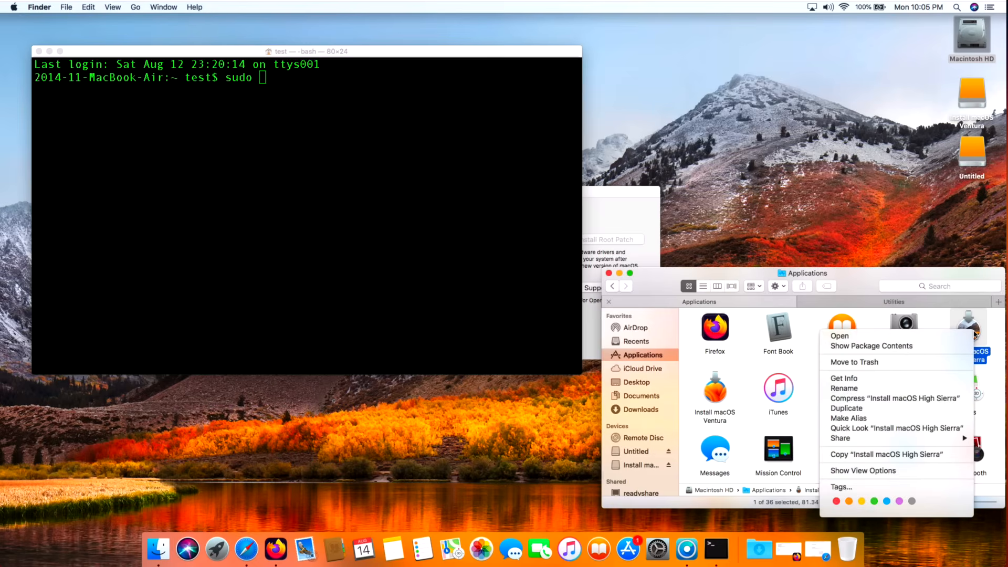
right_click(974, 322)
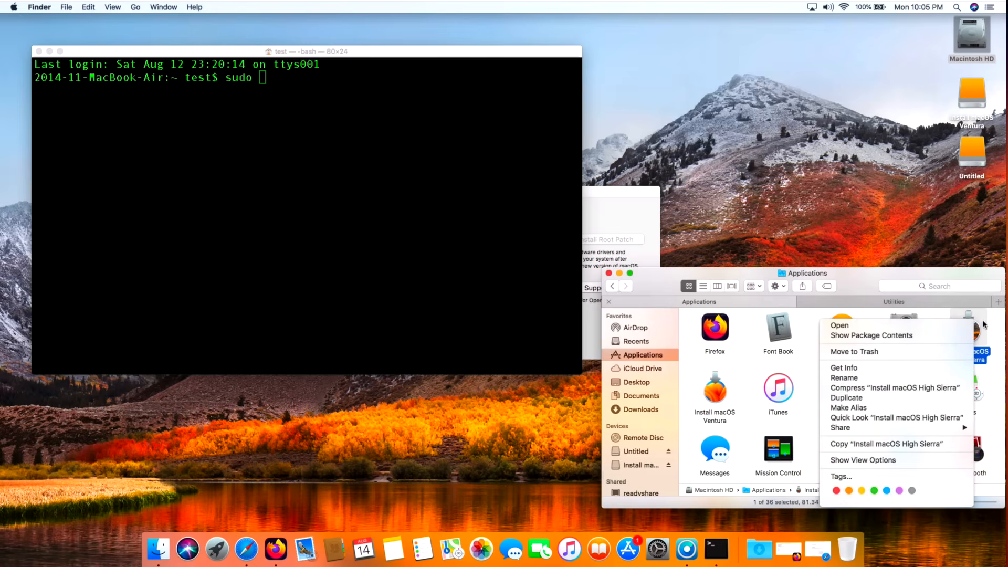
click(978, 327)
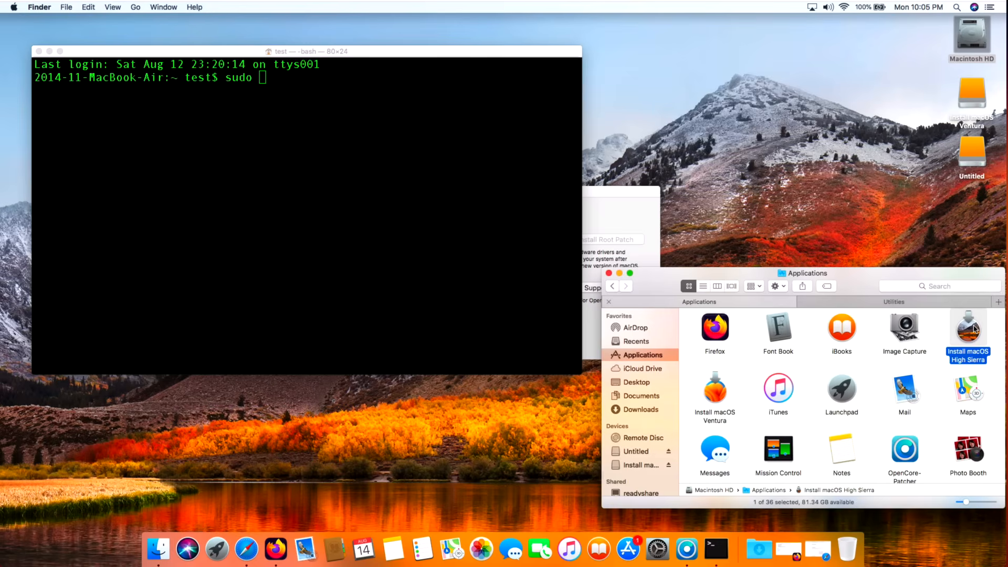
right_click(974, 329)
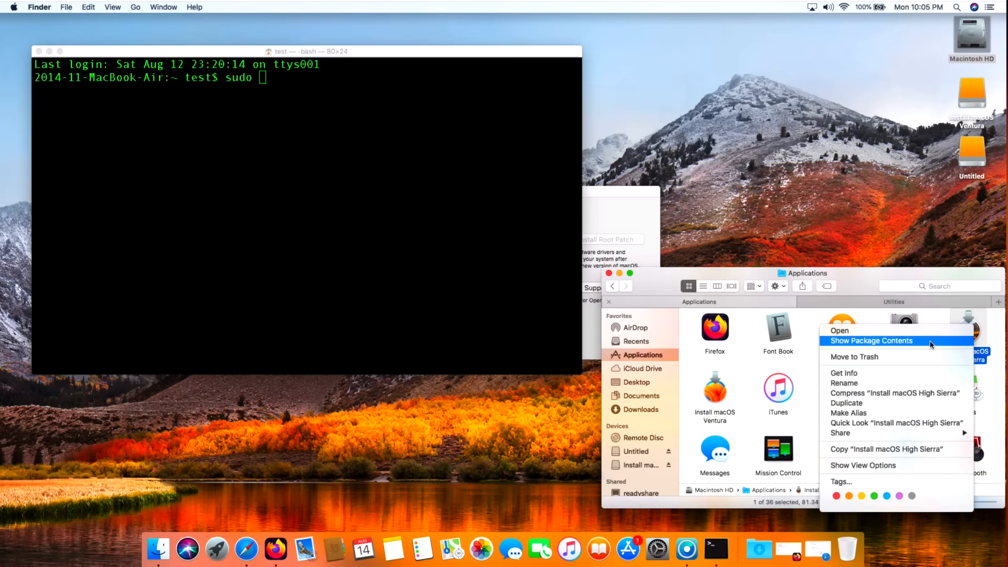
right_click(974, 337)
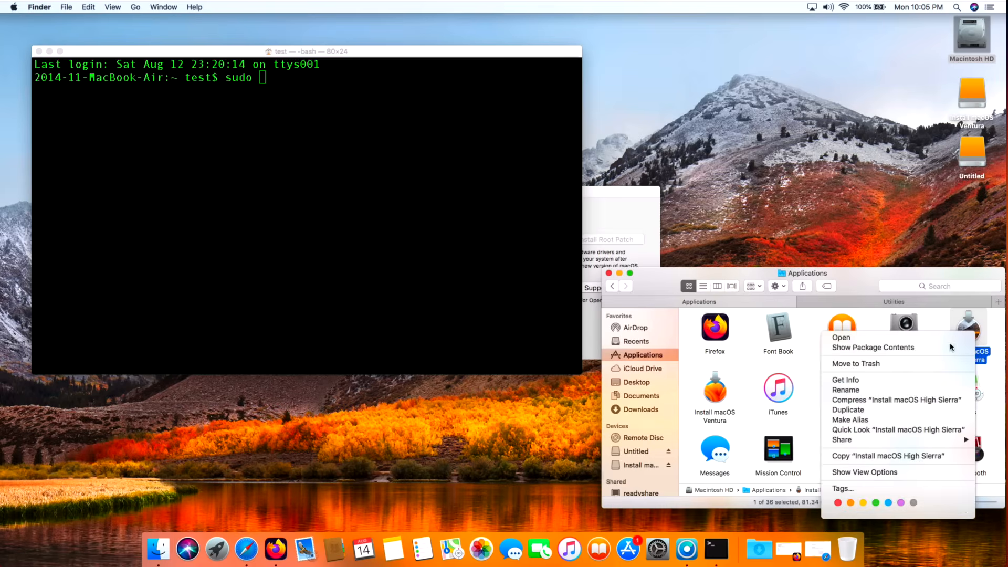
click(909, 351)
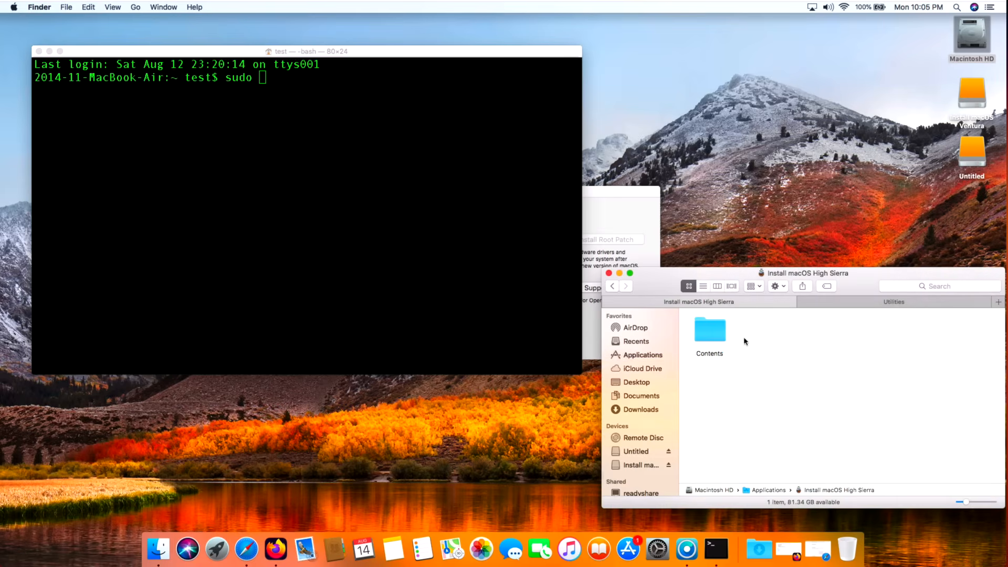
Step: Find createinstallmedia in the package's Contents/Resources folder and insert its path after sudo in the Terminal command
double_click(718, 336)
click(765, 387)
double_click(763, 387)
click(706, 435)
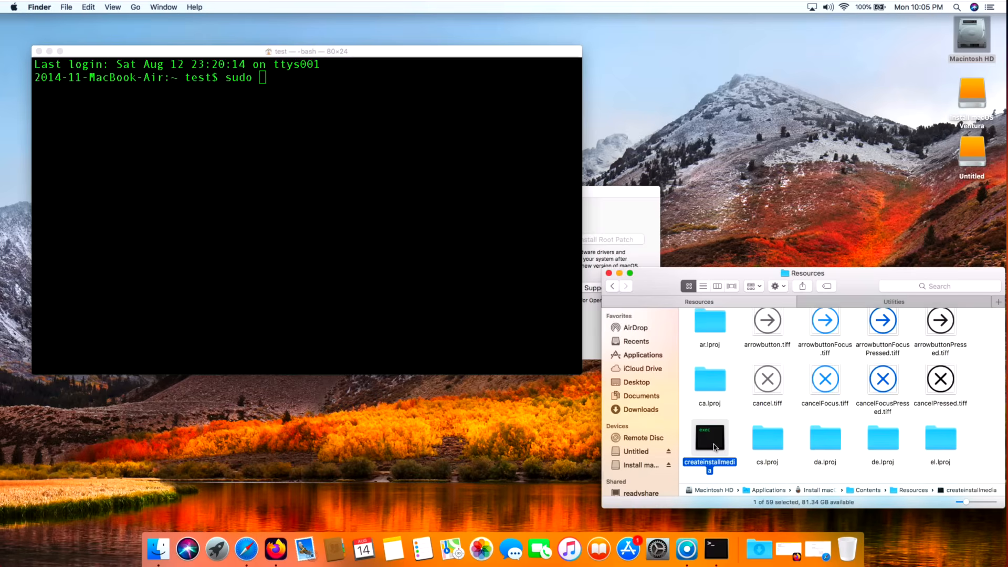
drag(714, 448, 380, 232)
click(380, 232)
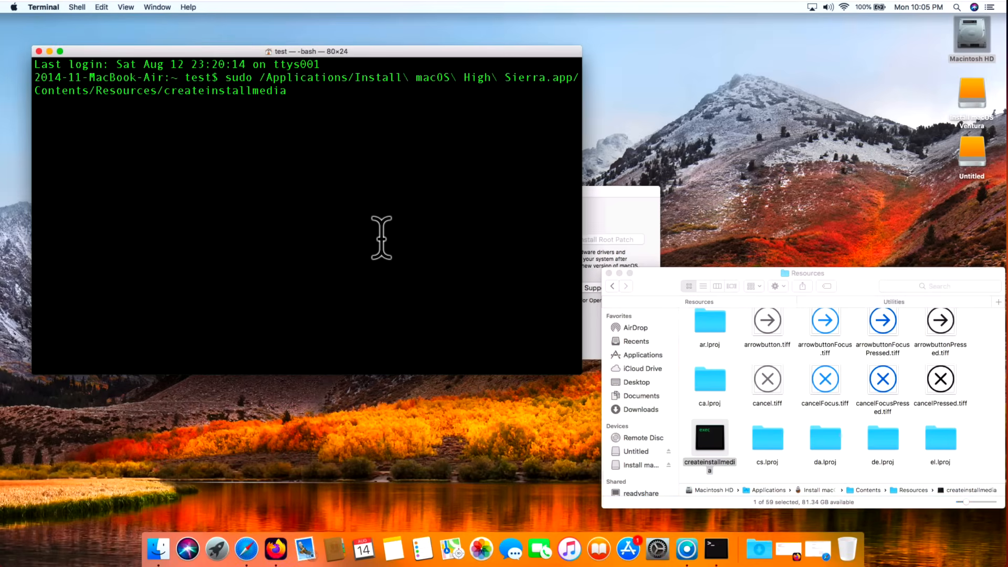
Step: Append --volume /Volumes/Untitled to the createinstallmedia command, run it, and enter the administrator password
text(--)
text(volume)
drag(969, 153, 387, 153)
click(409, 155)
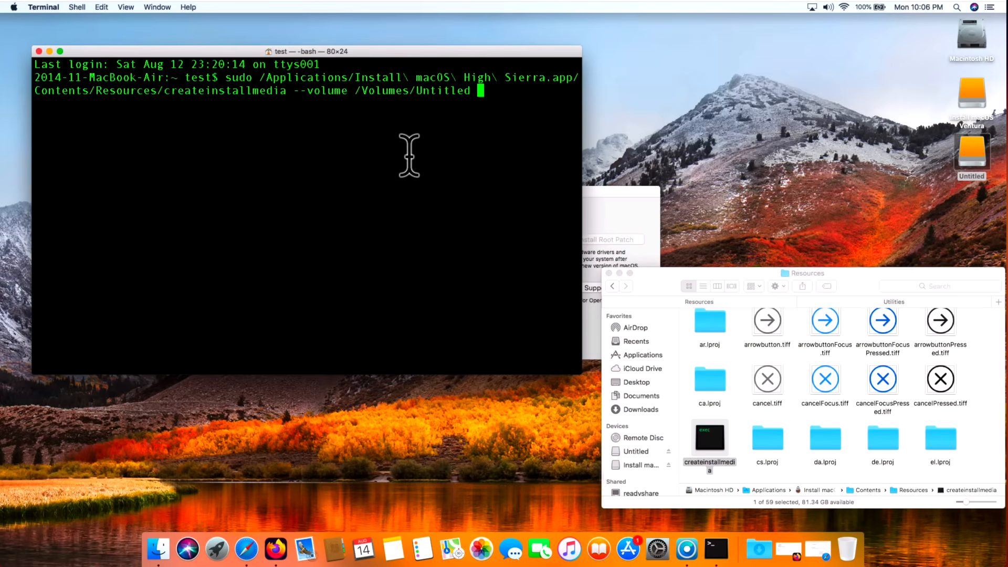
key(Return)
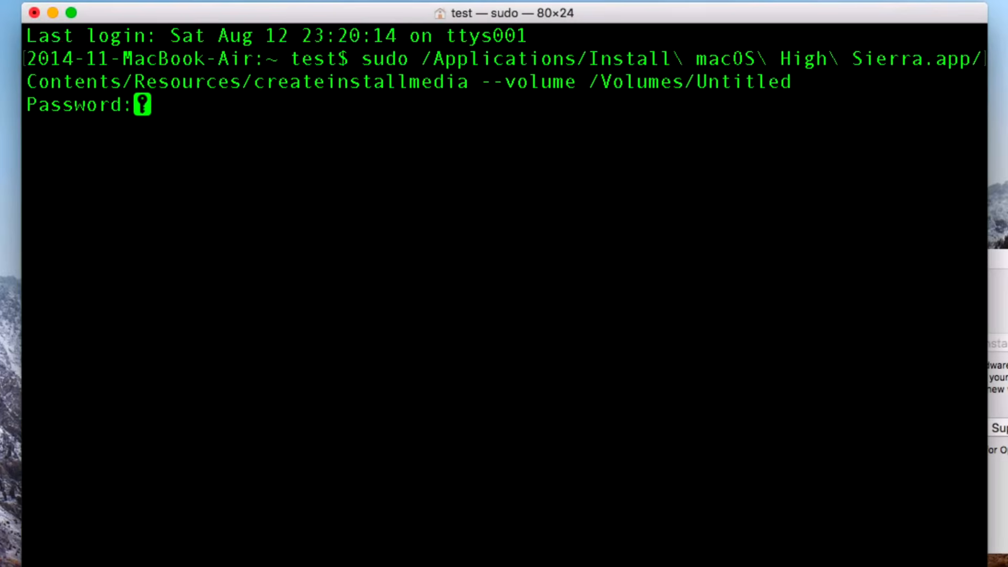
key(Return)
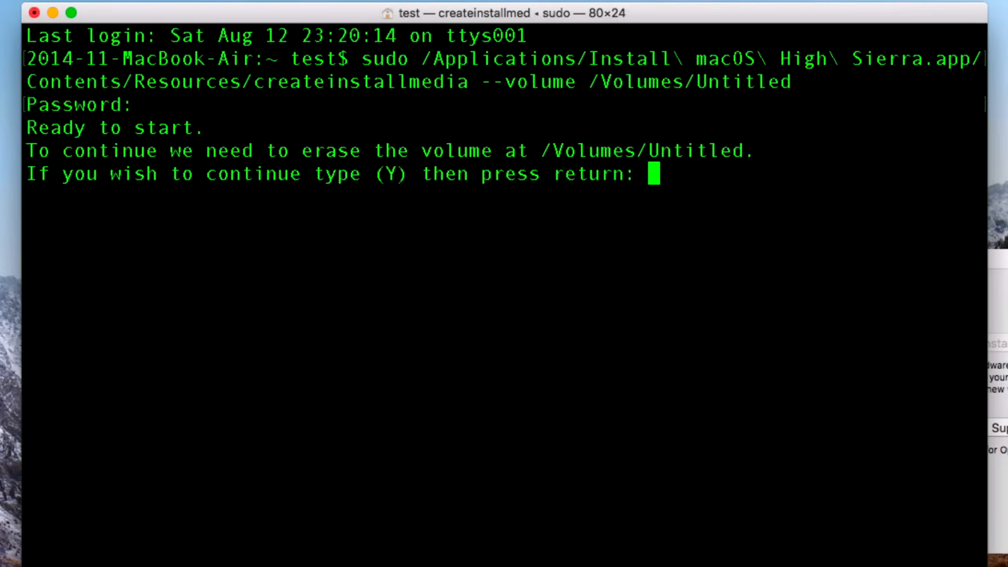
Step: Confirm with y that the Untitled volume may be erased, and decline using the Install macOS High Sierra drive for Time Machine backups
text(y)
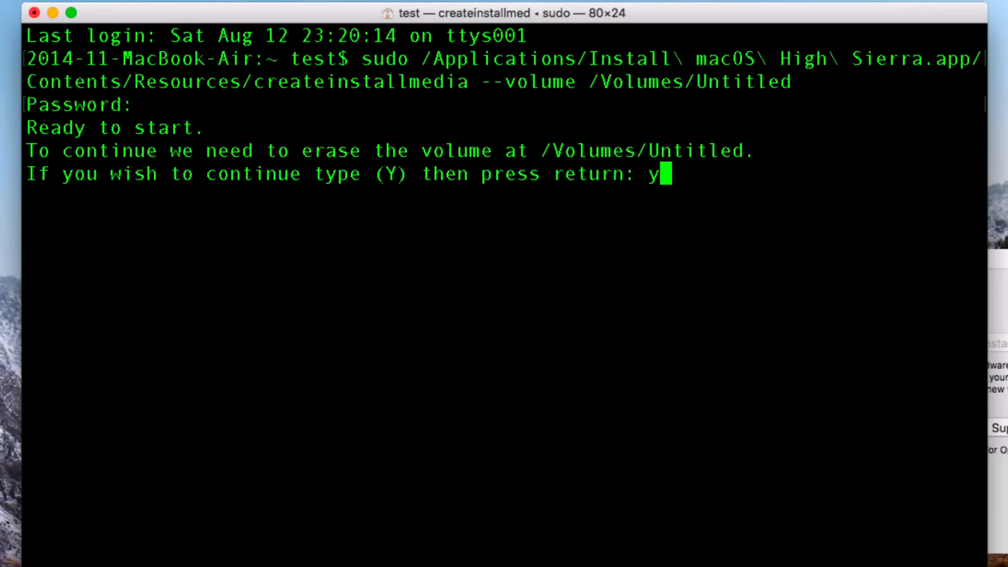
key(Return)
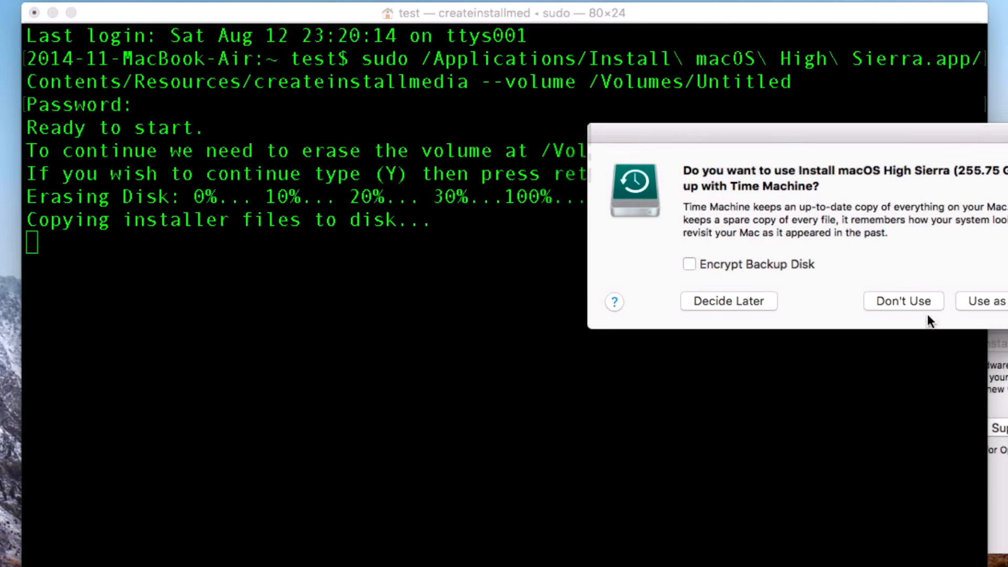
click(909, 304)
click(899, 308)
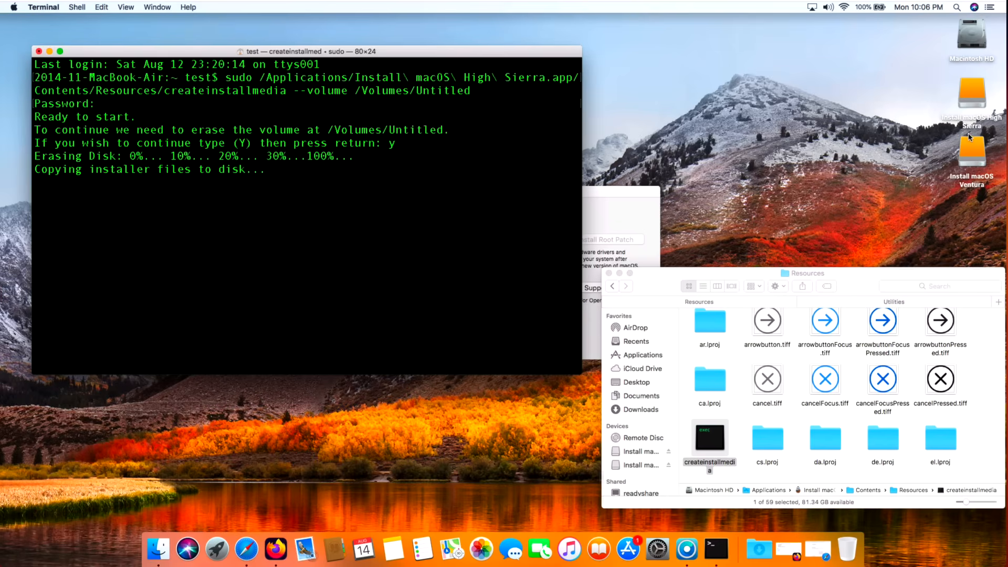
click(971, 105)
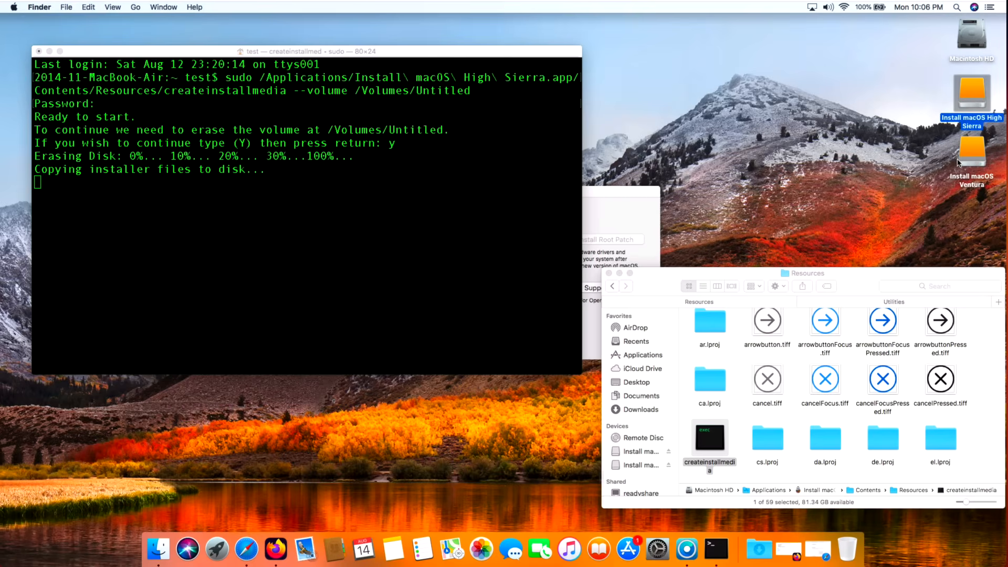
click(301, 180)
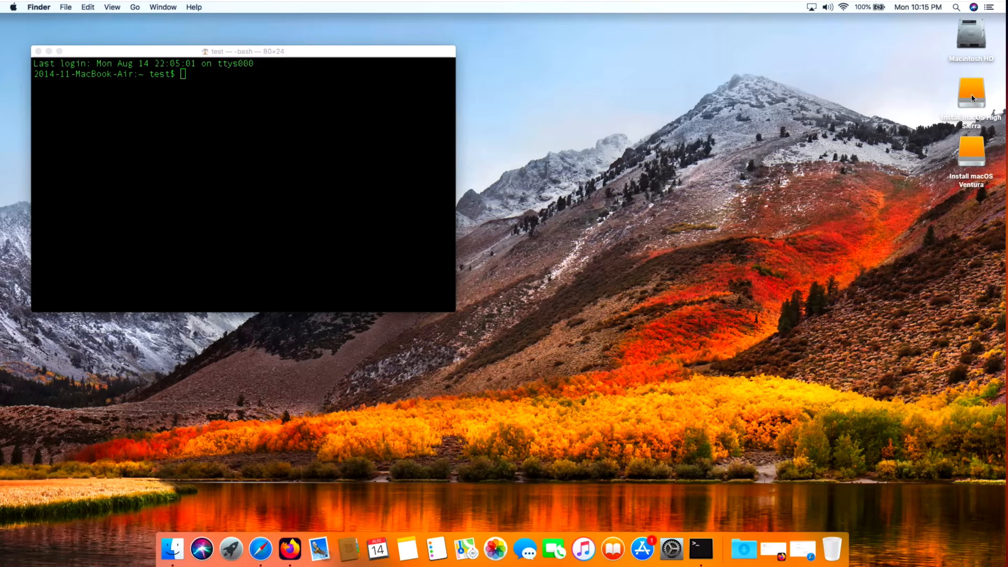
Step: Copy OpenCore-Patcher from Macintosh HD's Applications folder onto the Install macOS Ventura volume
double_click(967, 178)
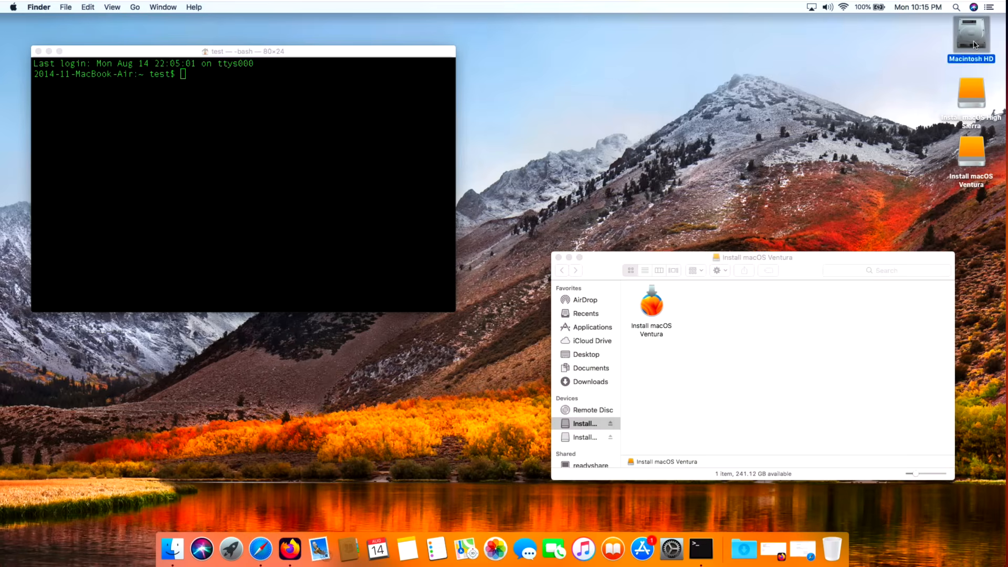
double_click(969, 35)
double_click(294, 176)
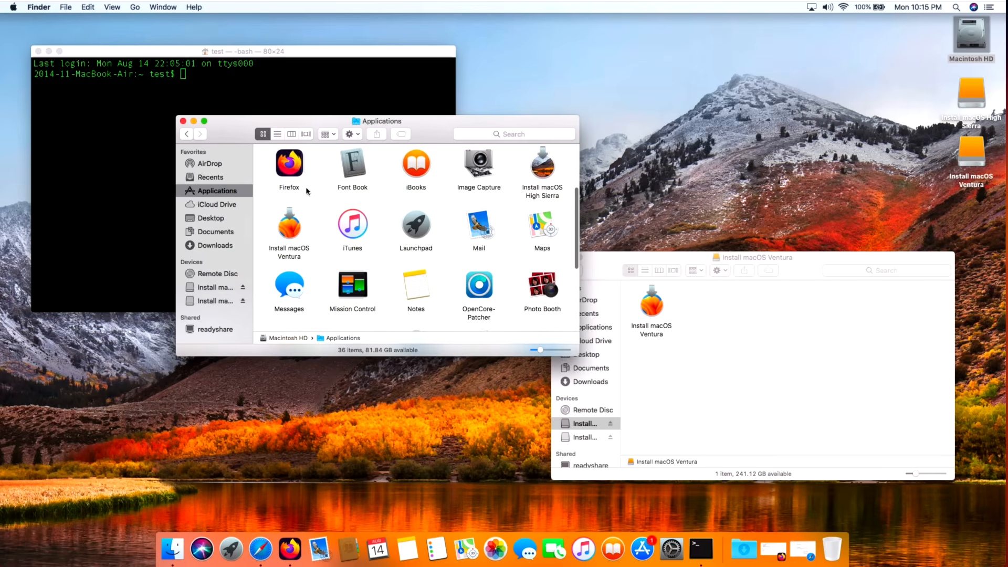
drag(480, 287, 731, 318)
drag(807, 272, 838, 221)
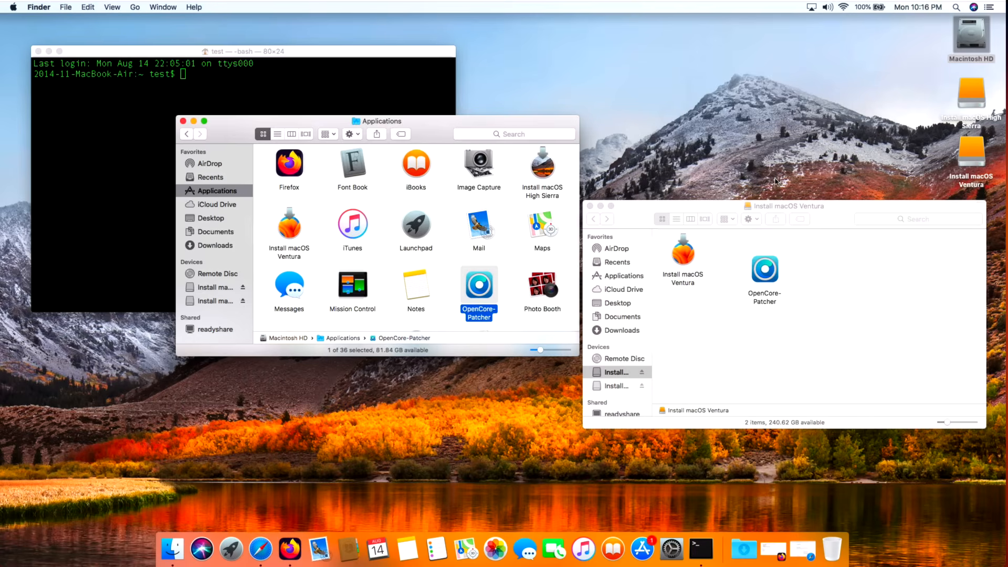
Step: Close the Applications and Install macOS Ventura Finder windows and quit Terminal
click(182, 120)
click(176, 126)
click(54, 8)
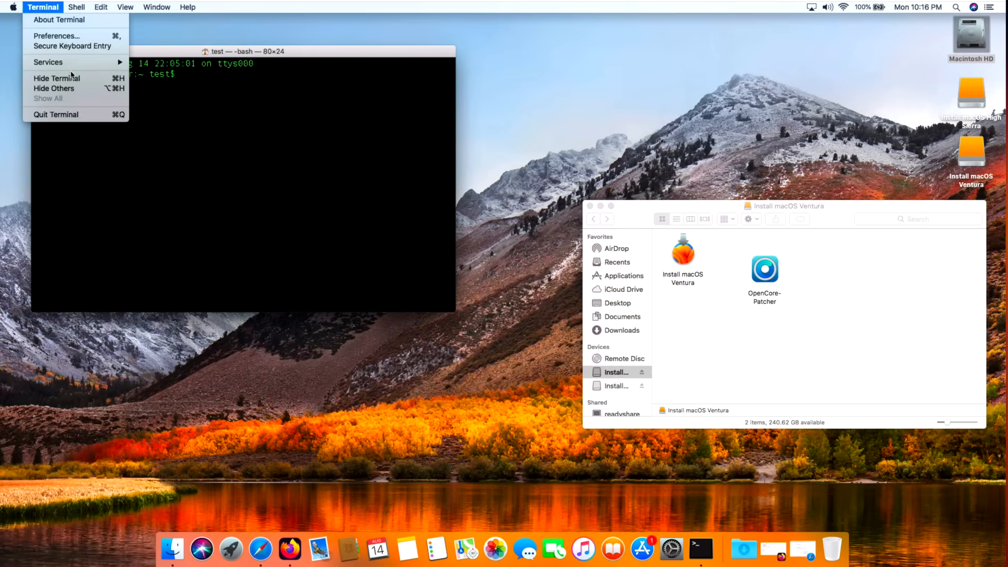
click(72, 115)
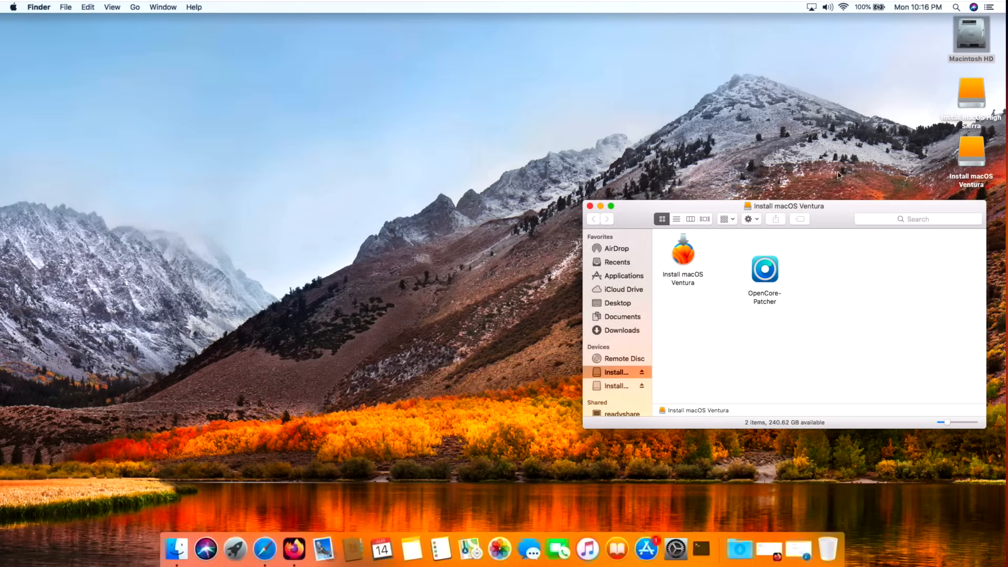
click(590, 207)
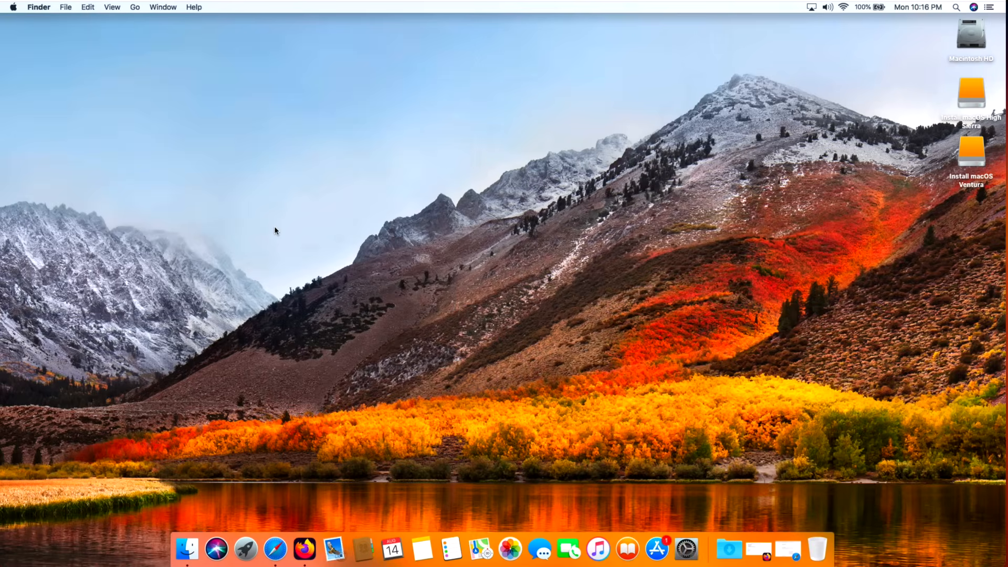
Step: Restart the Mac, leaving the option to reopen windows when logging back in enabled
click(13, 8)
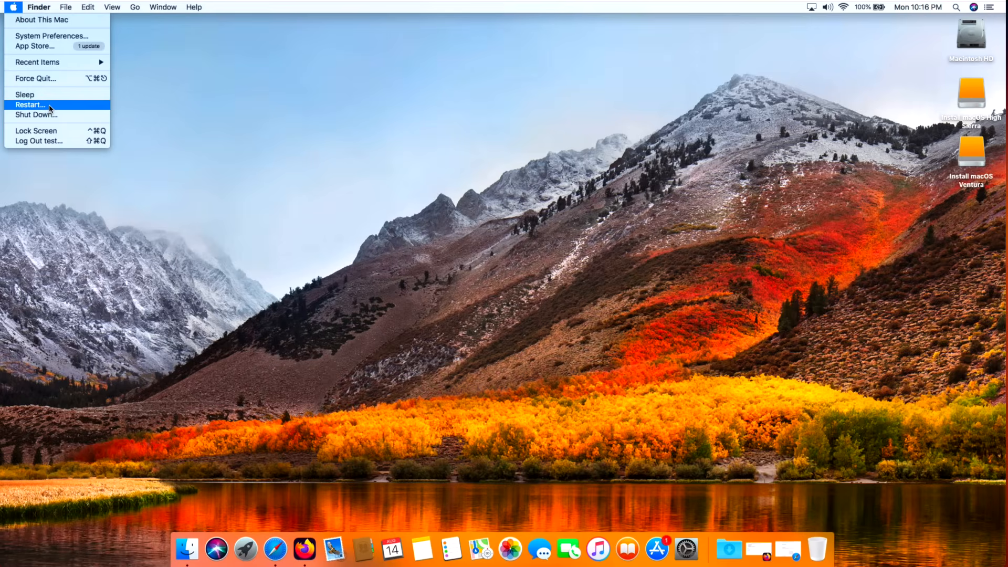
click(50, 108)
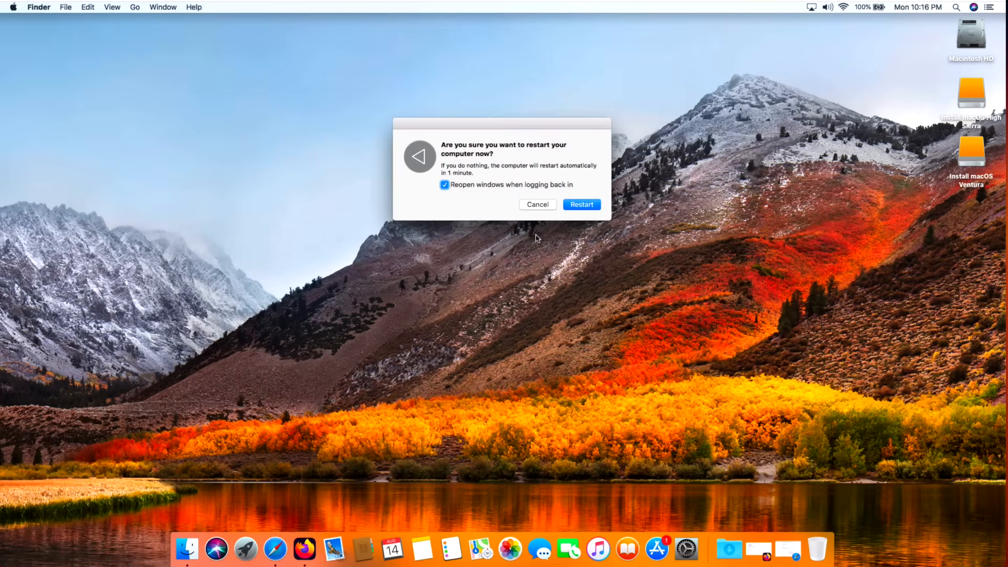
click(582, 203)
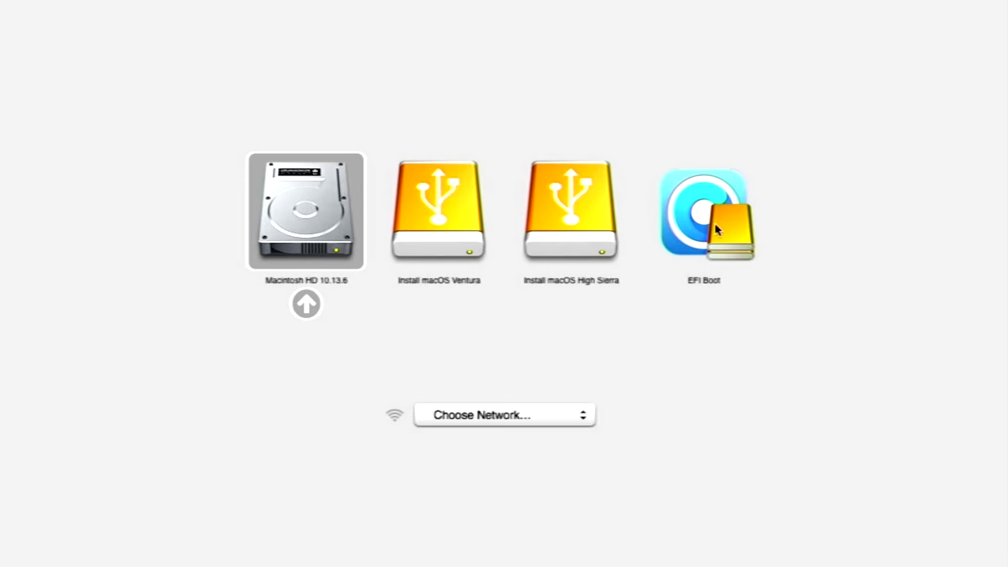
Step: Start up the Mac from the EFI Boot entry in the startup disk picker
key(Right)
key(Right)
key(Right)
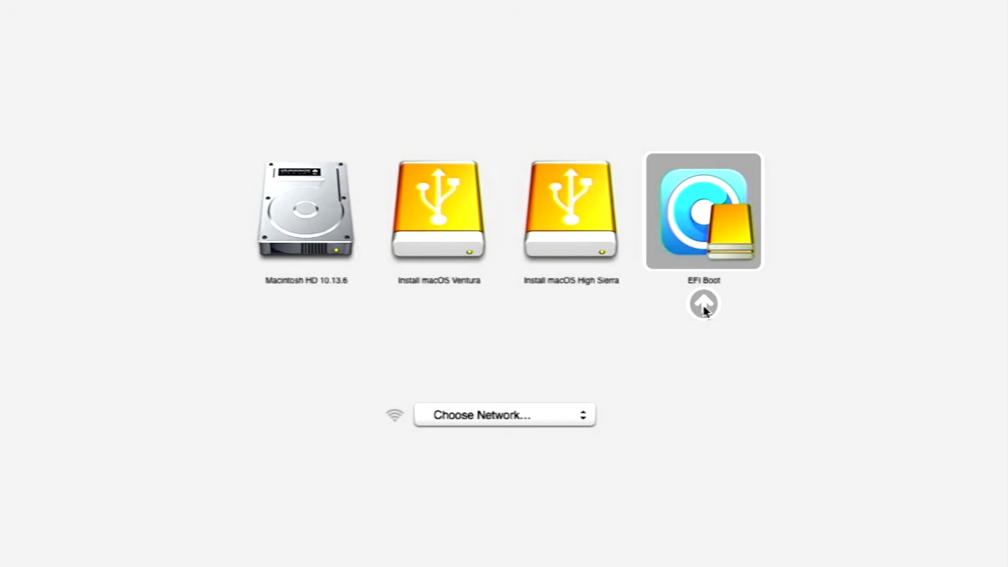
click(703, 305)
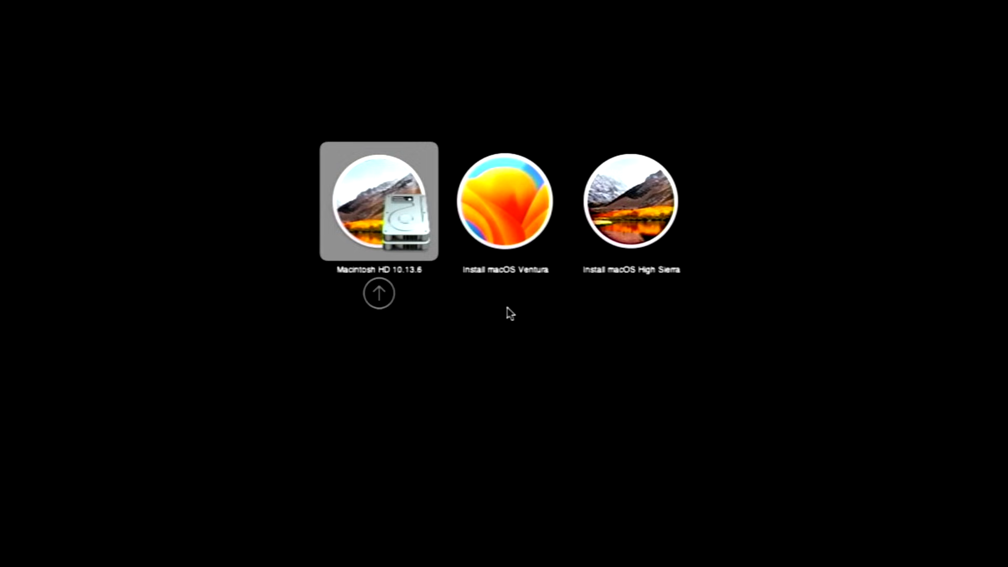
Step: Boot Install macOS Ventura from the OpenCore picker and continue with English as the language
key(Right)
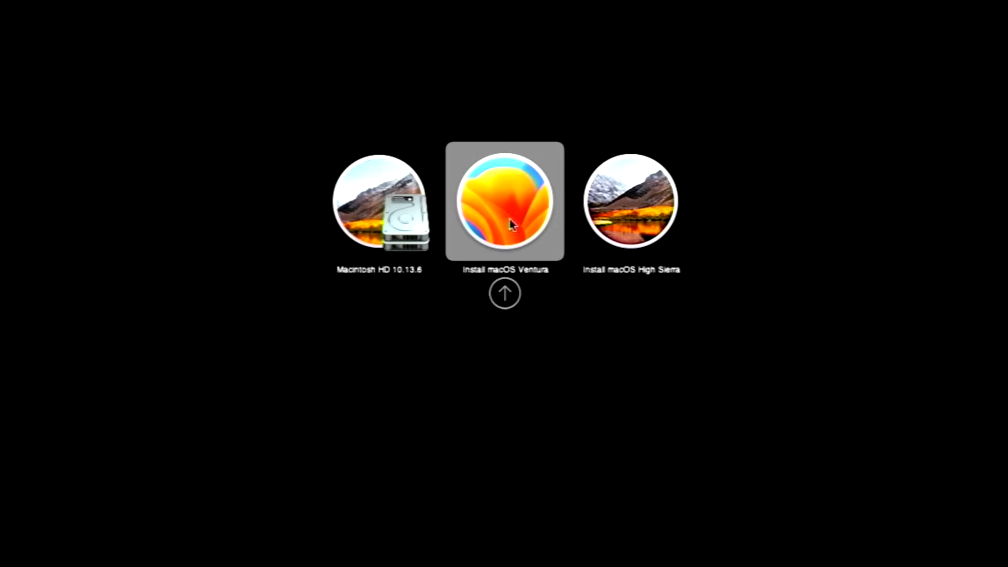
click(504, 295)
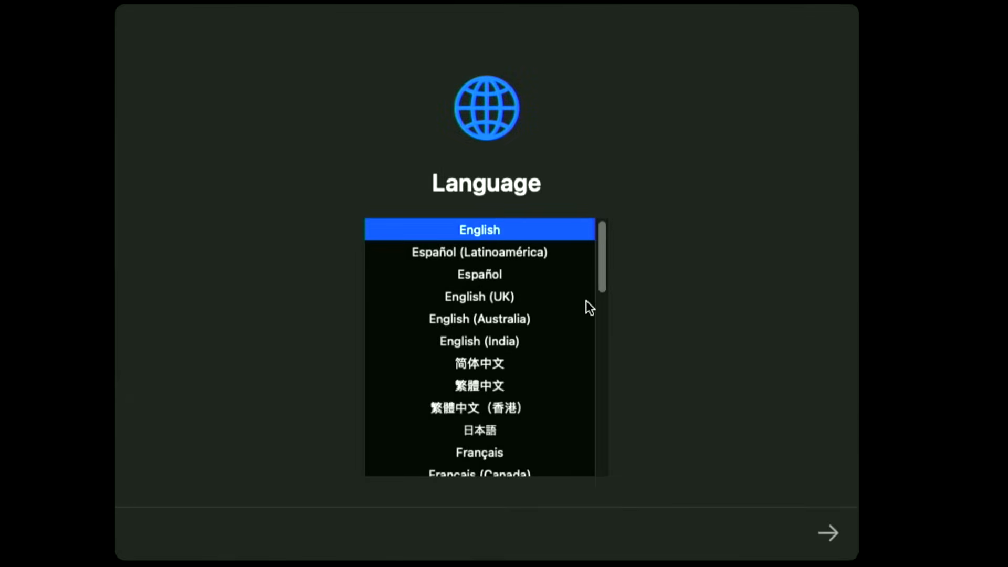
click(829, 533)
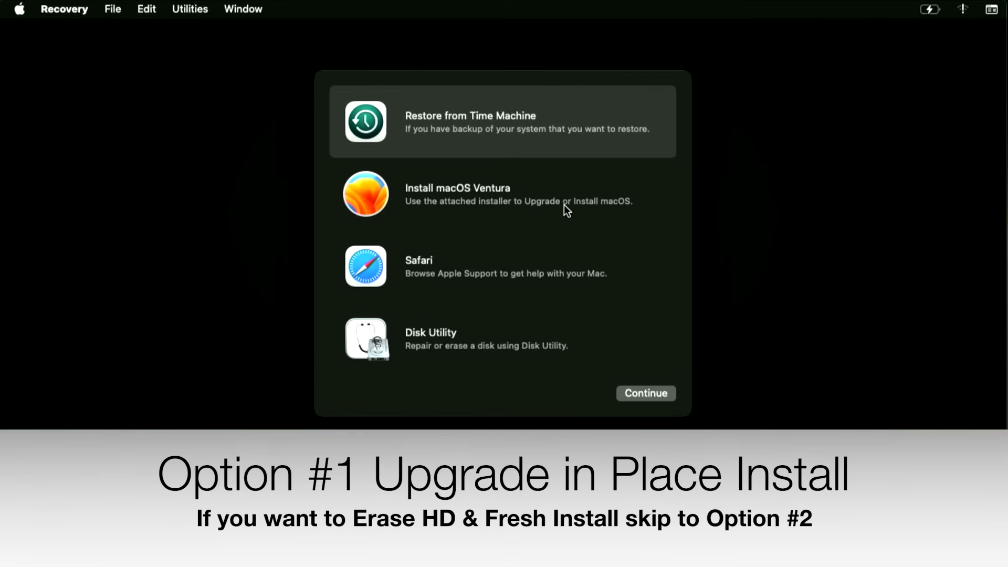
Step: Set up an in-place macOS Ventura upgrade on Macintosh HD, agreeing to the software license terms
click(549, 199)
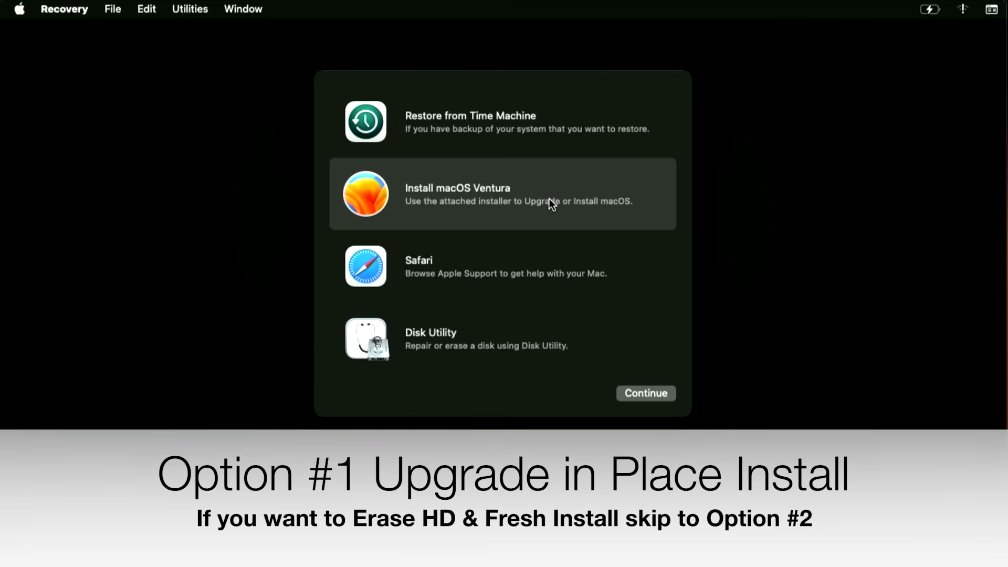
click(658, 389)
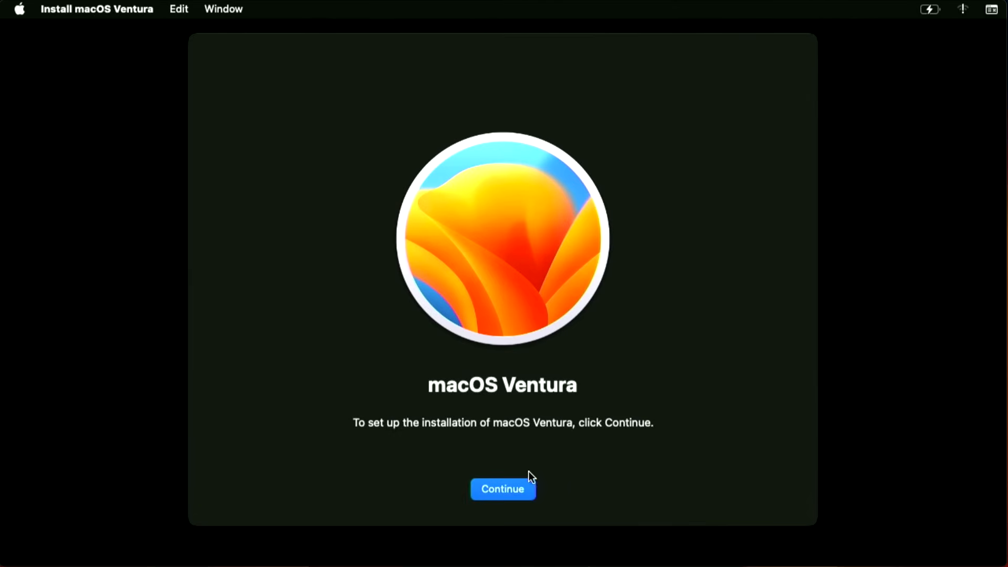
click(509, 489)
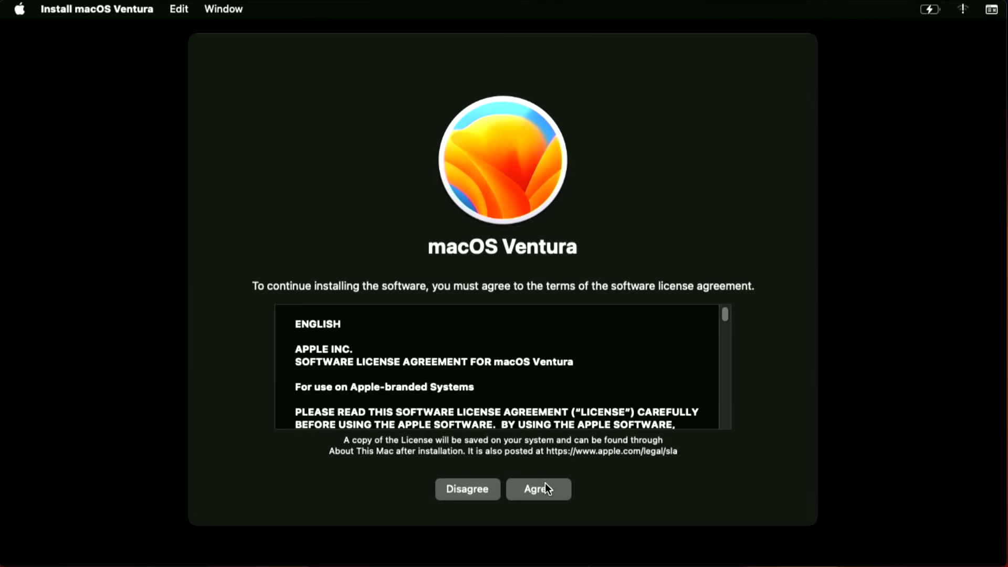
click(560, 490)
click(558, 338)
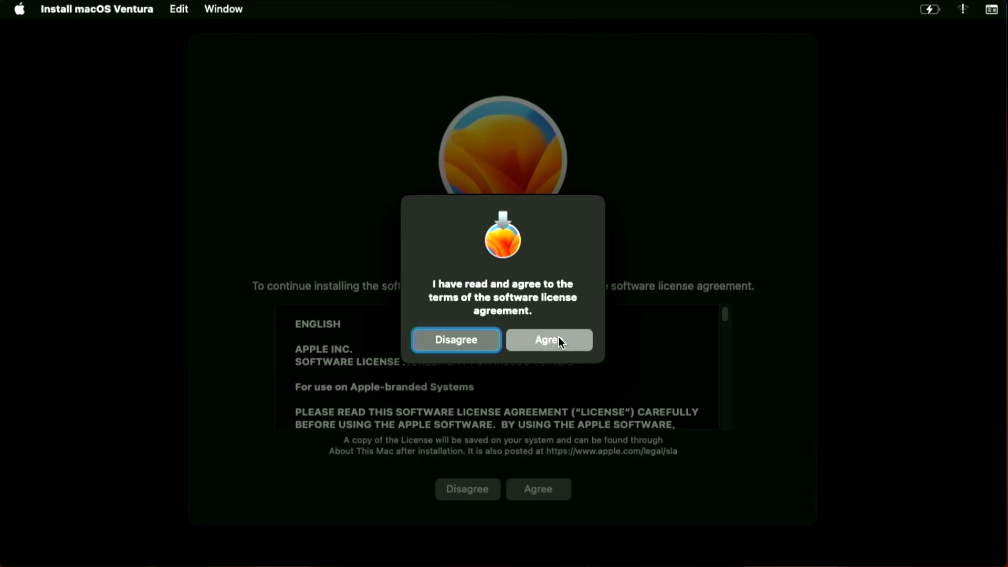
click(426, 379)
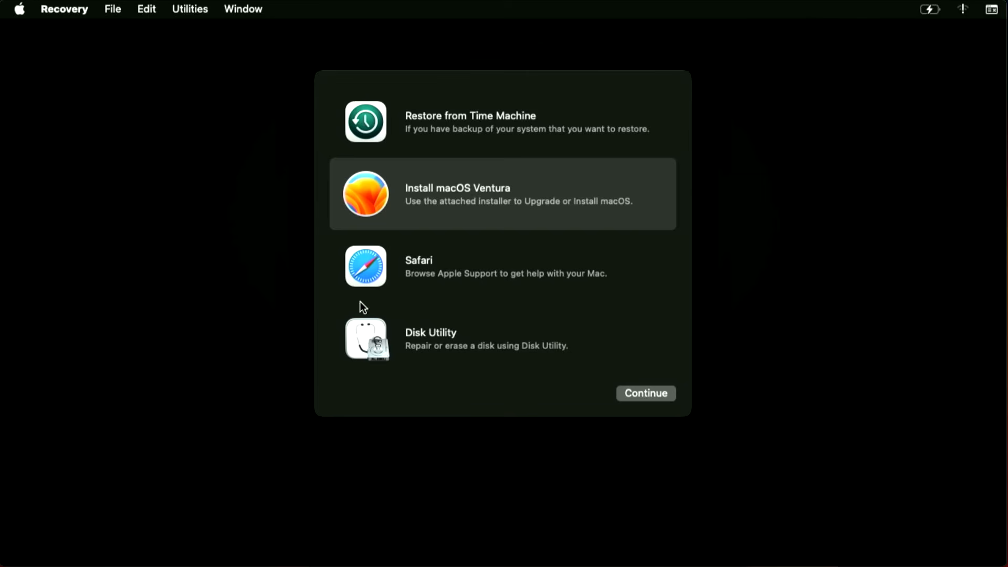
Step: In Disk Utility, erase the internal Macintosh HD volume group as APFS with the name Macintosh HD, and quit the utility
click(448, 338)
click(624, 392)
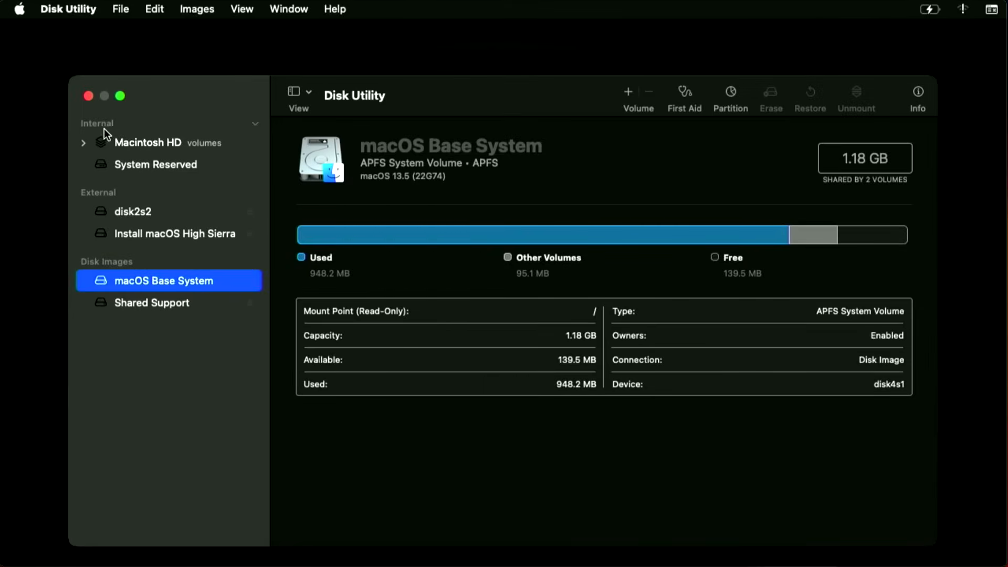
click(141, 142)
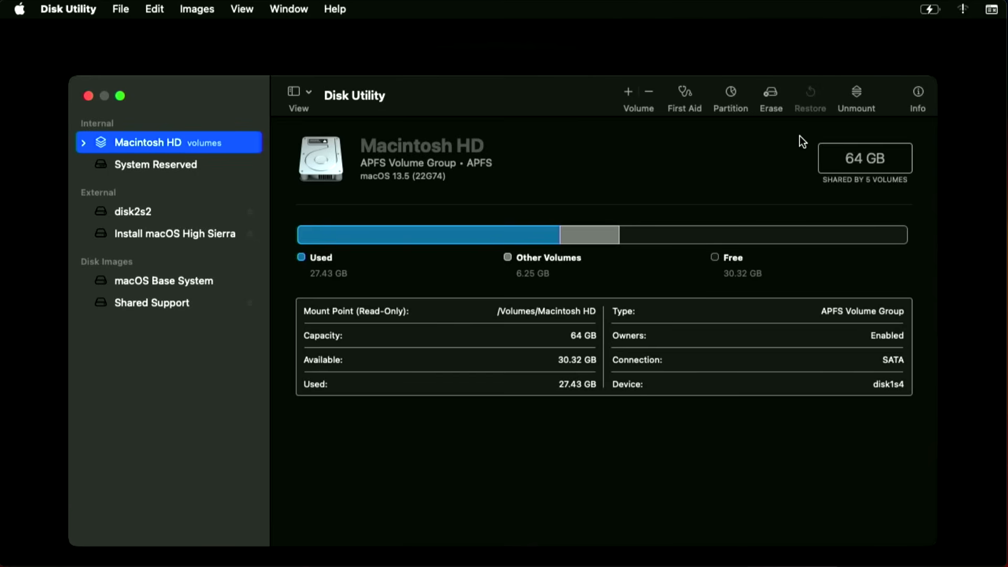
click(770, 92)
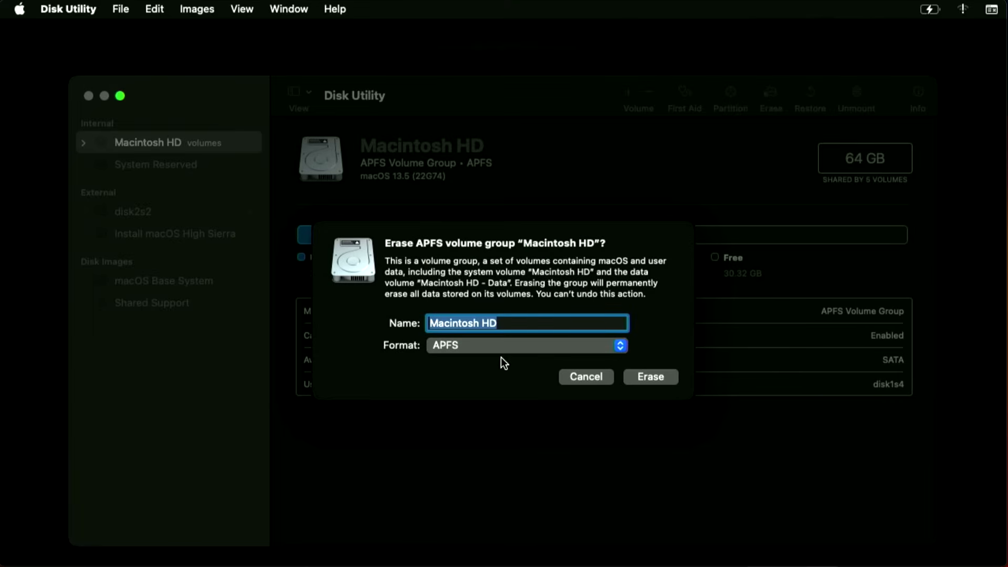
click(640, 376)
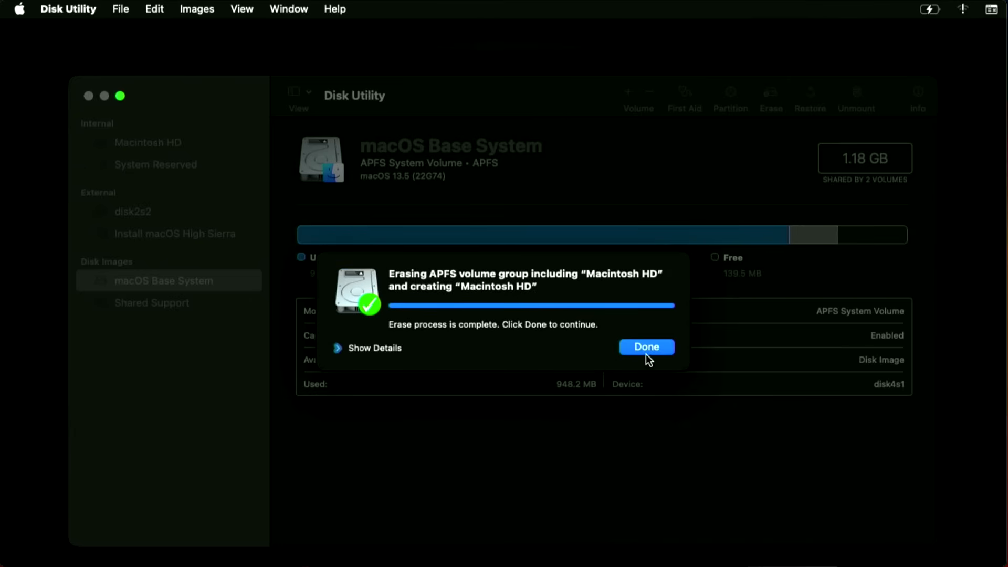
click(648, 347)
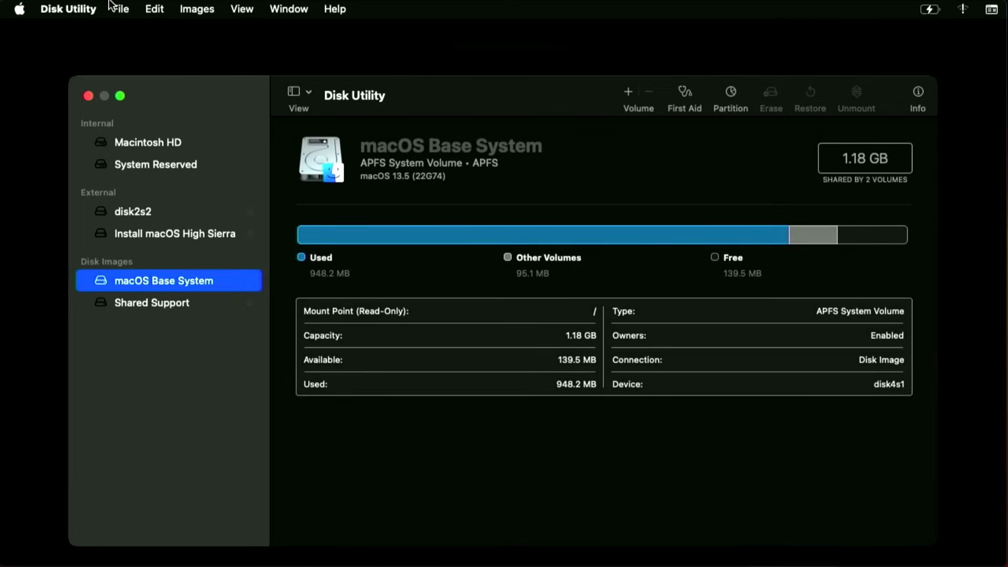
click(57, 11)
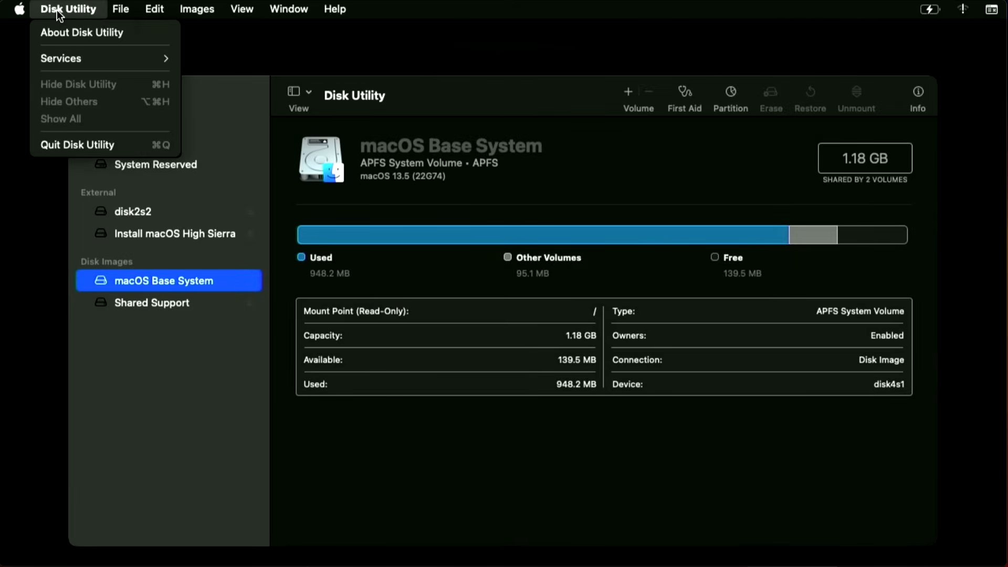
click(79, 144)
Step: Start the fresh macOS Ventura installation on Macintosh HD, agreeing to the software license terms
click(487, 201)
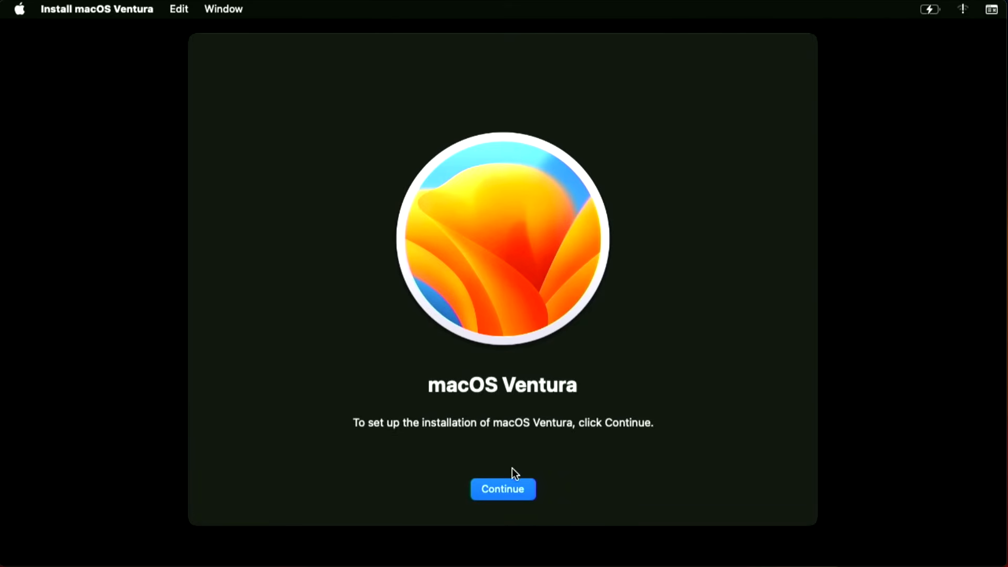
click(512, 484)
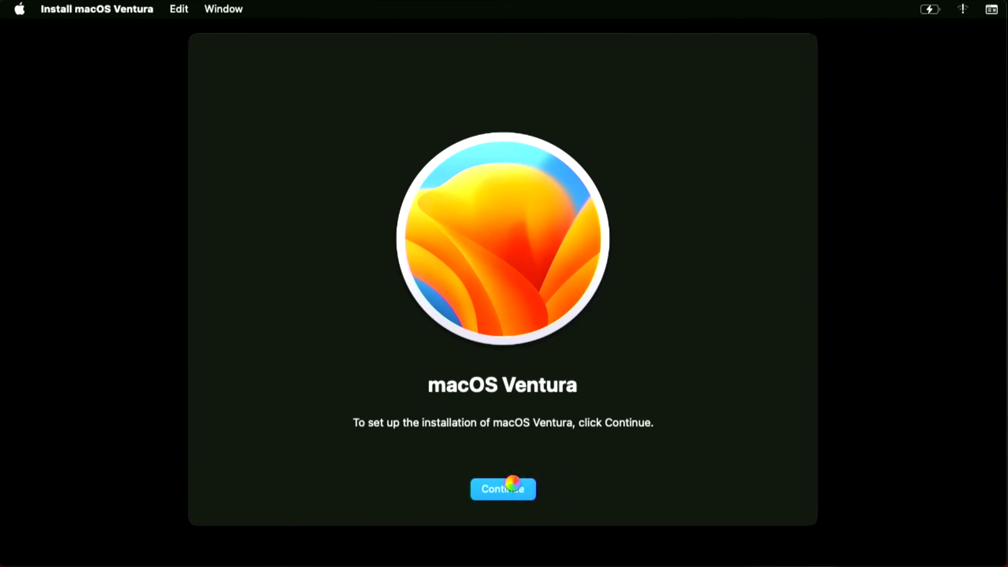
click(530, 489)
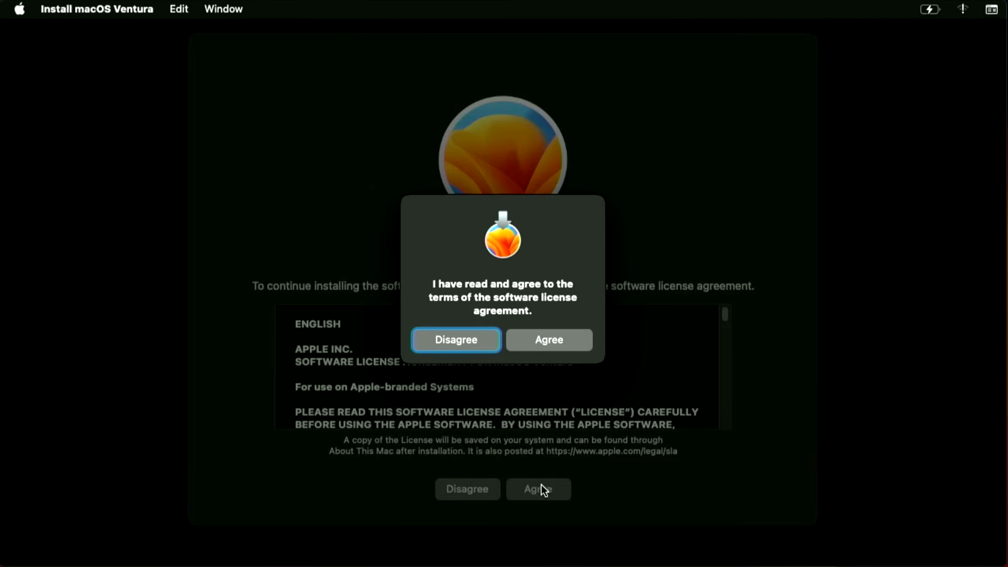
click(537, 340)
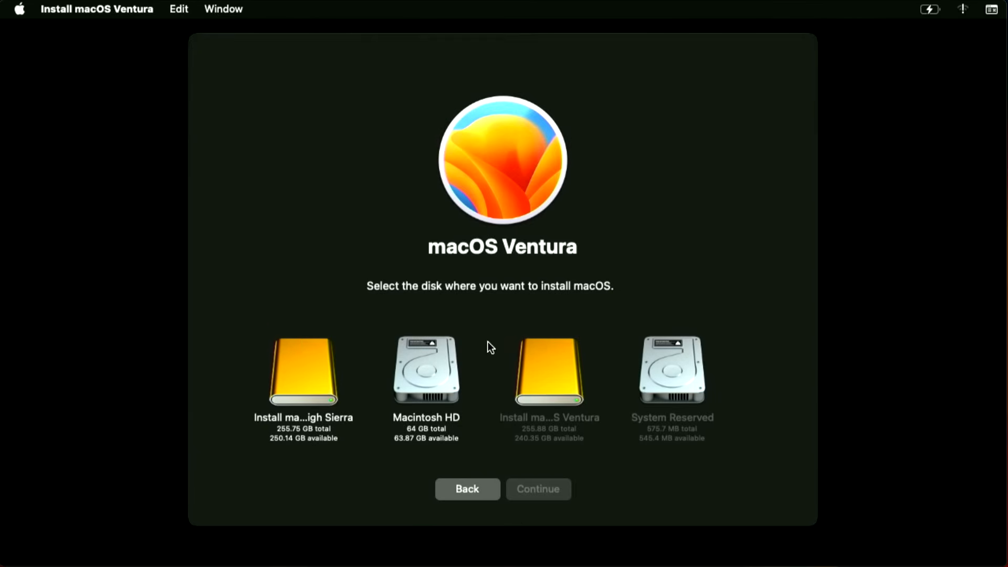
click(427, 367)
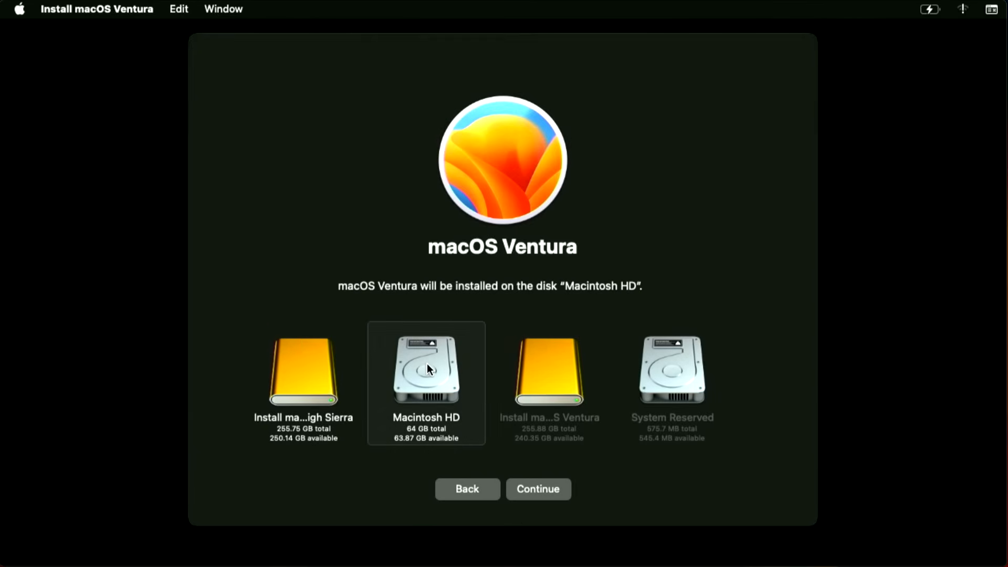
click(540, 486)
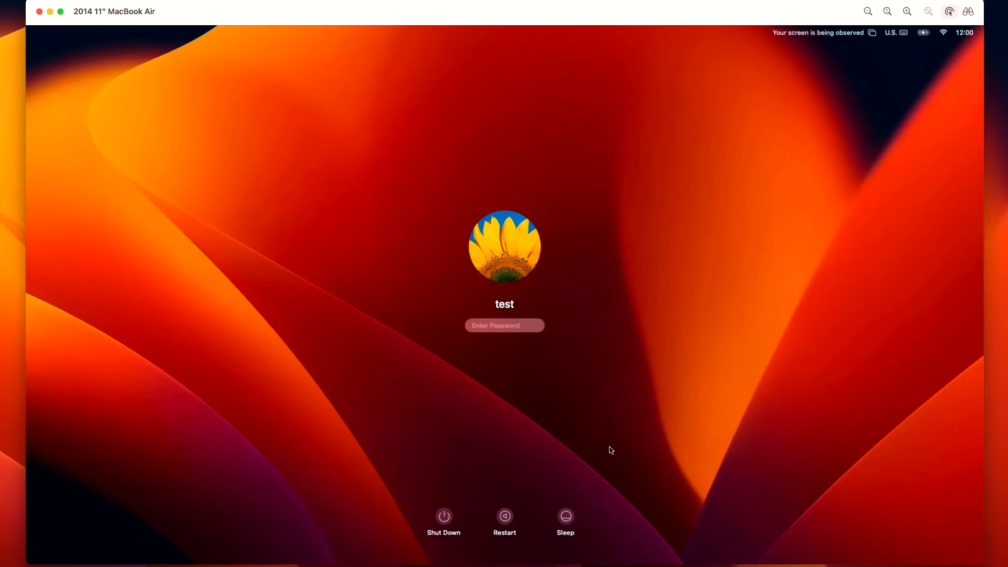
Step: Log in with the account password and let OpenCore Legacy Patcher build OpenCore and proceed with installing it to disk
text(test)
key(Return)
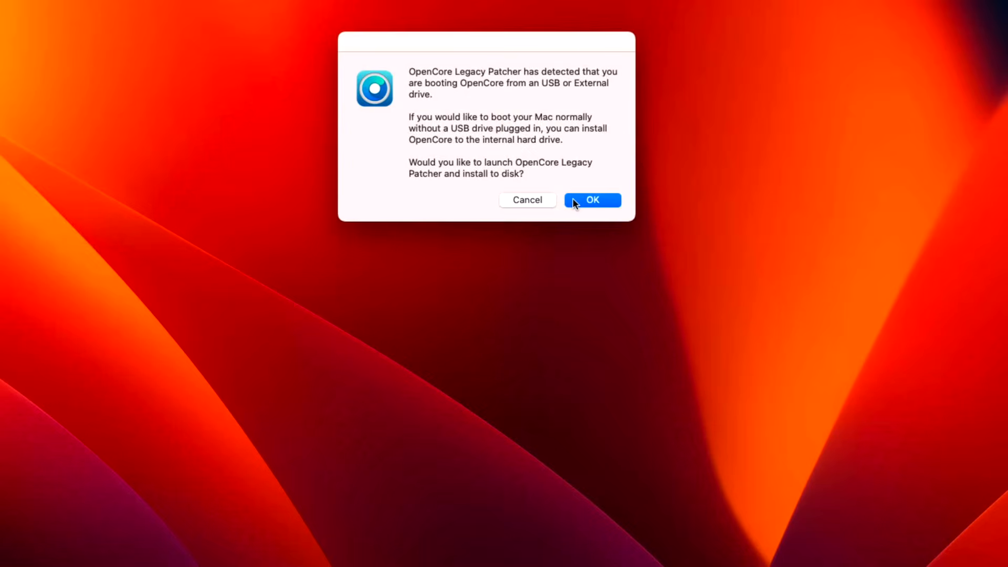
click(611, 340)
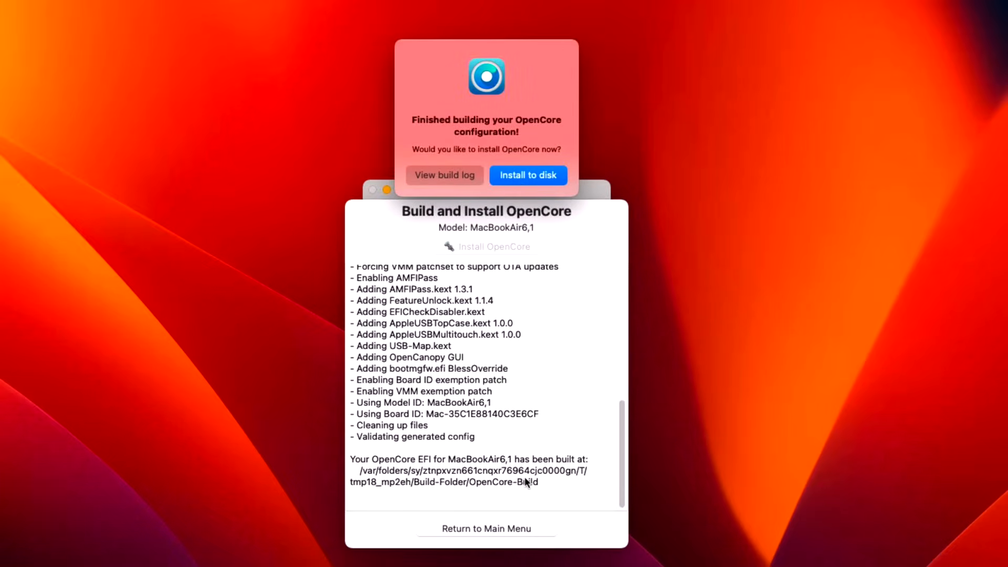
click(546, 176)
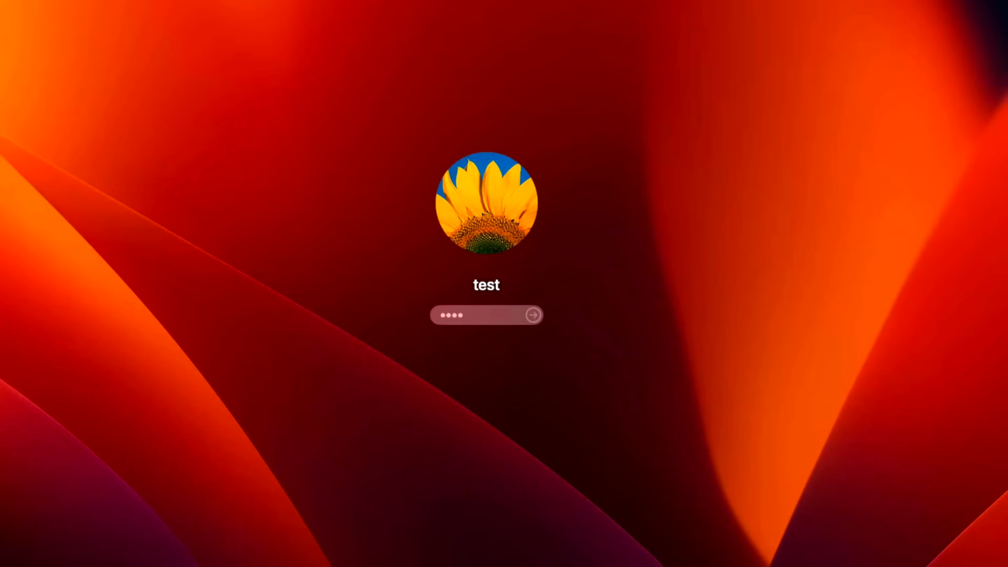
Step: Submit the account password to log in, and set Finder to show hard disks and connected servers on the desktop
key(Return)
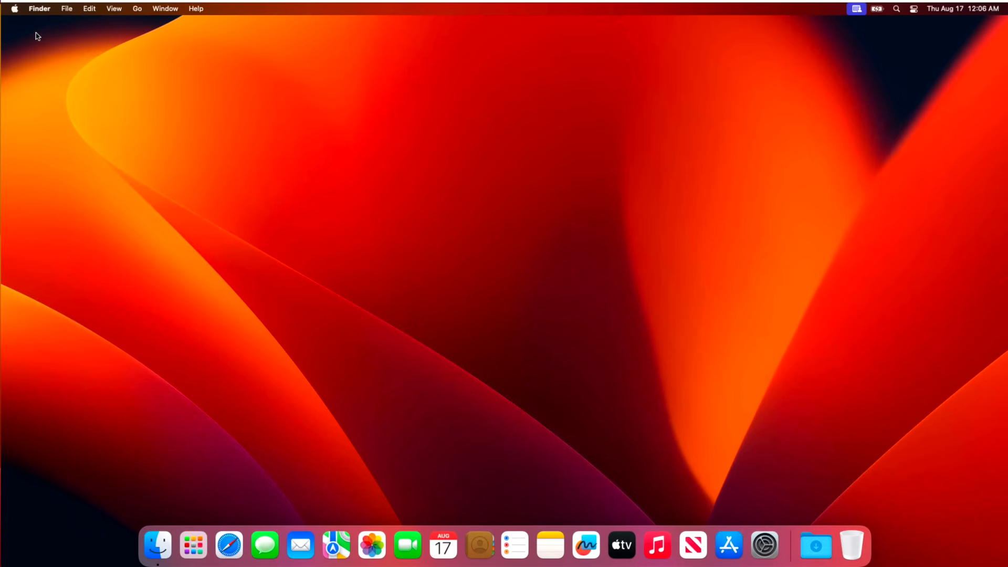
click(37, 12)
click(209, 112)
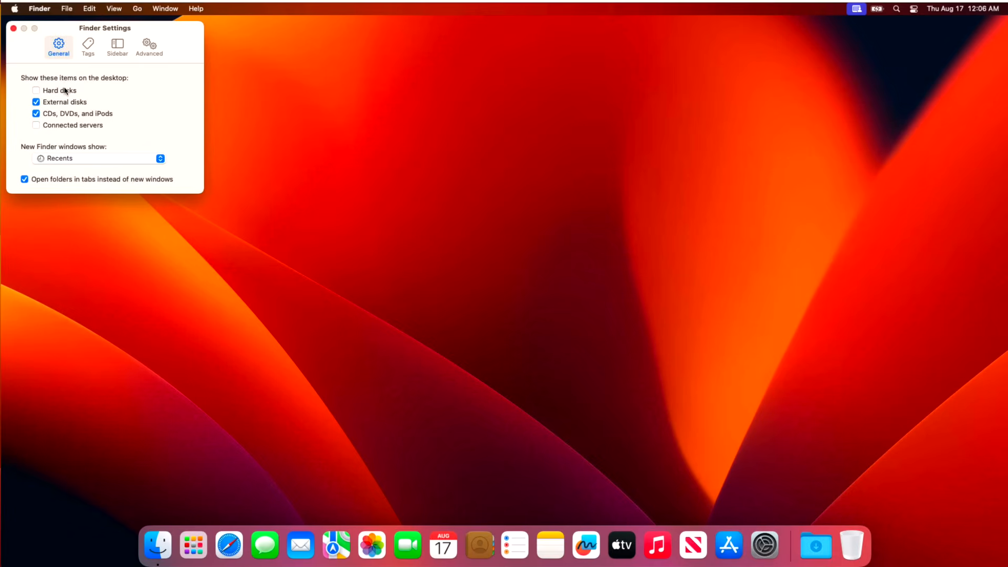
click(59, 91)
click(60, 125)
click(14, 28)
Step: Open OpenCore-Patcher from the Applications folder on Macintosh HD and check the post-install root patches for this system
click(971, 35)
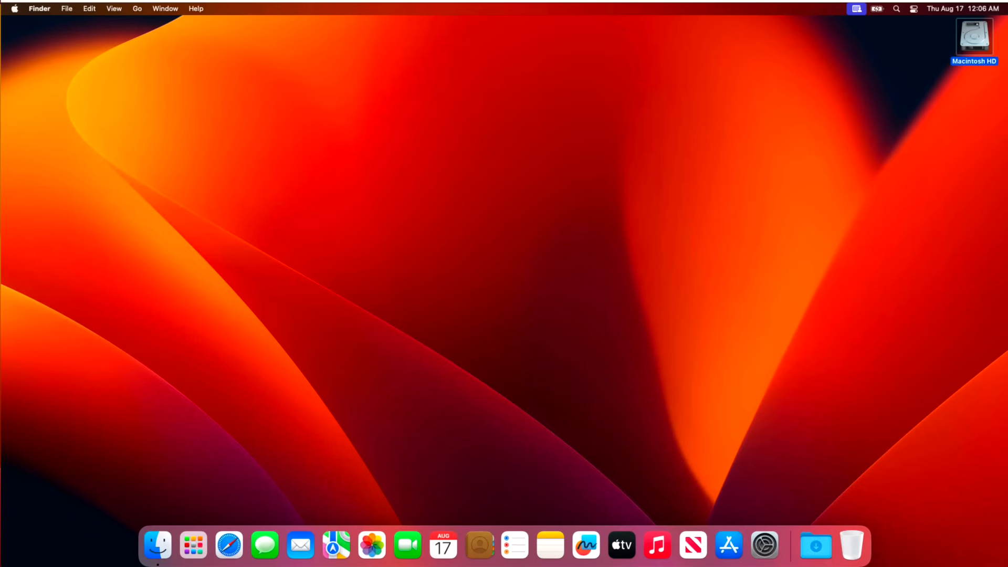
key(super+o)
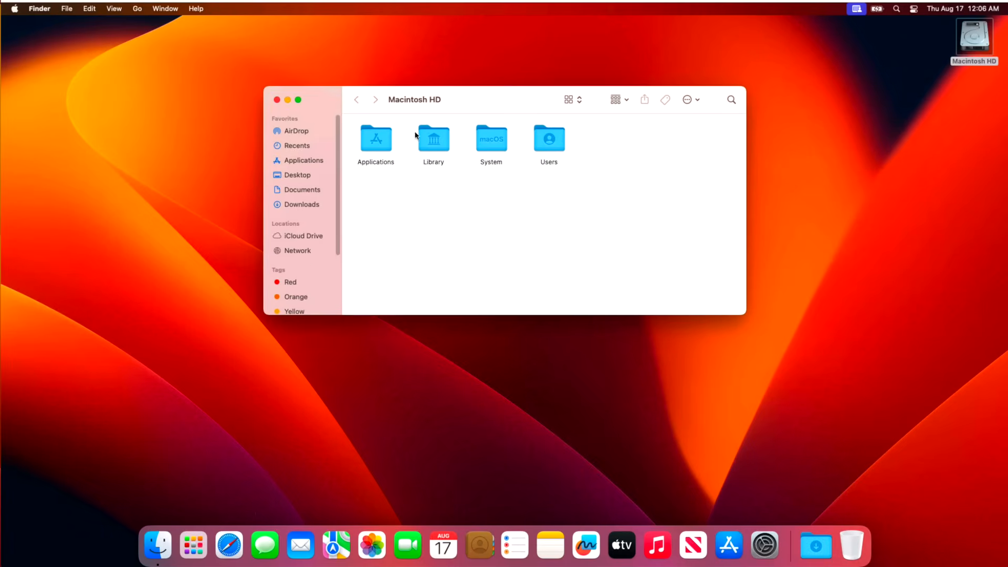
double_click(382, 142)
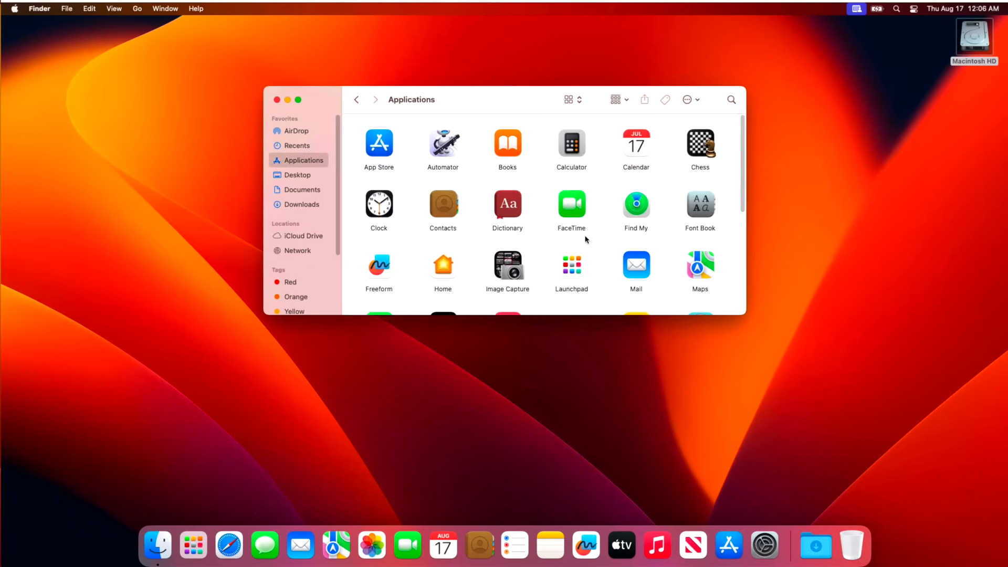
key(o)
click(700, 266)
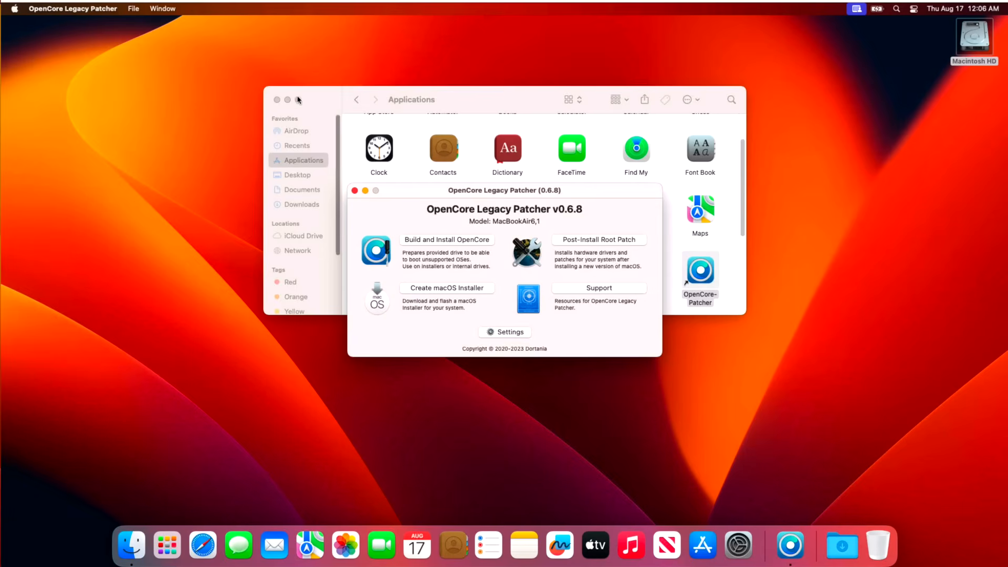
click(277, 99)
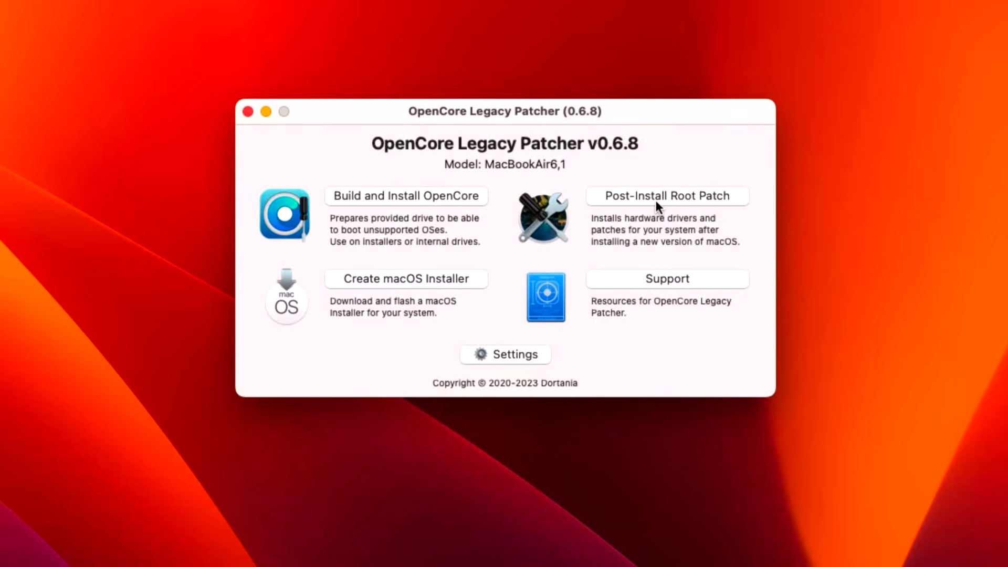
click(654, 200)
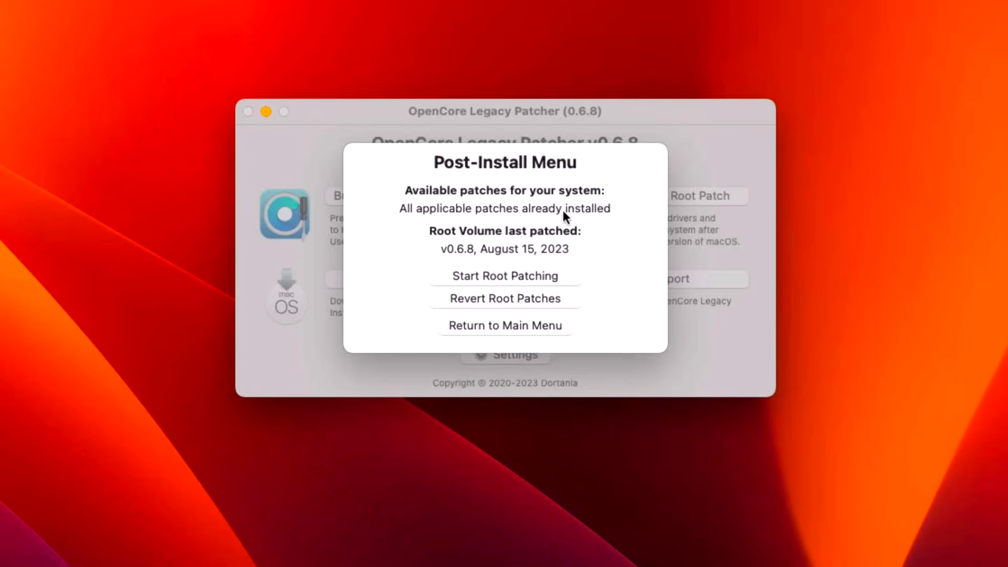
click(551, 325)
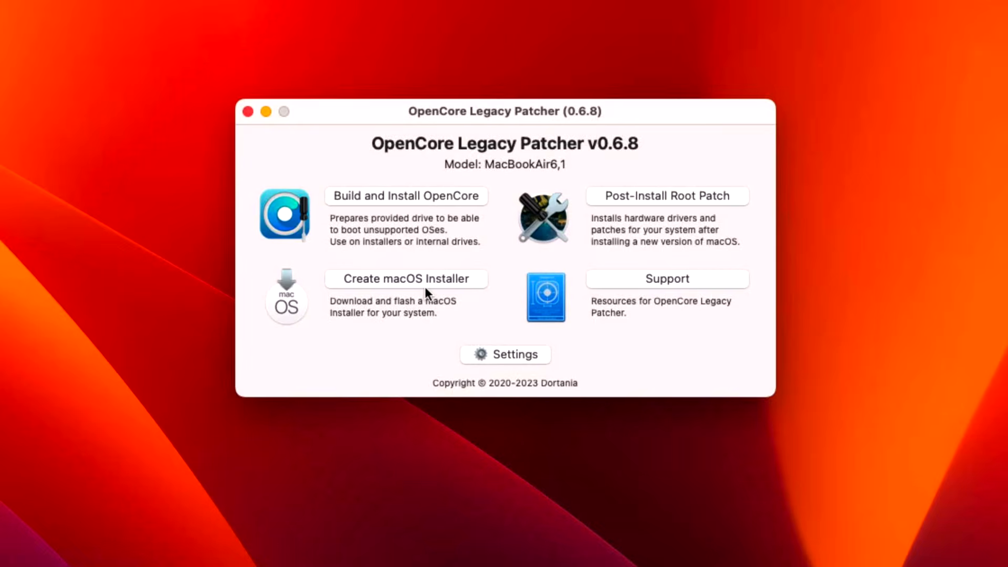
Step: Rebuild OpenCore with the boot picker hidden and install it to disk0s1 of the Apple SSD, authorizing with the account password
click(487, 356)
click(395, 205)
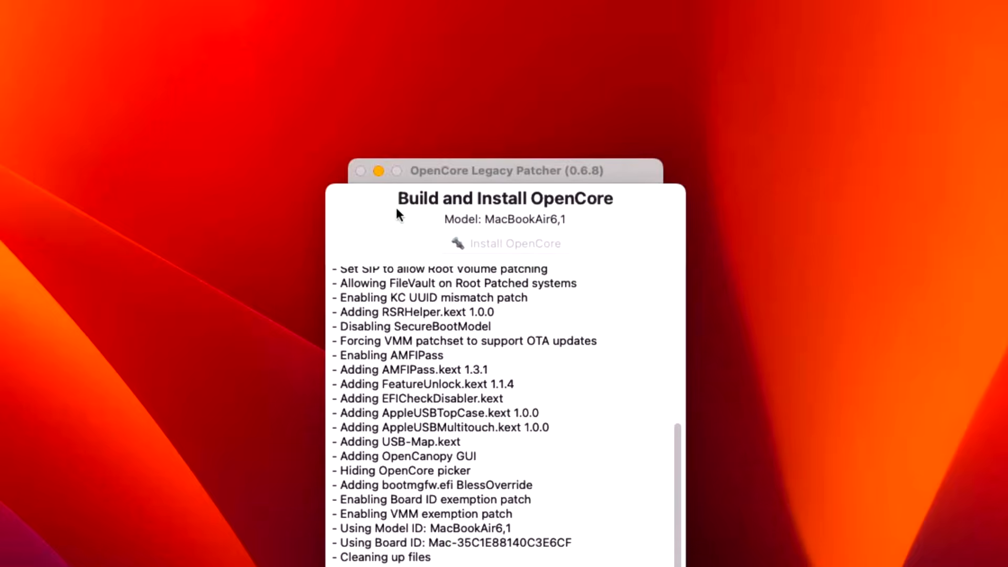
click(559, 151)
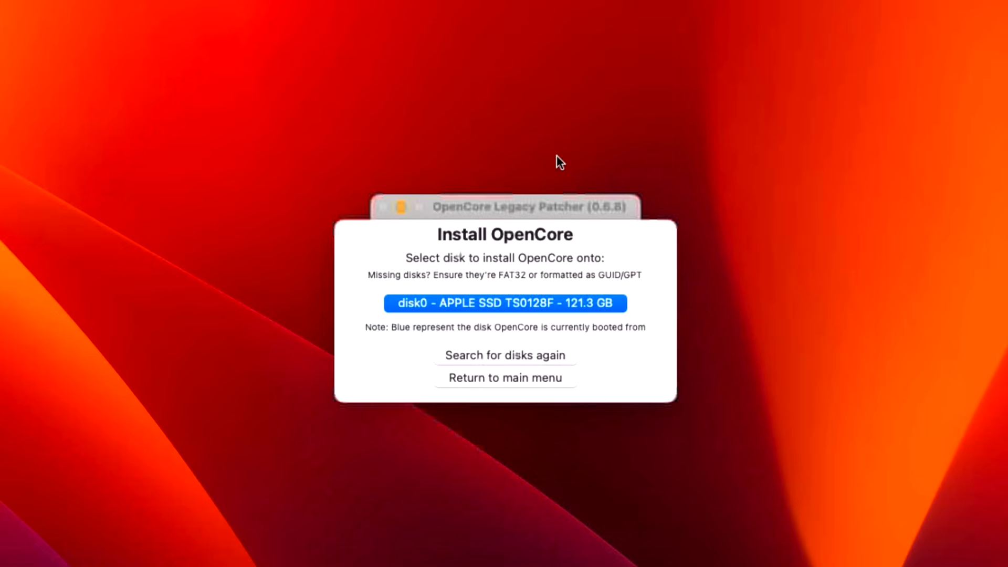
click(540, 305)
click(535, 277)
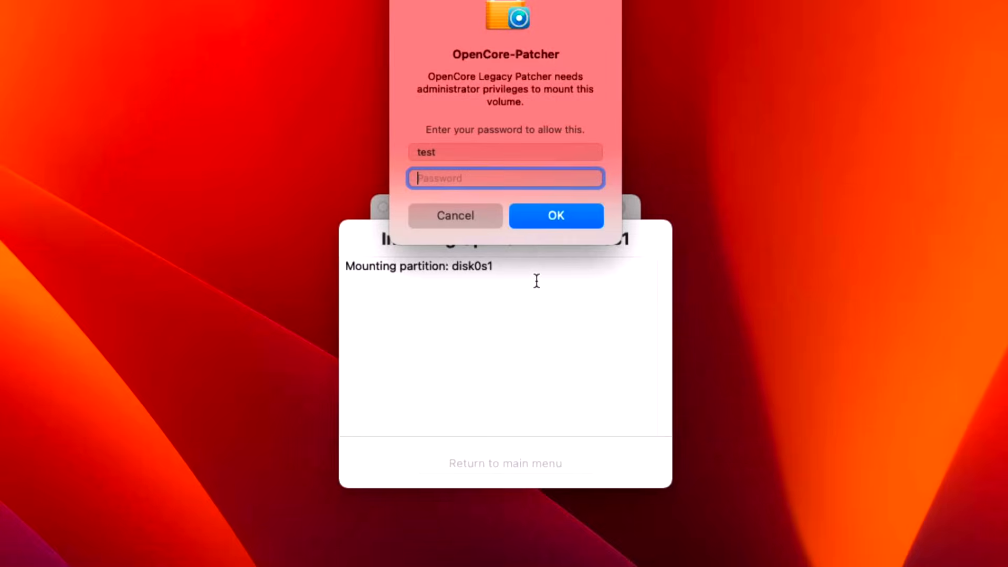
text(test)
key(Return)
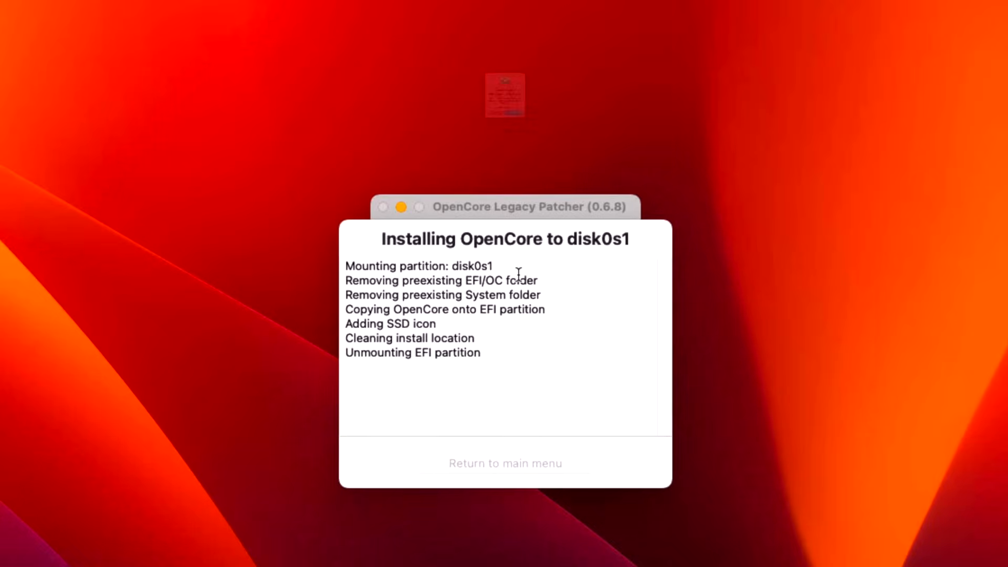
click(551, 201)
click(639, 122)
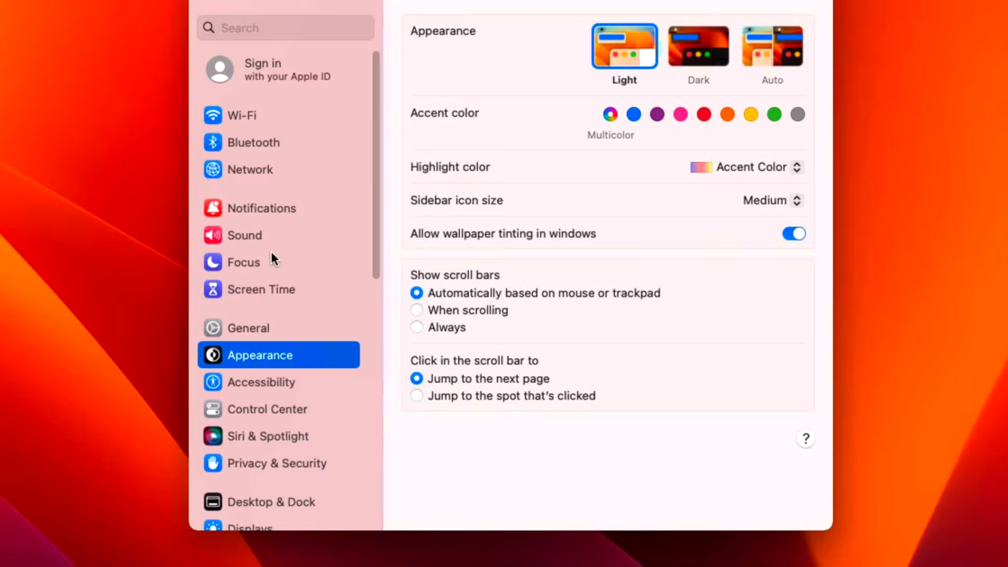
Step: In the Sound settings, turn on feedback when the volume is changed and try raising the volume over HDMI output
click(263, 236)
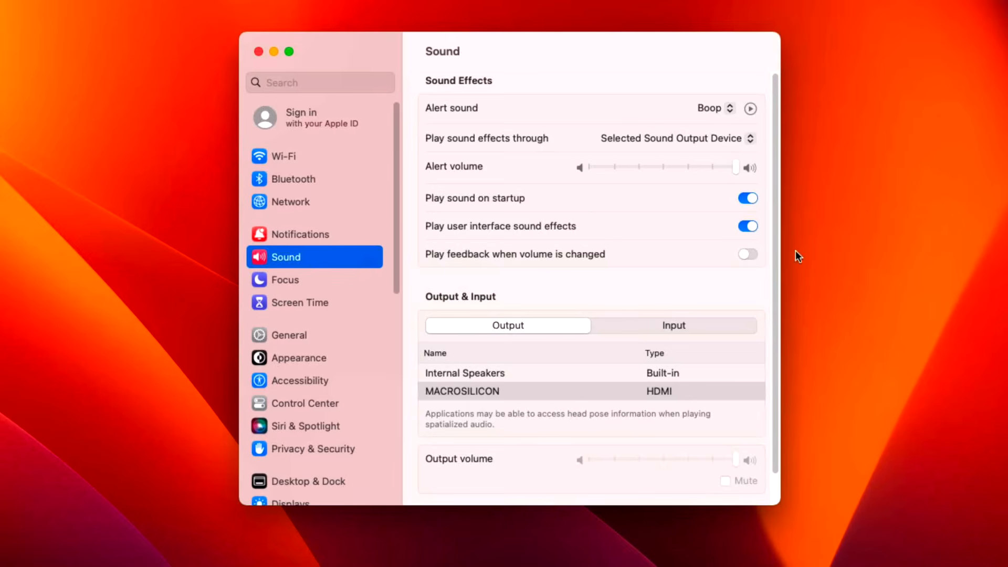
click(755, 253)
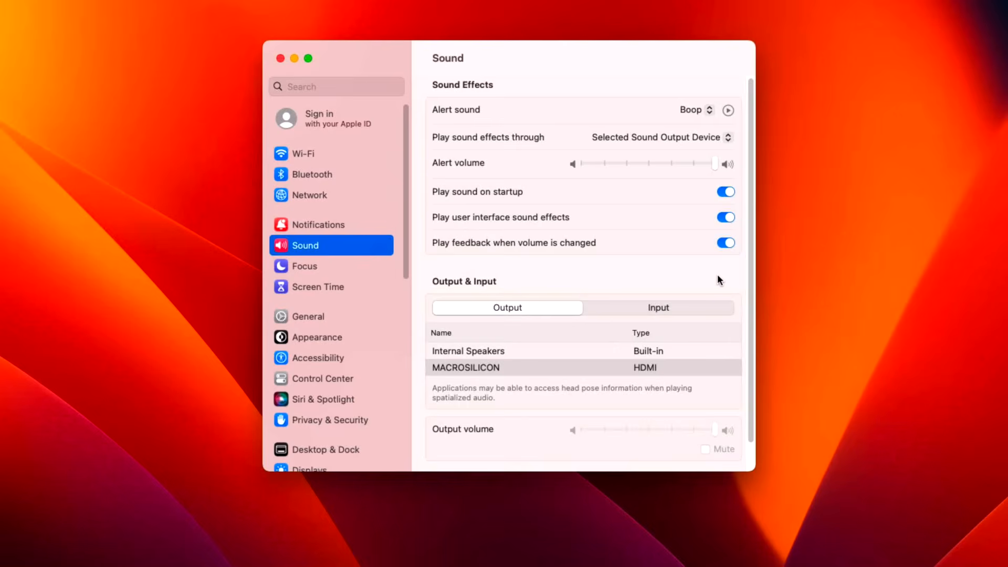
key(XF86AudioRaiseVolume)
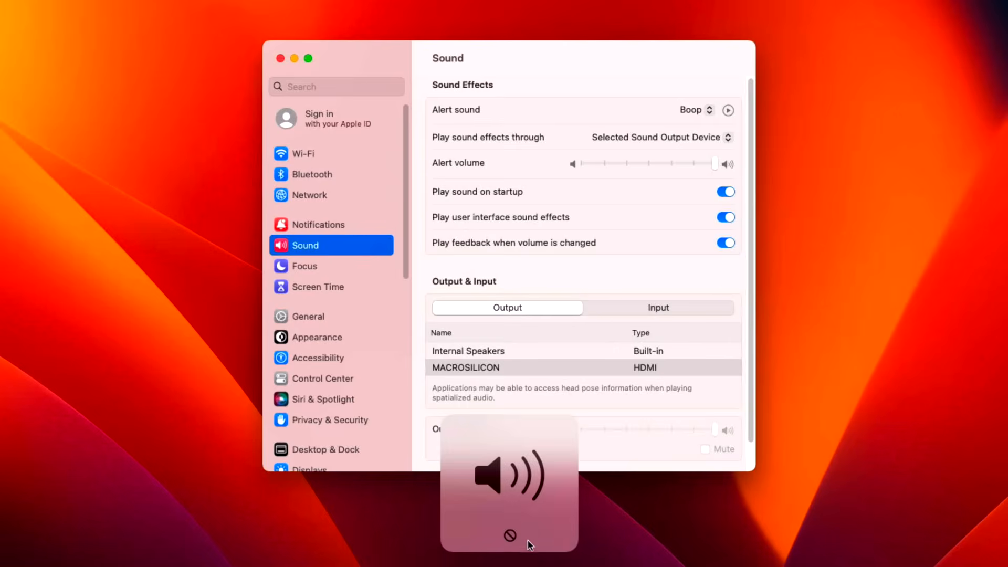
Step: Switch the sound output to Internal Speakers and raise the output volume
click(497, 351)
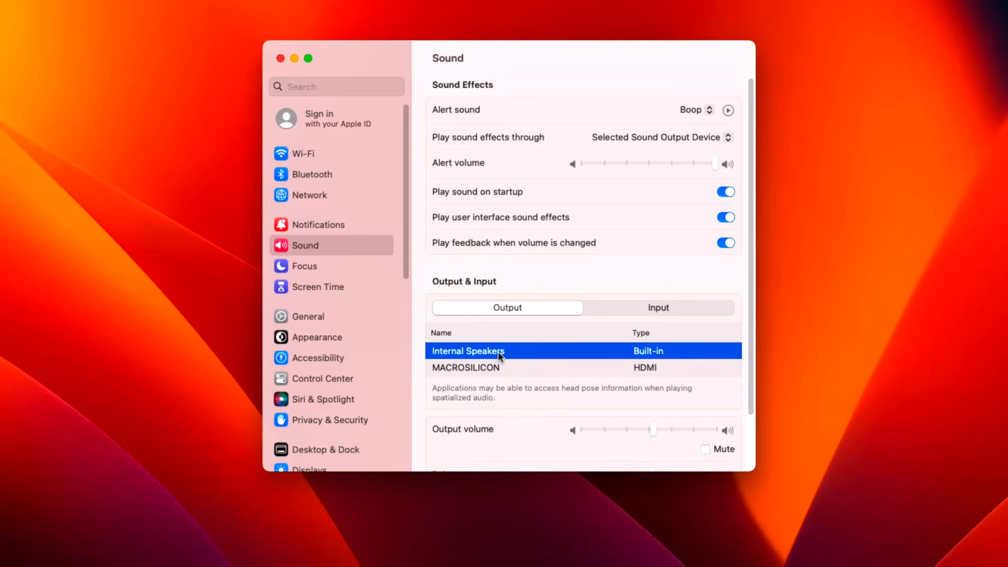
key(XF86AudioRaiseVolume)
key(XF86AudioRaiseVolume)
key(XF86AudioRaiseVolume)
key(XF86AudioRaiseVolume)
key(XF86AudioRaiseVolume)
key(XF86AudioRaiseVolume)
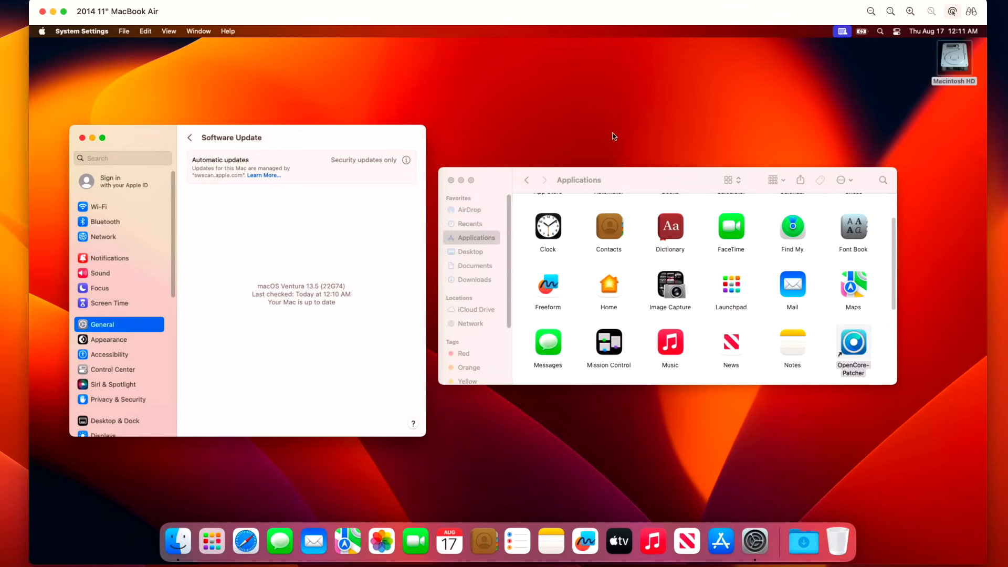
Step: Launch OpenCore-Patcher from its alias in the Applications folder
click(853, 334)
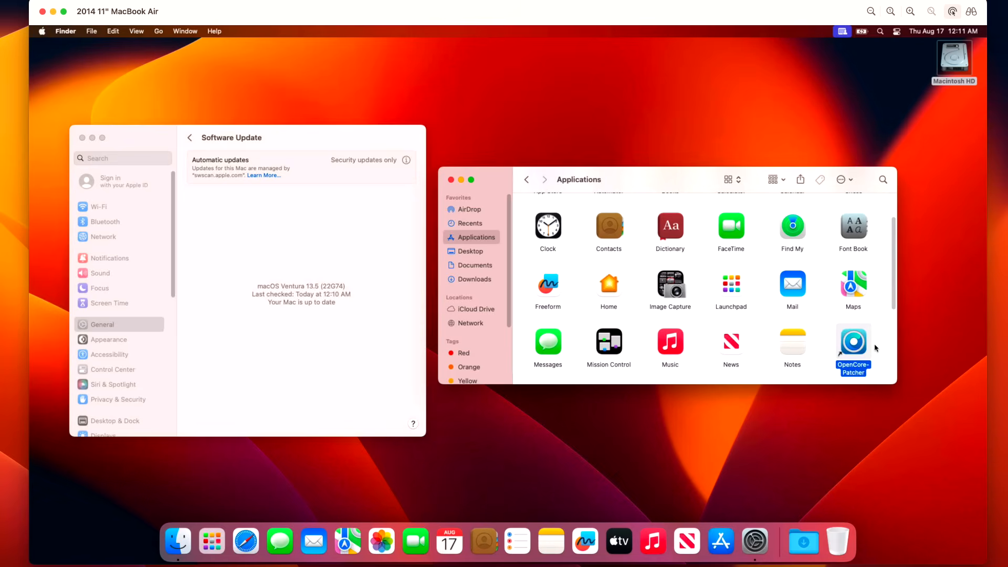
double_click(861, 342)
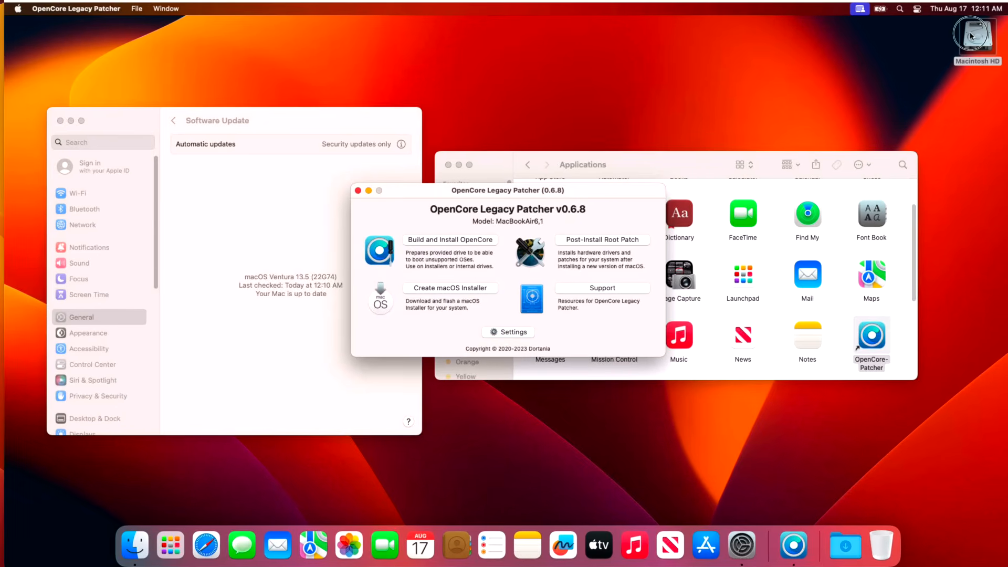
Step: View the original OpenCore-Patcher app in Macintosh HD's Library/Application Support/Dortania folder, and close that Finder window
double_click(954, 58)
double_click(620, 223)
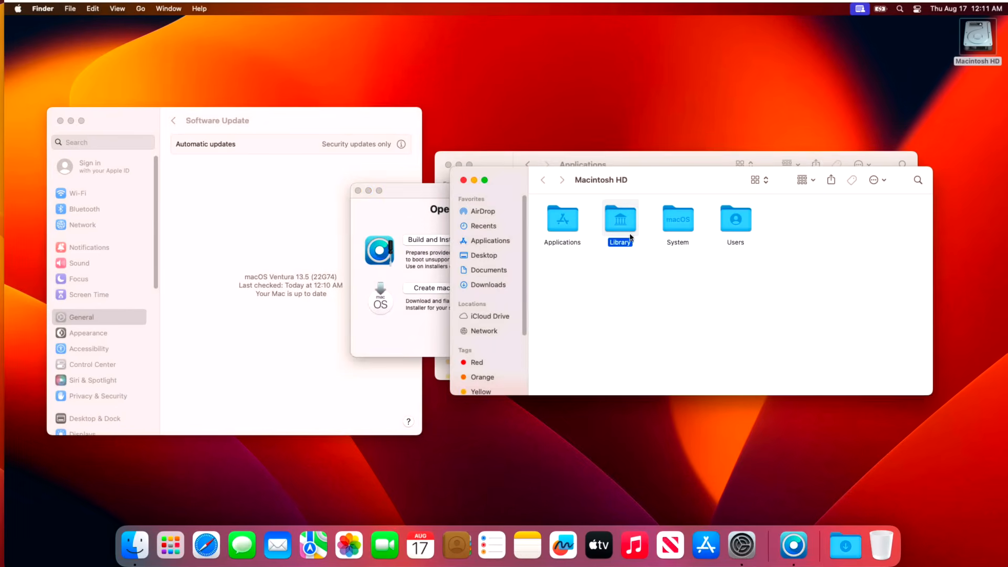
click(622, 231)
double_click(623, 231)
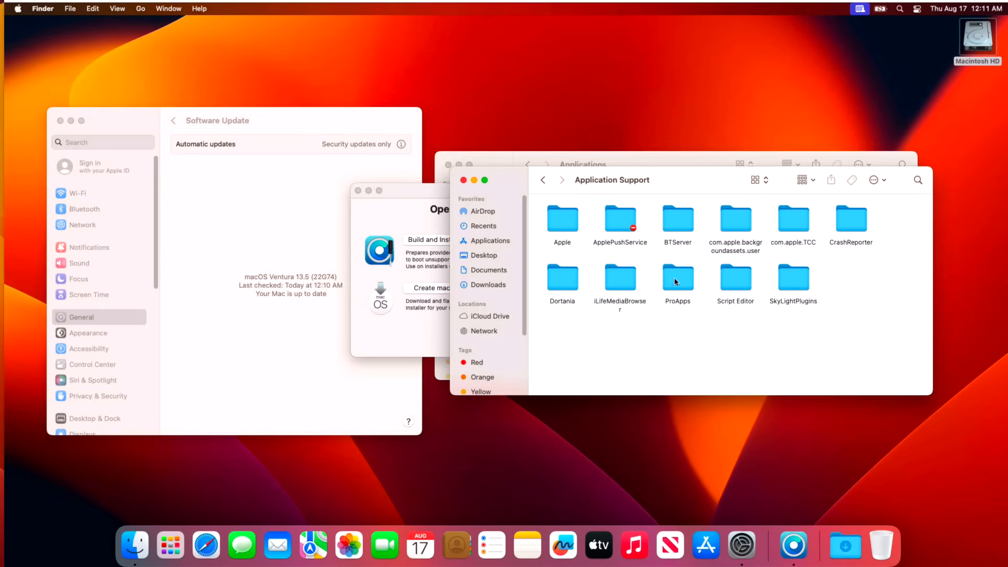
double_click(555, 283)
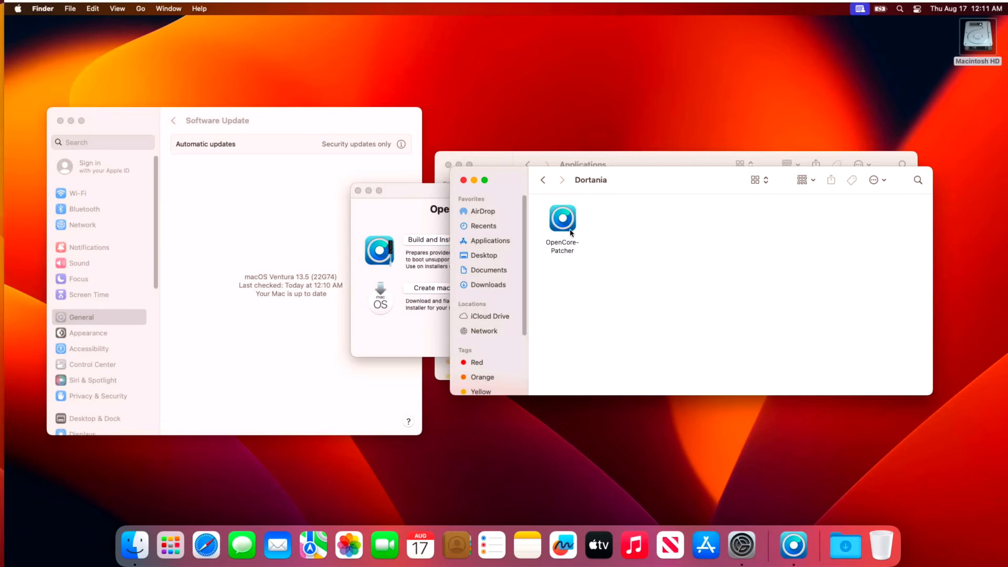
drag(622, 171, 240, 21)
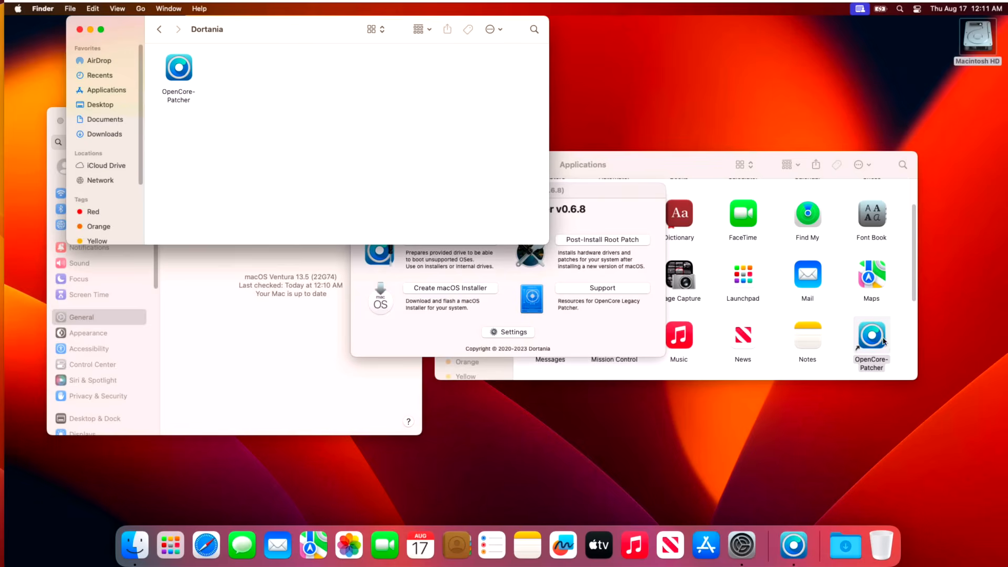
click(80, 30)
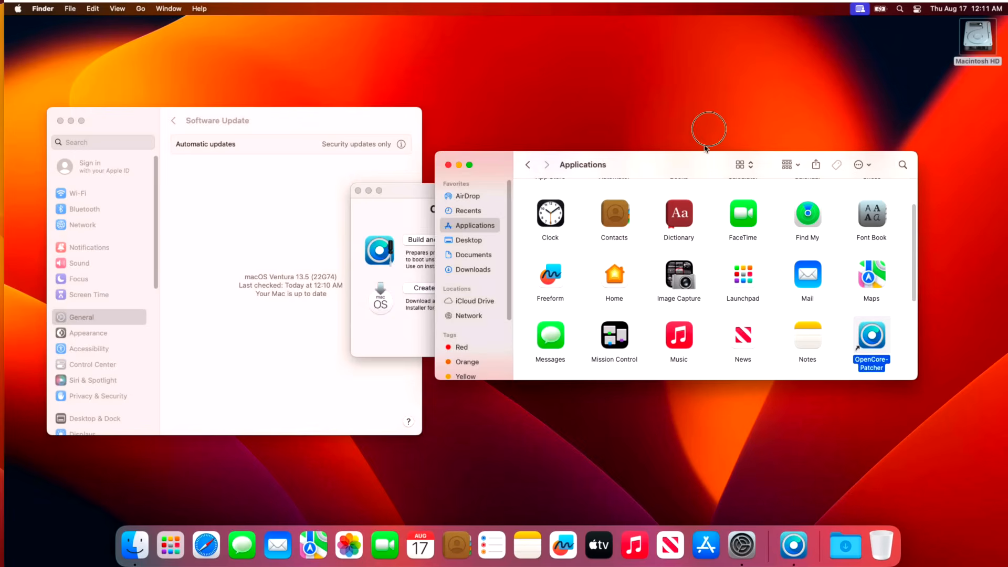
Step: Move the Applications window clear of OpenCore Legacy Patcher and compare the patcher window with the Software Update settings
drag(700, 171, 726, 96)
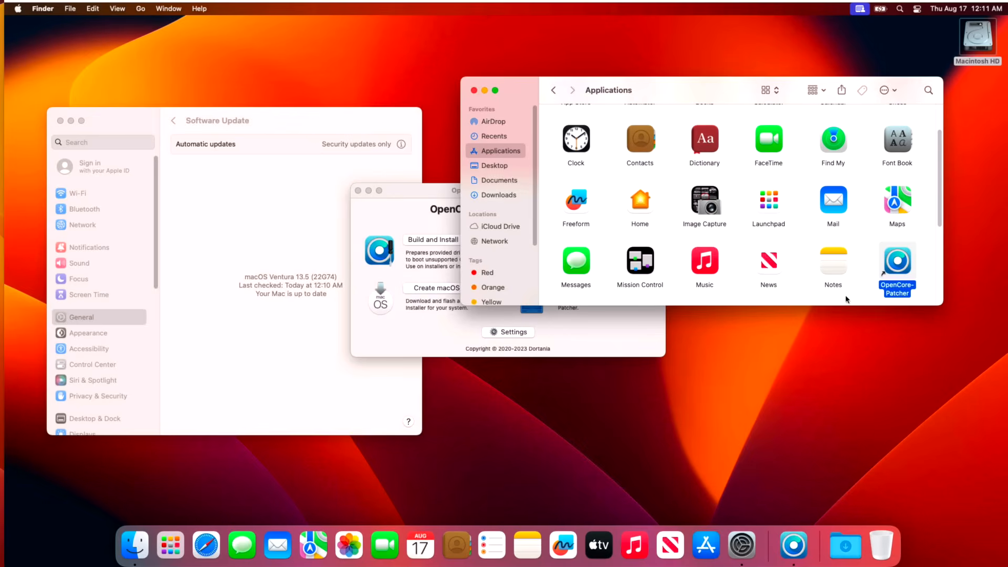
click(611, 337)
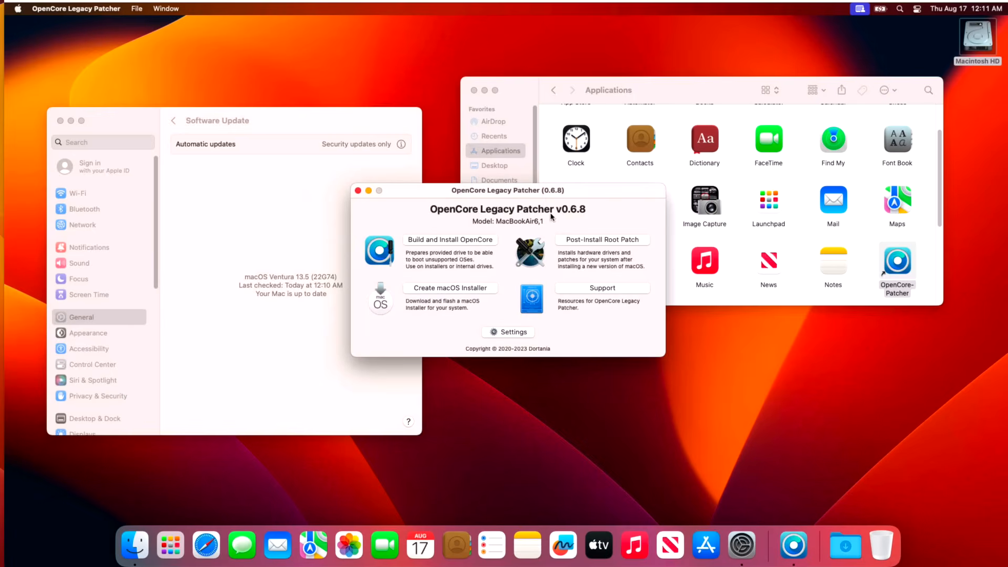
click(315, 121)
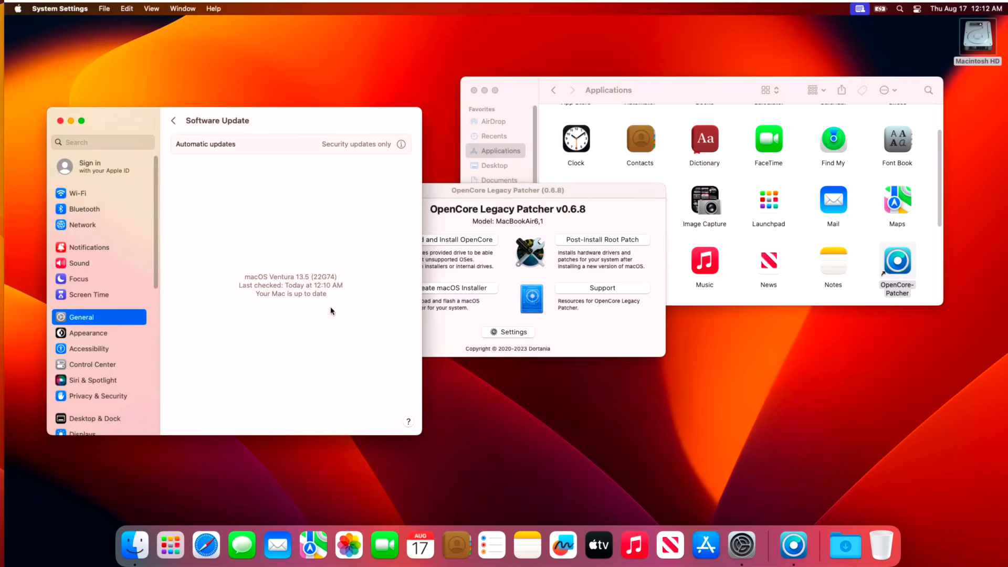
click(484, 201)
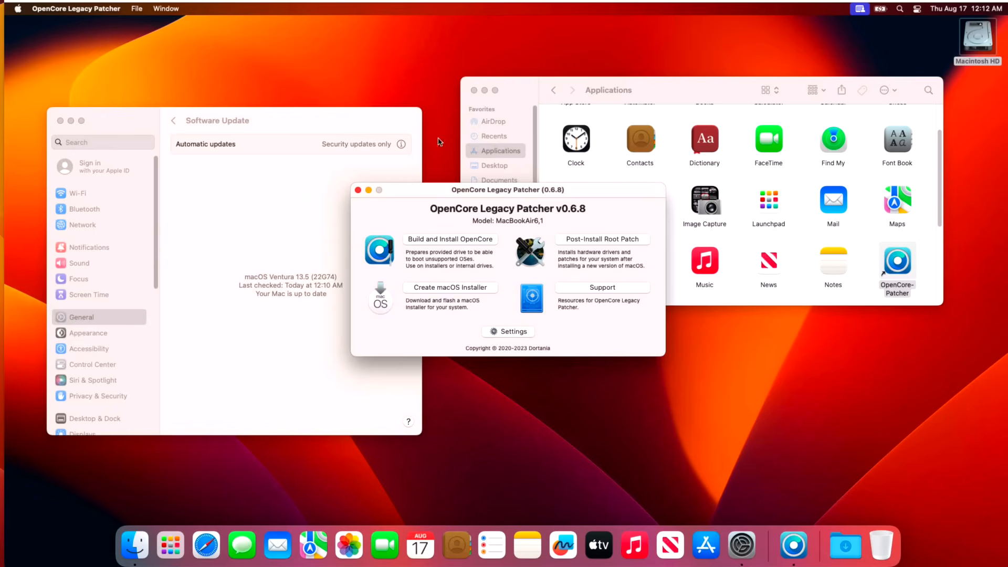
click(302, 131)
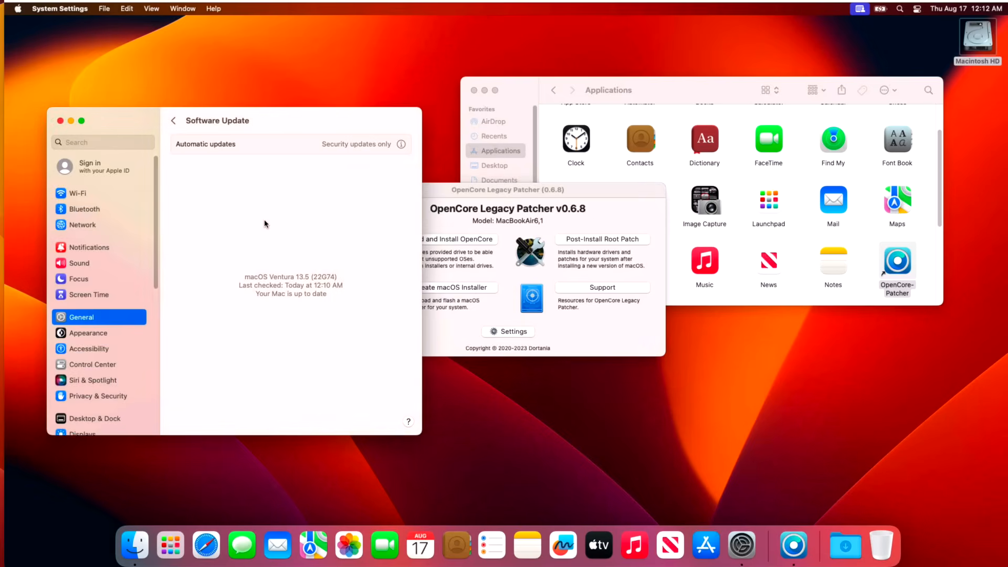
Step: Check the available patches in OpenCore Legacy Patcher's Post-Install Root Patch menu and return to its main menu
click(436, 190)
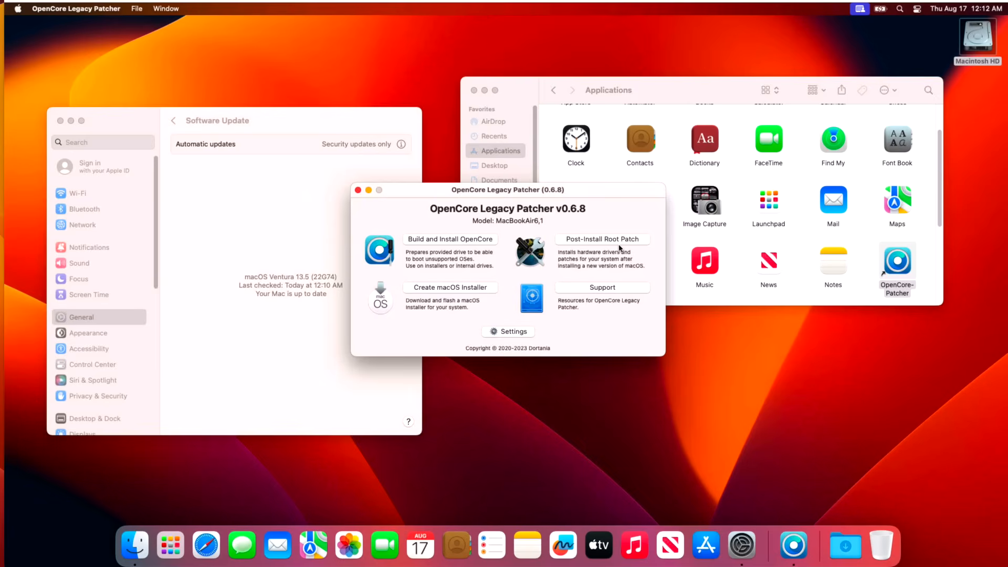
click(620, 240)
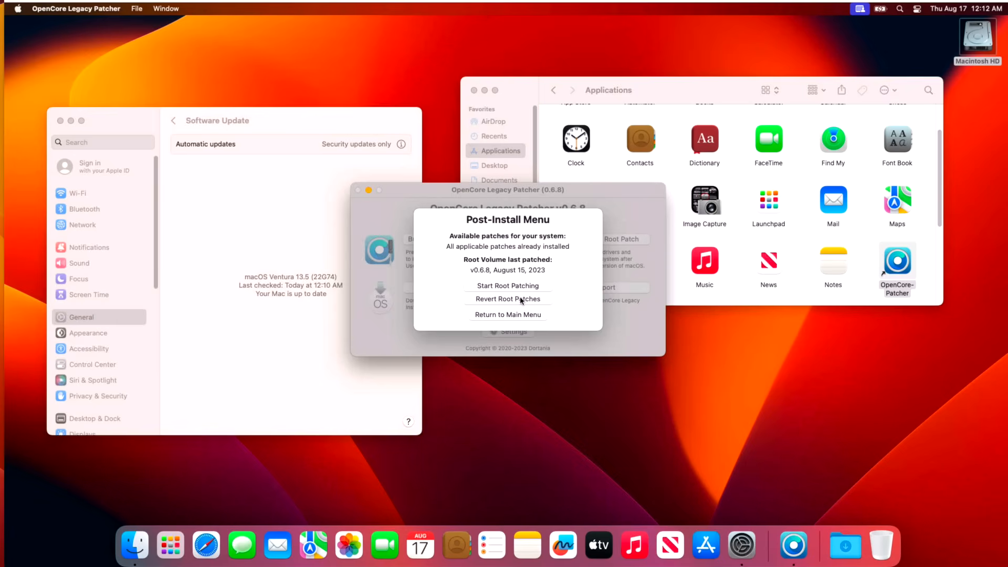
click(514, 316)
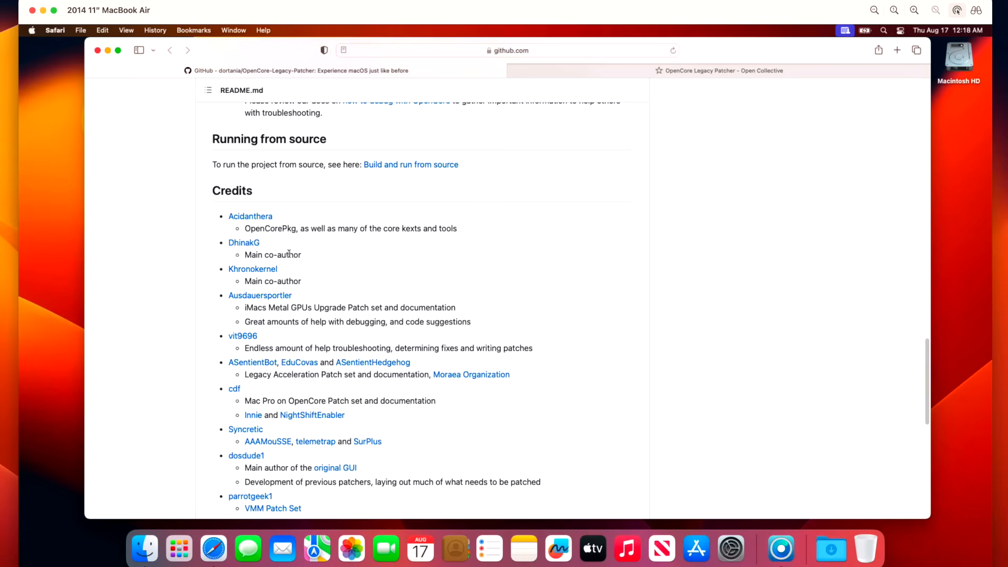
Step: Read through the Credits section of the OpenCore-Legacy-Patcher README on GitHub, down to the end of the file
scroll(294, 255, down, 3)
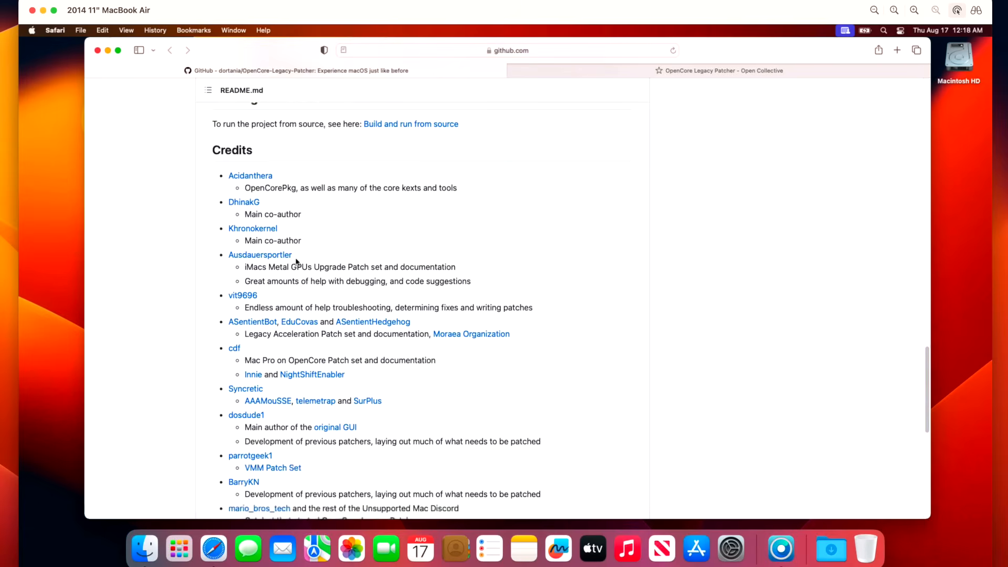
scroll(297, 260, down, 2)
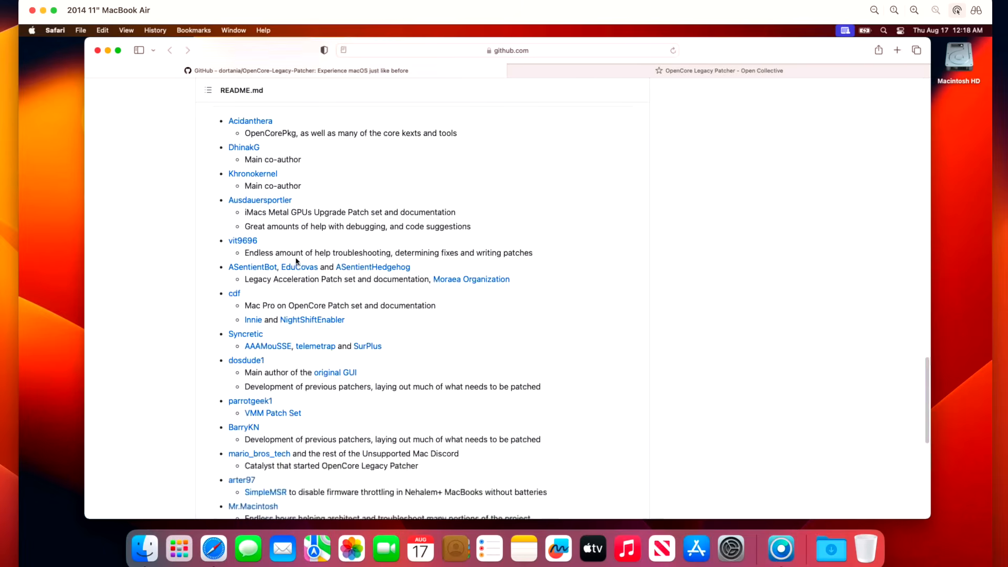
scroll(296, 266, down, 5)
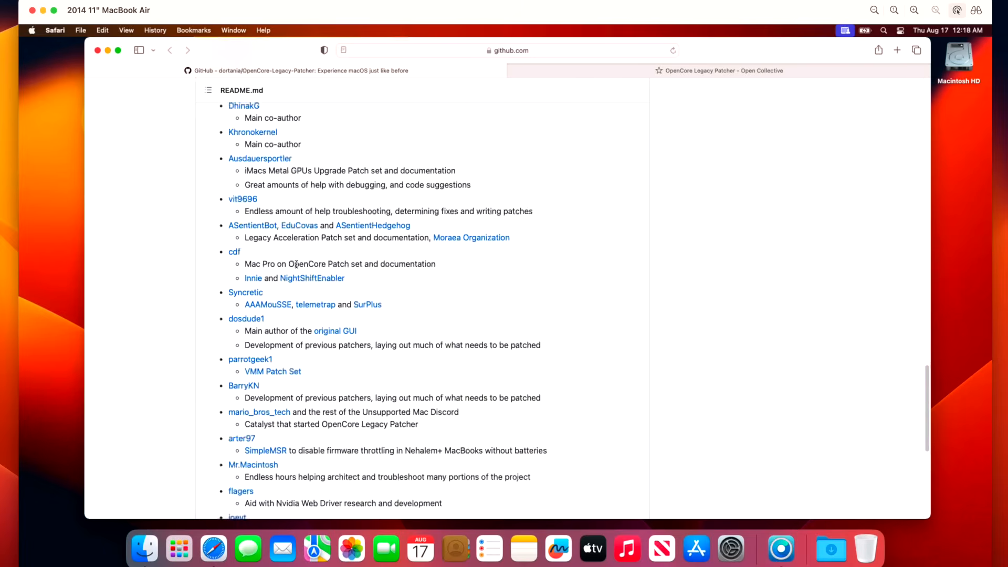
scroll(354, 311, up, 2)
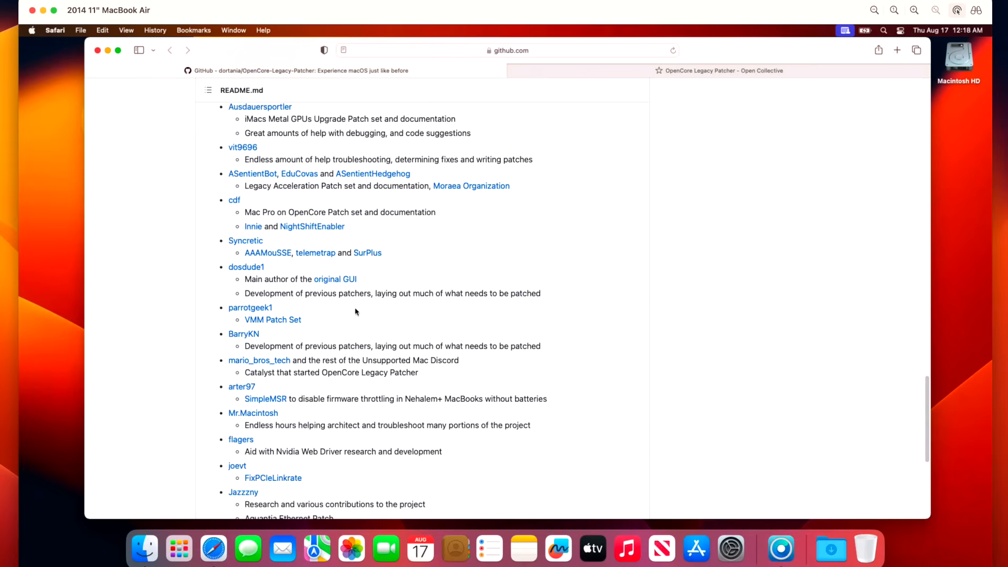
scroll(389, 297, down, 5)
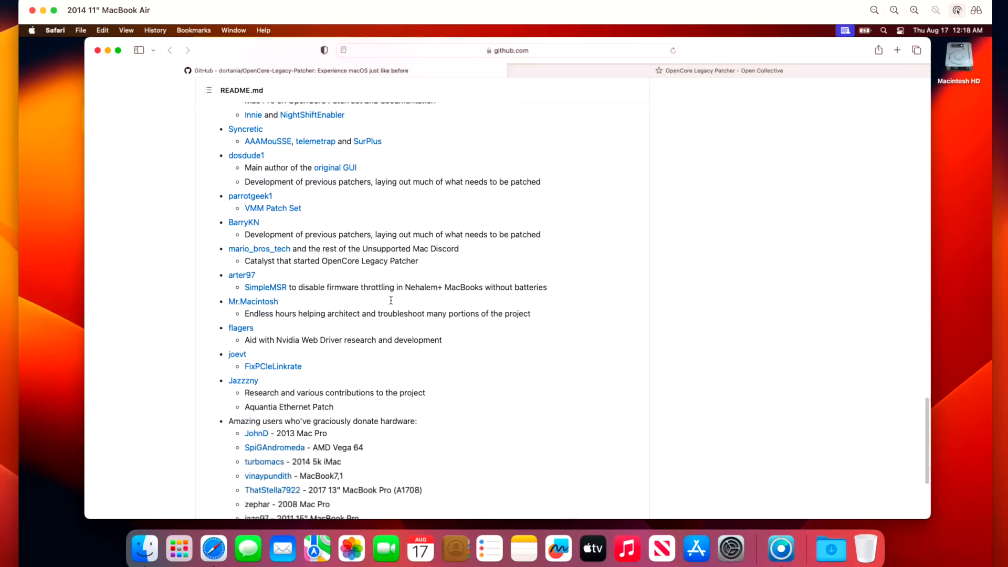
scroll(391, 300, down, 2)
scroll(390, 303, down, 3)
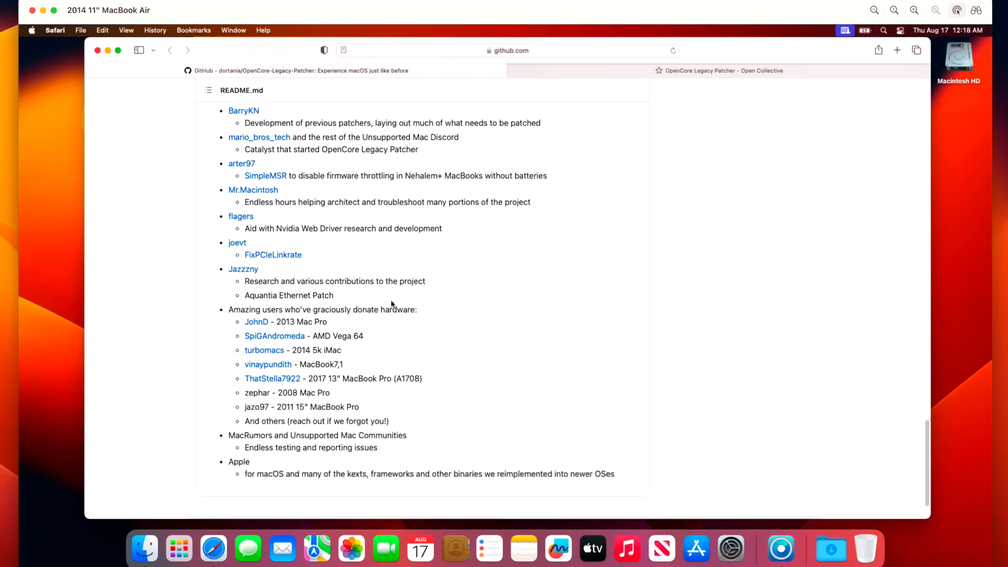
Step: Switch to the OpenCore Legacy Patcher page on Open Collective and review its financial contribution tiers and top financial contributors
click(756, 72)
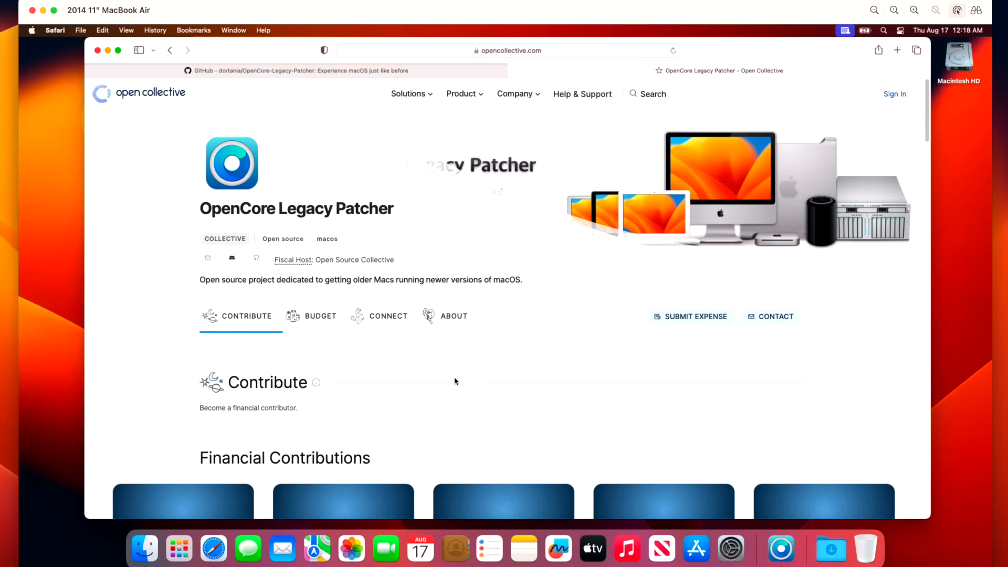
scroll(455, 379, down, 1)
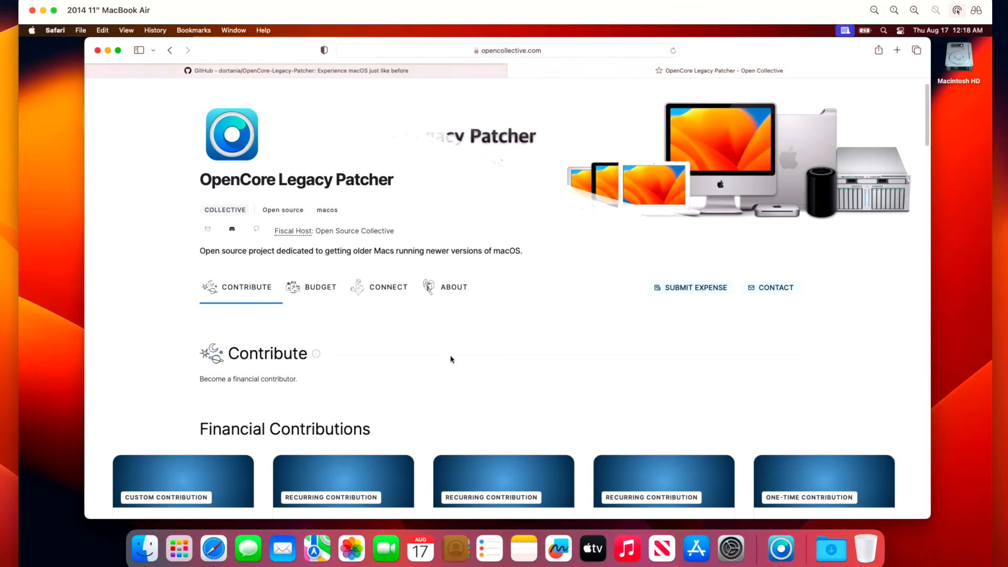
scroll(450, 356, up, 1)
scroll(440, 223, down, 6)
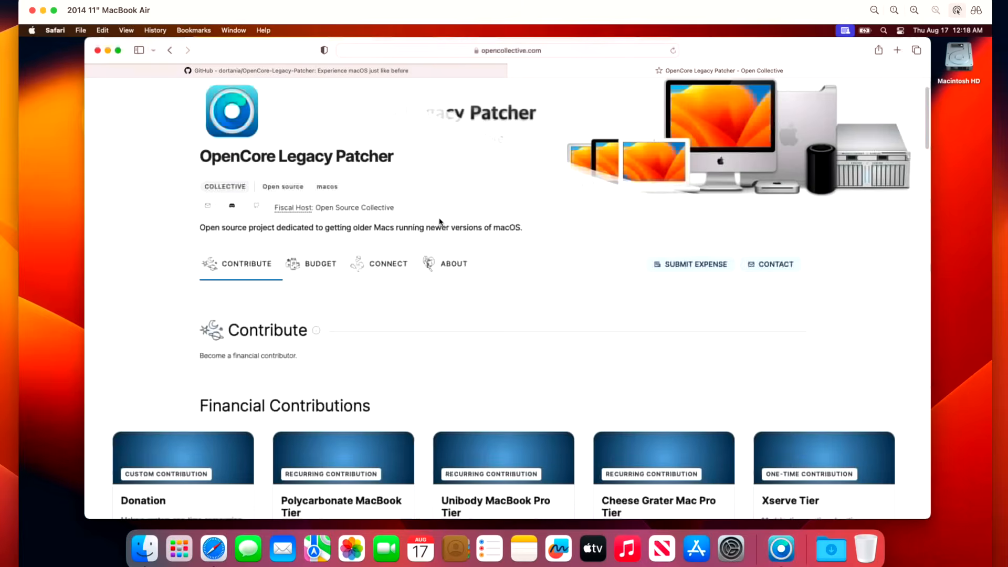
scroll(442, 239, down, 3)
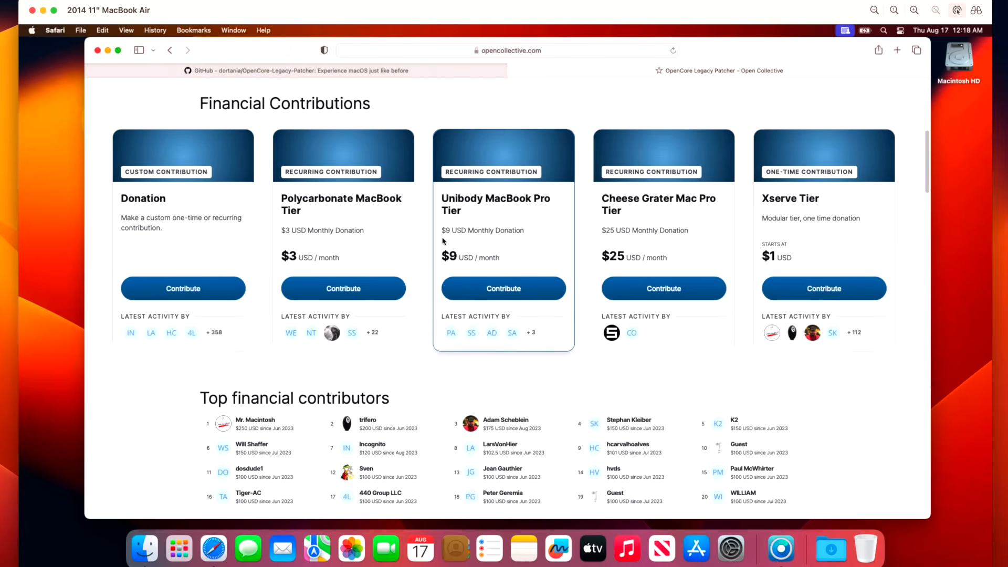
scroll(431, 331, down, 5)
scroll(547, 436, down, 4)
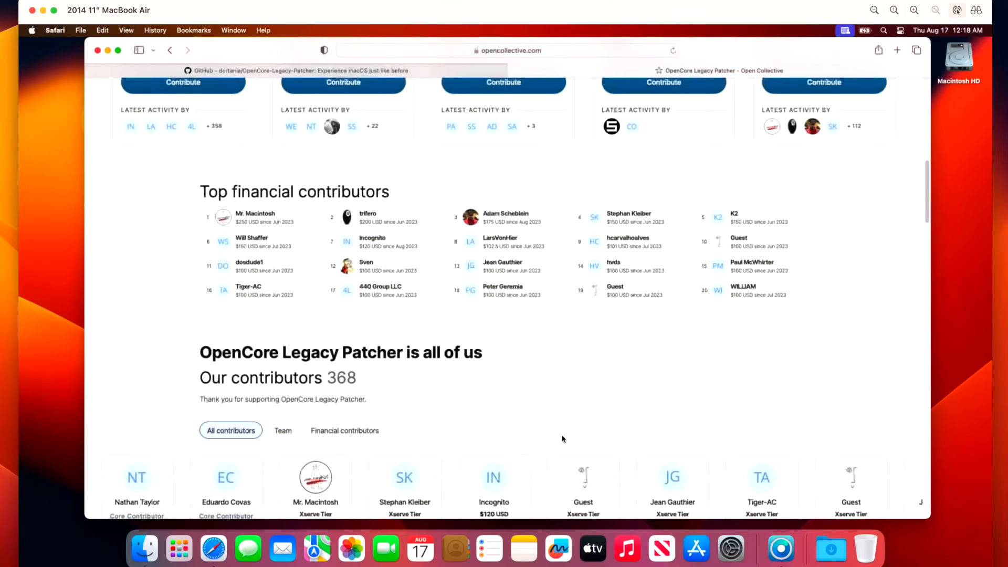
Step: Review the contributors, Budget and News sections of the Open Collective page, and minimize the Safari window
scroll(562, 439, down, 5)
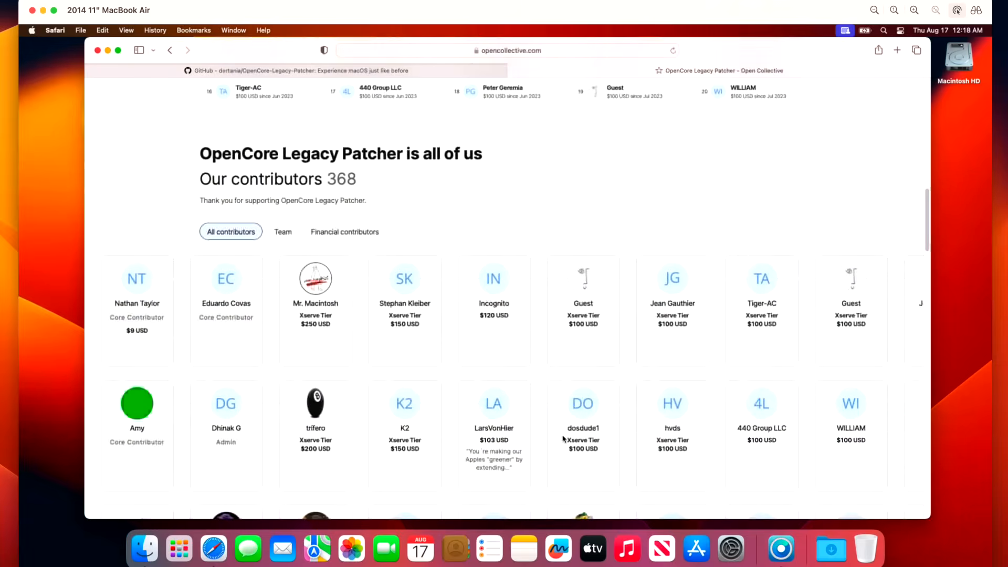
scroll(562, 439, down, 3)
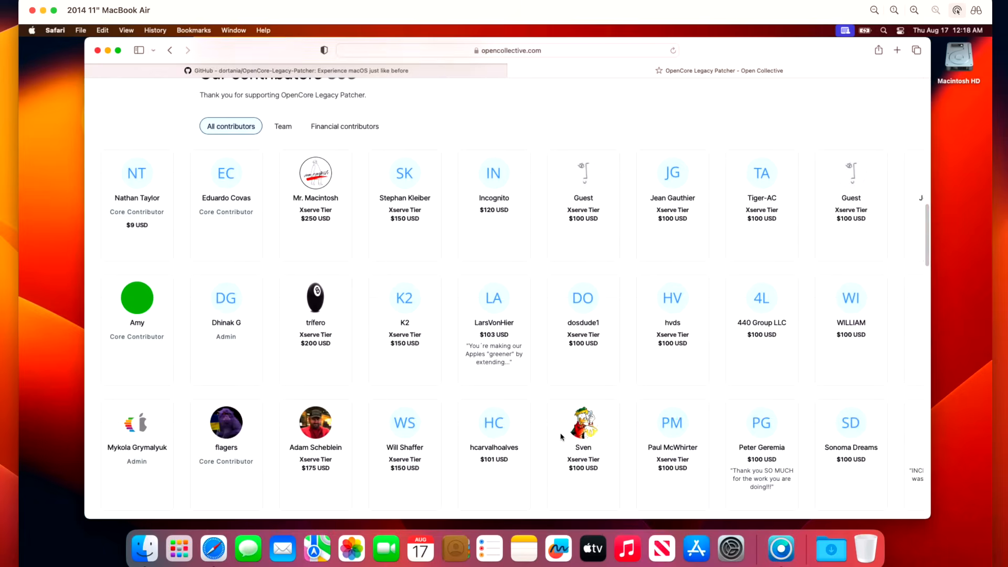
scroll(560, 436, down, 5)
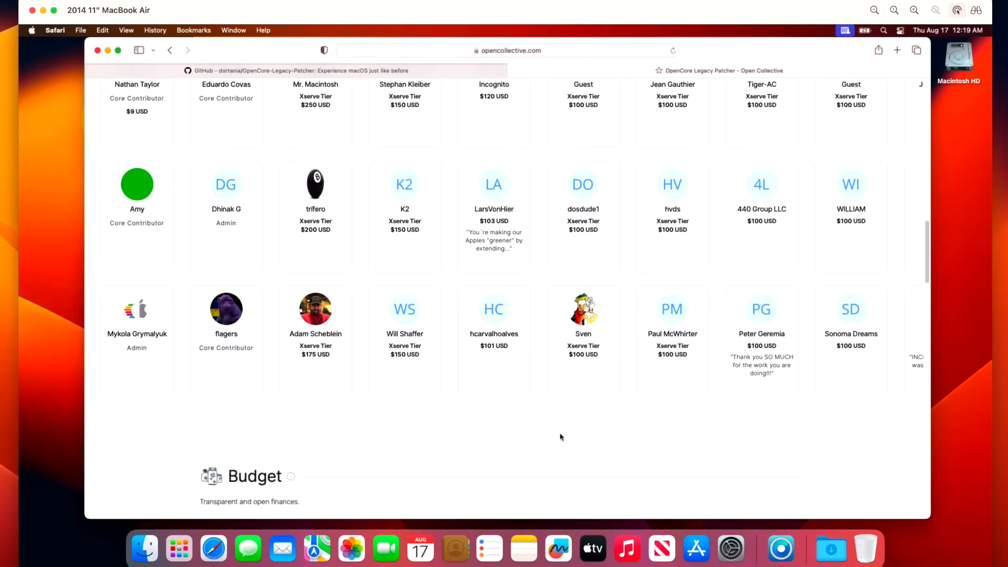
scroll(562, 439, down, 6)
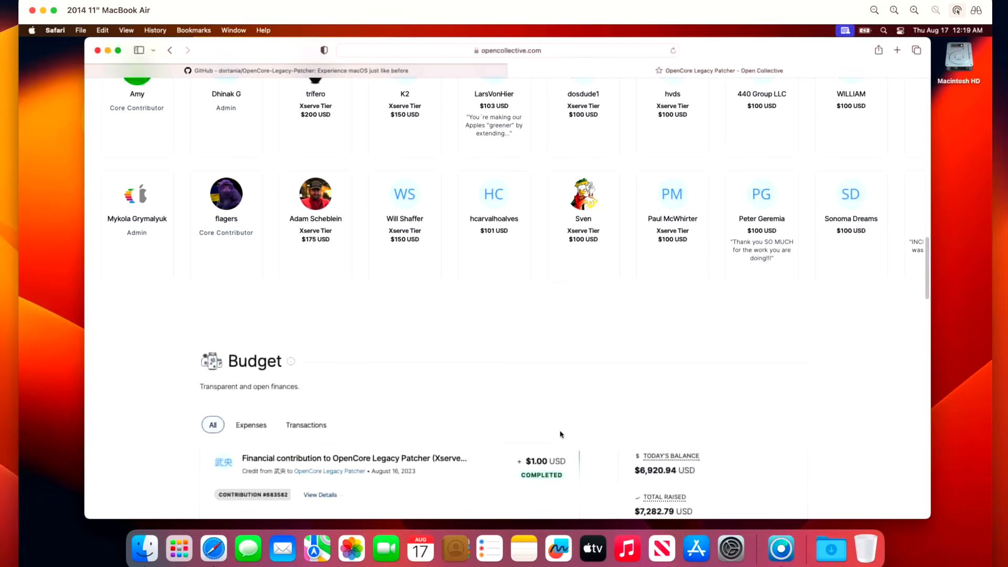
scroll(575, 448, down, 8)
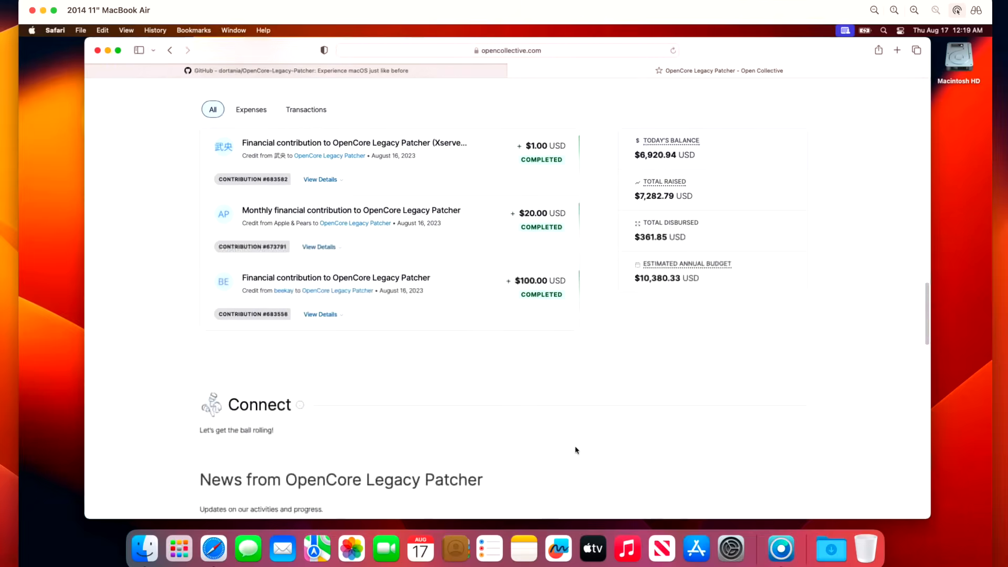
scroll(575, 449, down, 6)
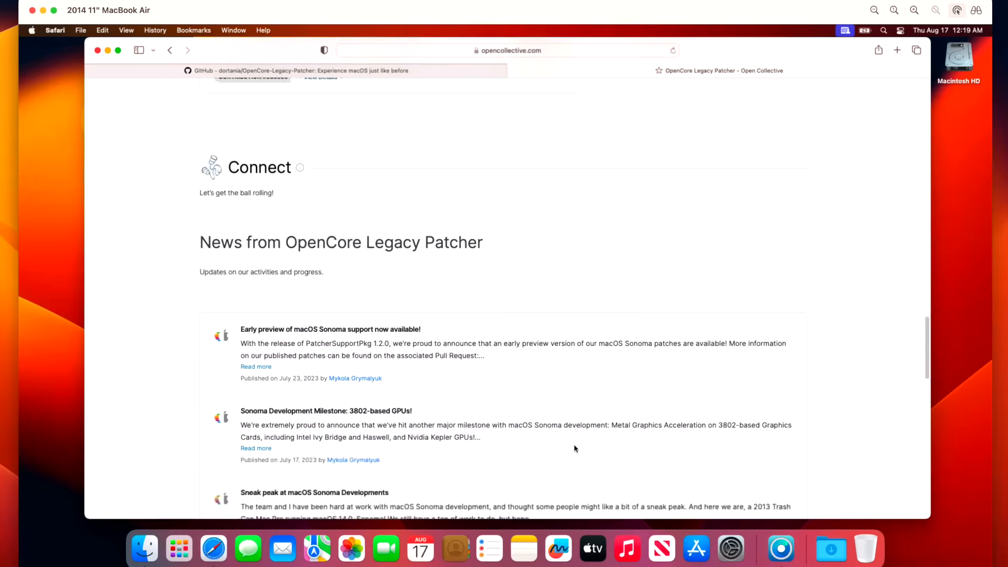
scroll(574, 449, down, 2)
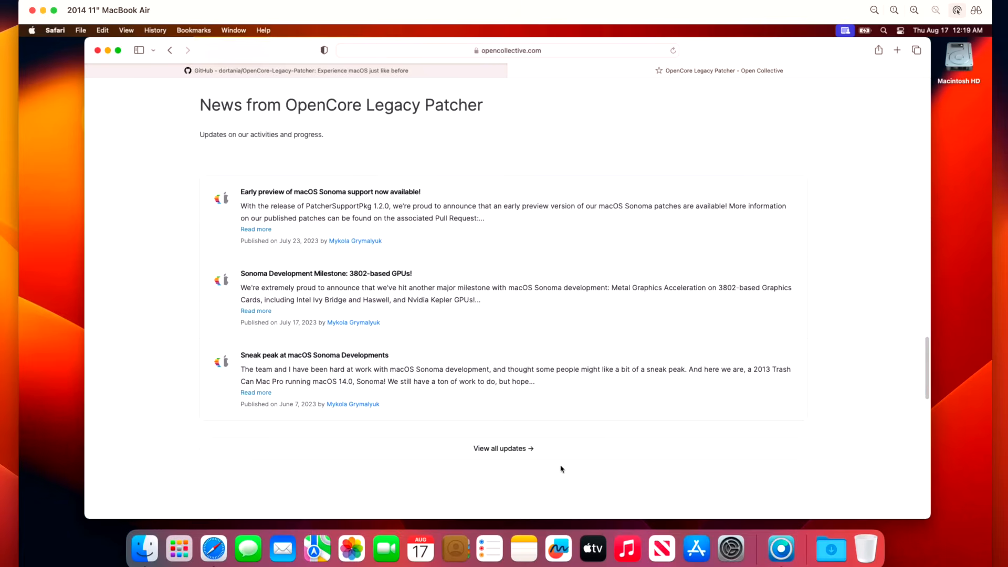
click(108, 51)
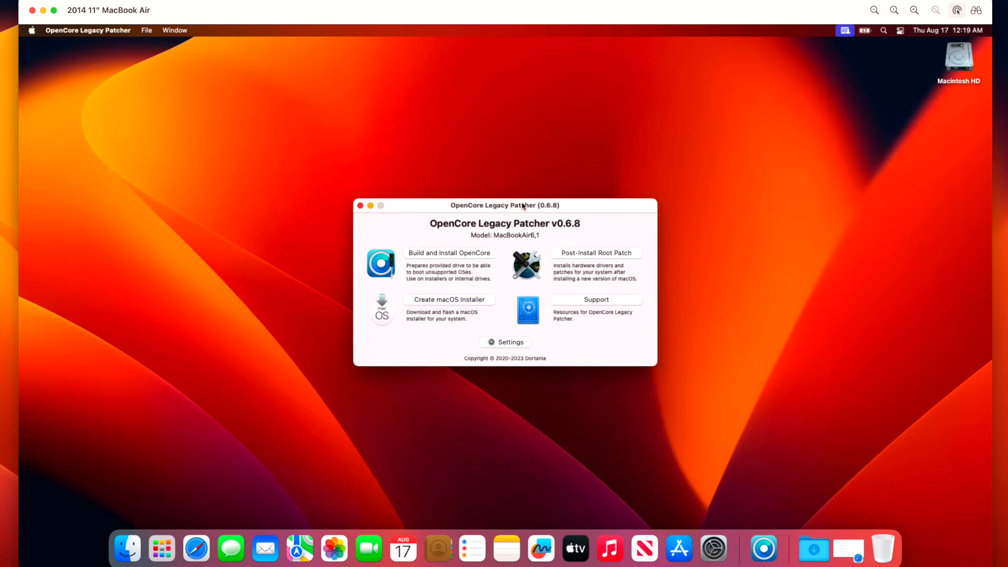